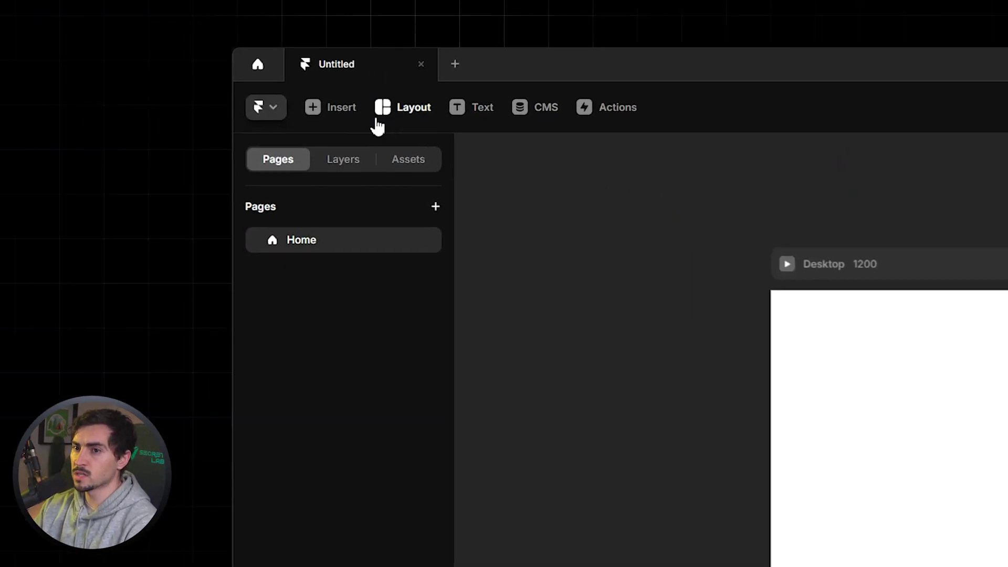
Look through the main menu and the publish, invite, preview, page settings and localization options, cancelling the default language setup.
left_click(272, 108)
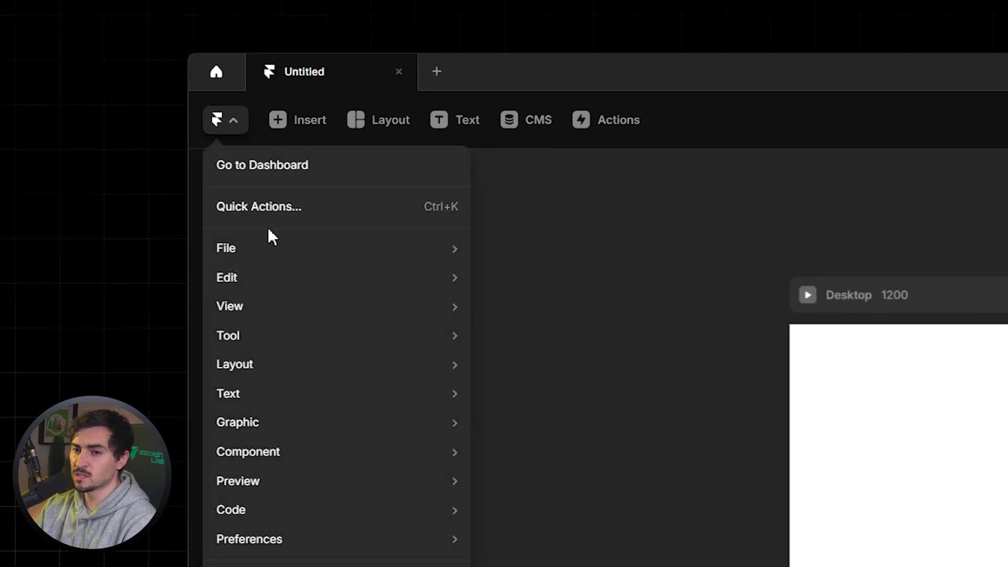
mouse_move(288, 368)
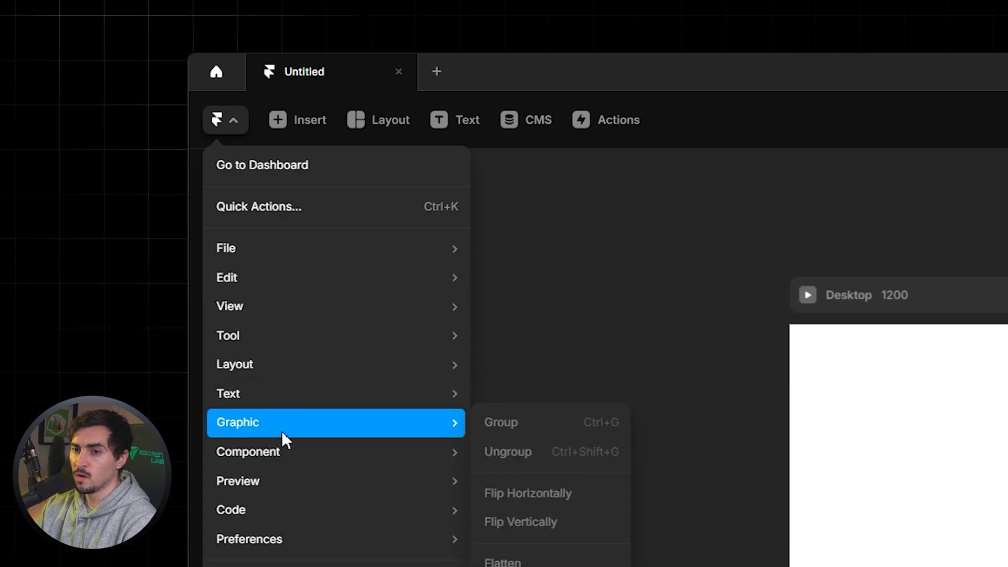
left_click(653, 300)
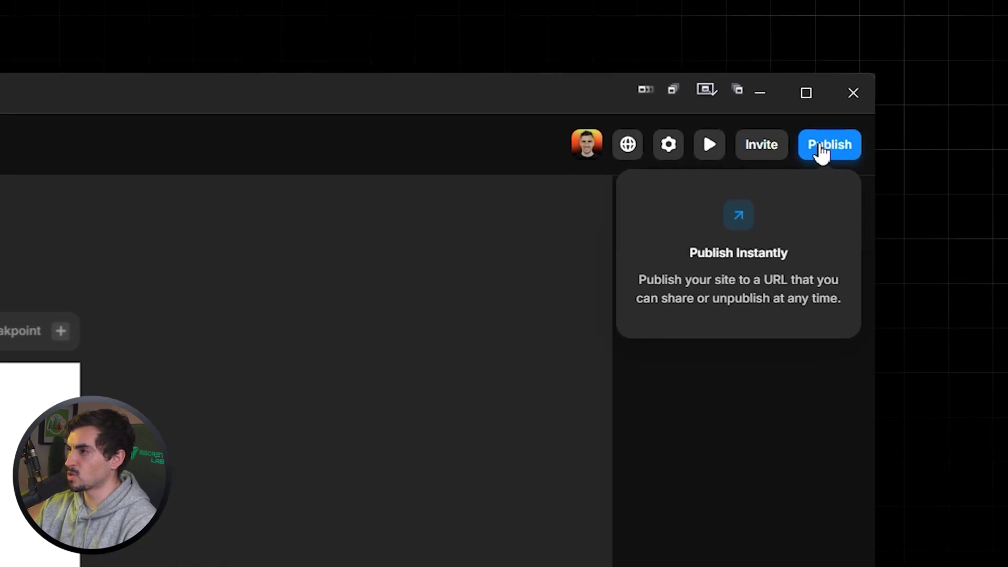
left_click(769, 150)
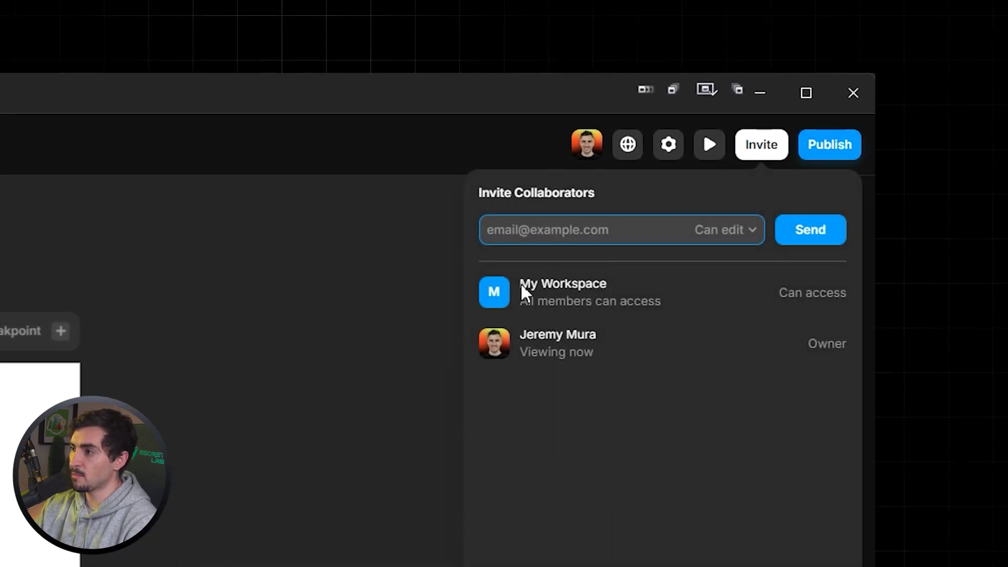
left_click(755, 149)
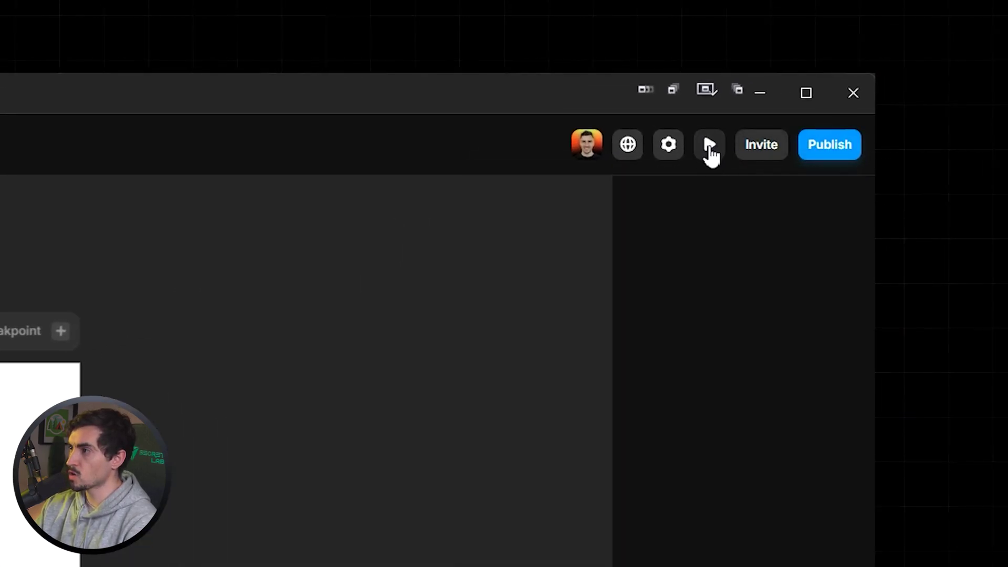
left_click(712, 152)
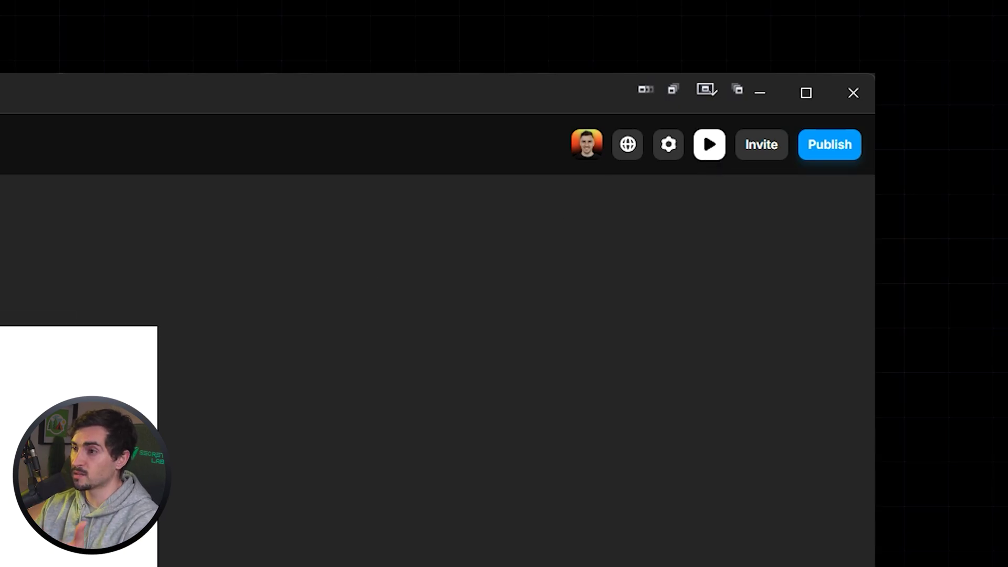
left_click(709, 146)
left_click(668, 152)
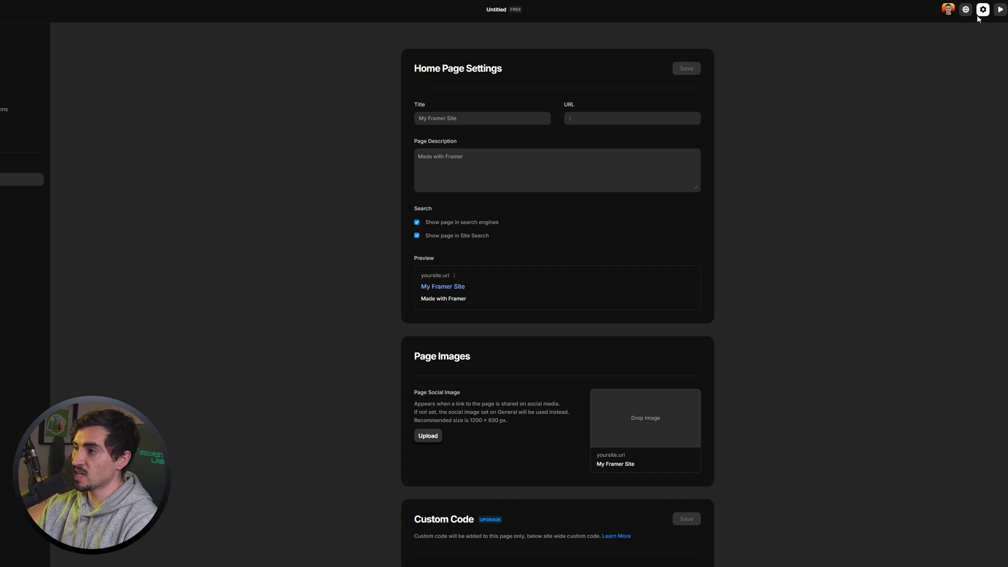
left_click(966, 10)
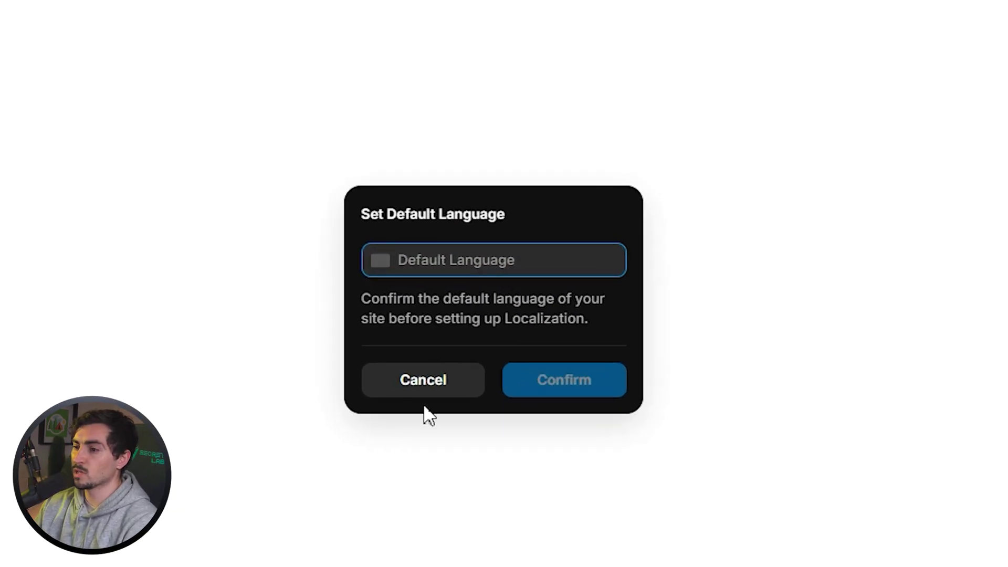
left_click(414, 387)
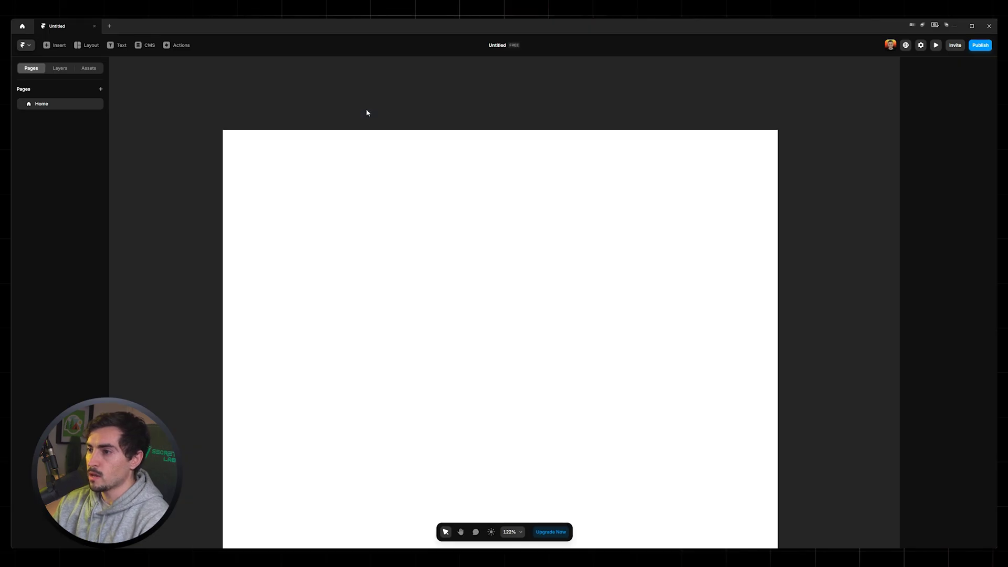
scroll(380, 152, "up", 4)
scroll(378, 141, "down", 2)
scroll(377, 140, "up", 2)
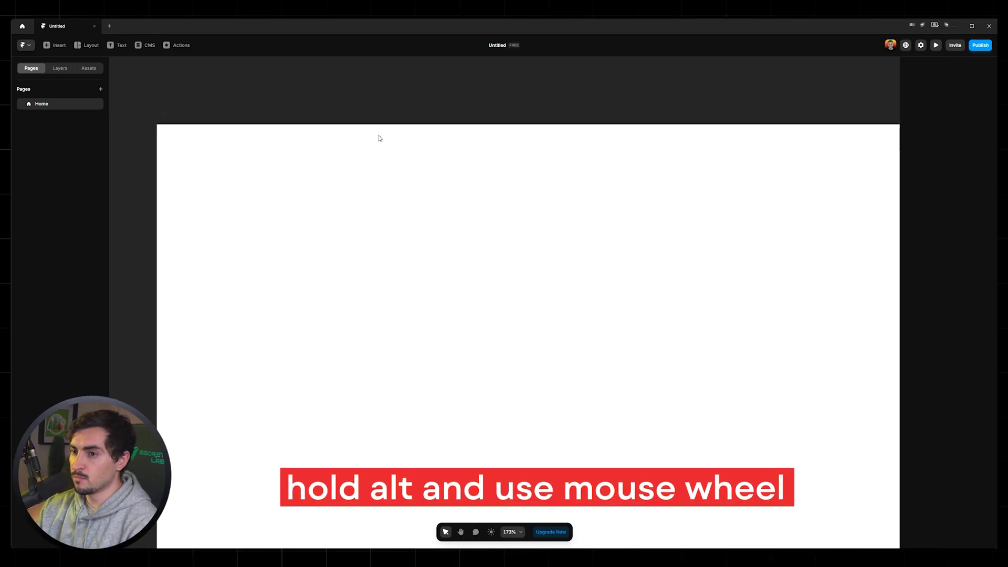
scroll(379, 139, "down", 1)
scroll(385, 119, "up", 1)
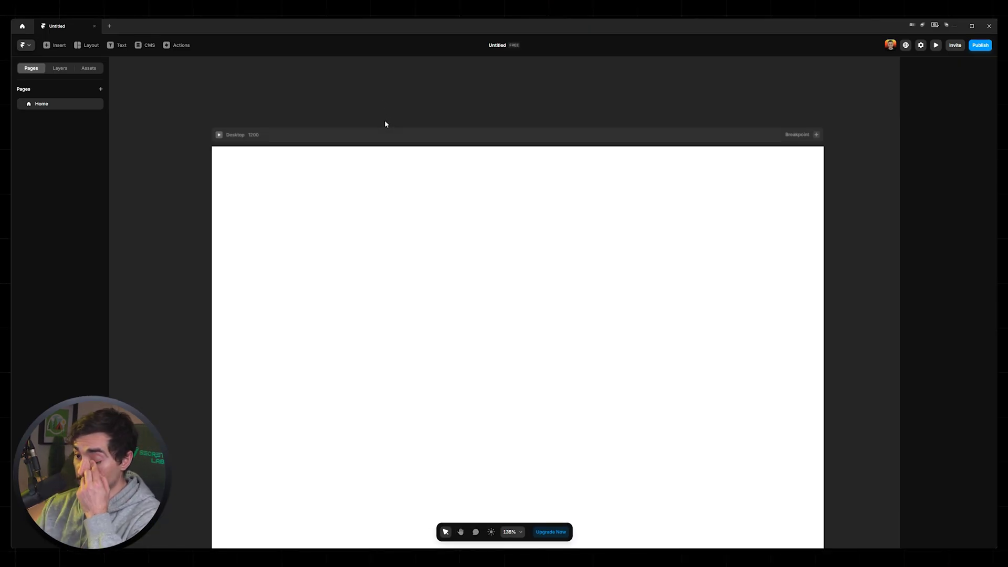
left_click(462, 170)
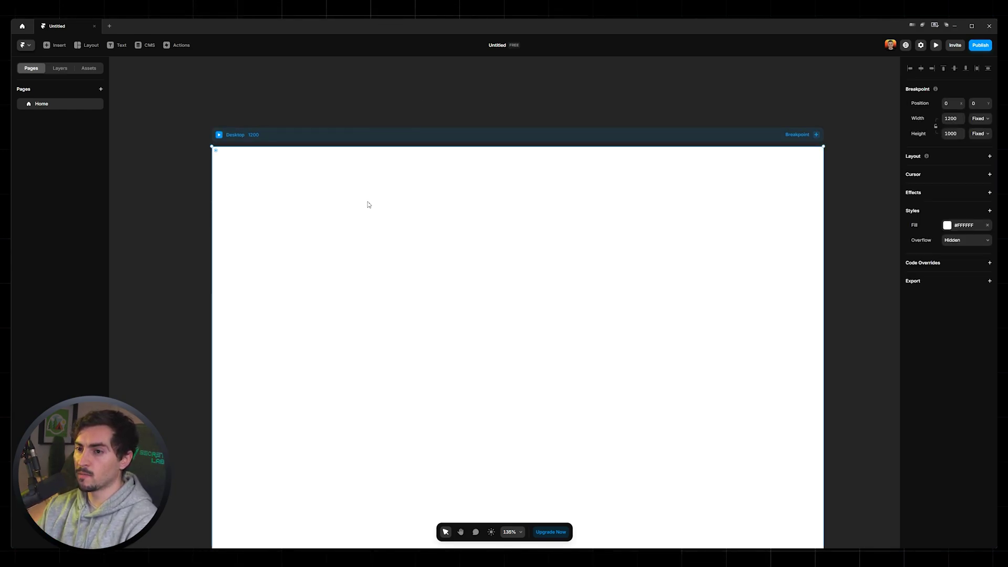
scroll(448, 200, "down", 3)
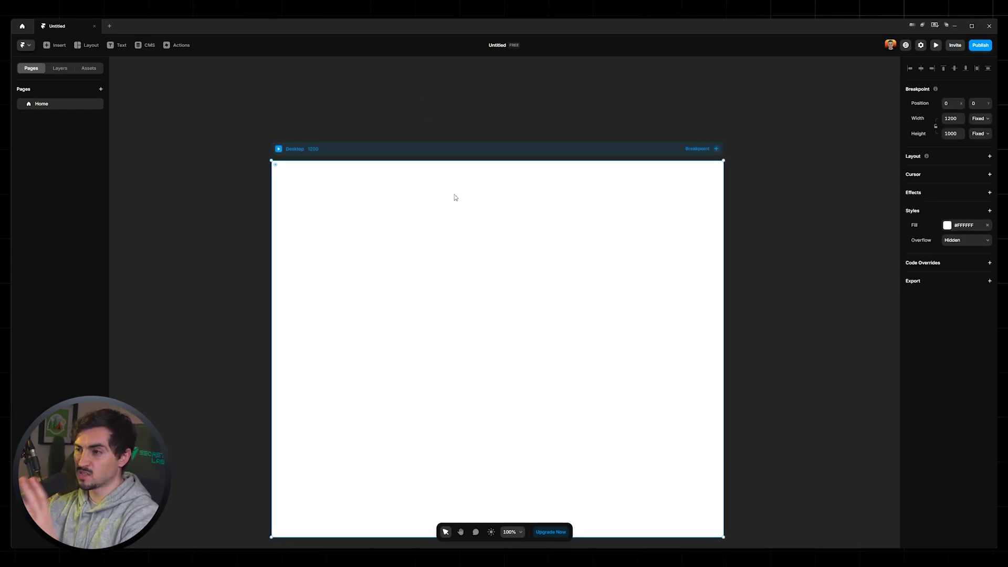
scroll(307, 153, "up", 2)
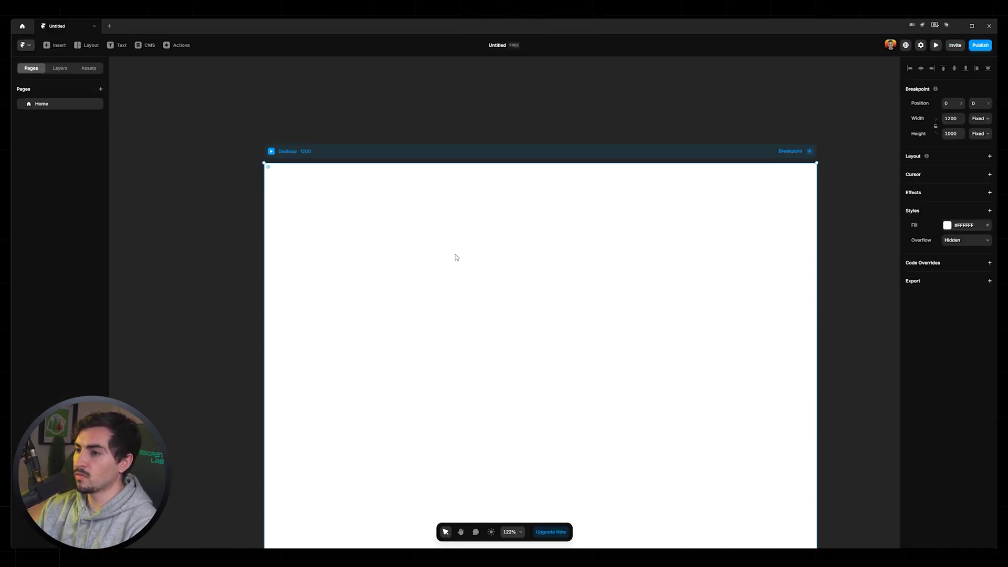
left_click_drag(558, 256, 511, 234)
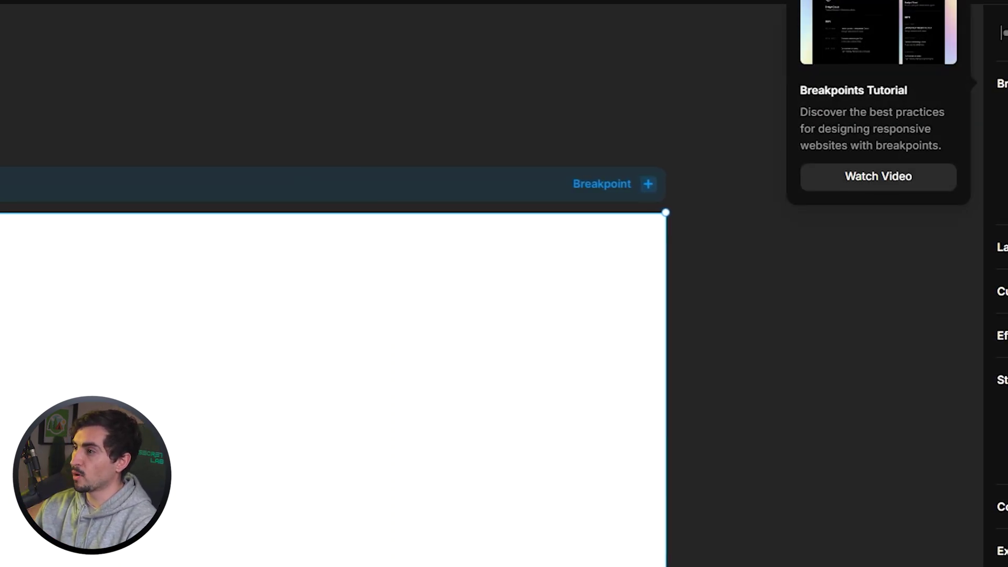
Add a Tablet breakpoint (810) and a Phone breakpoint (390) beside the Desktop one.
left_click(572, 187)
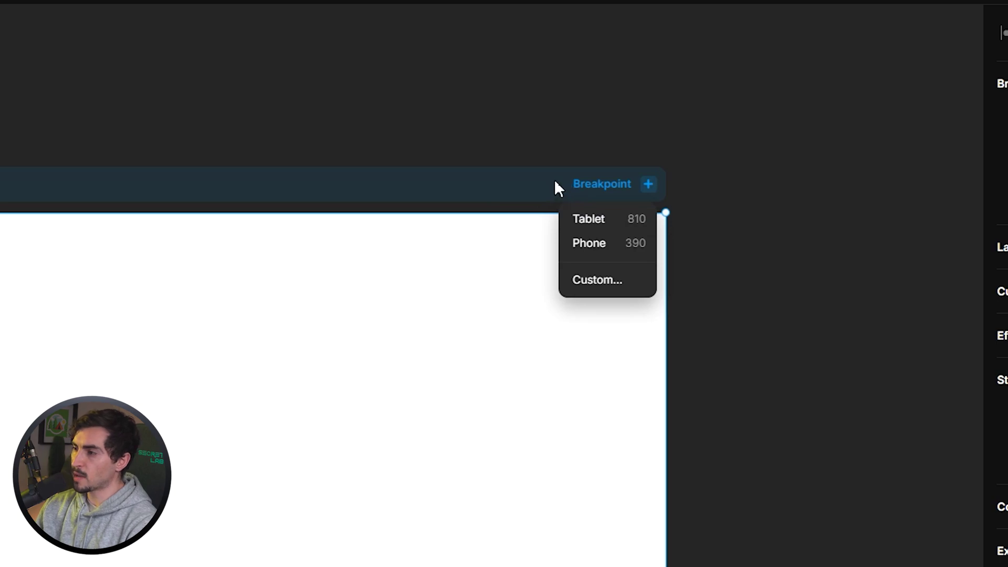
left_click(554, 182)
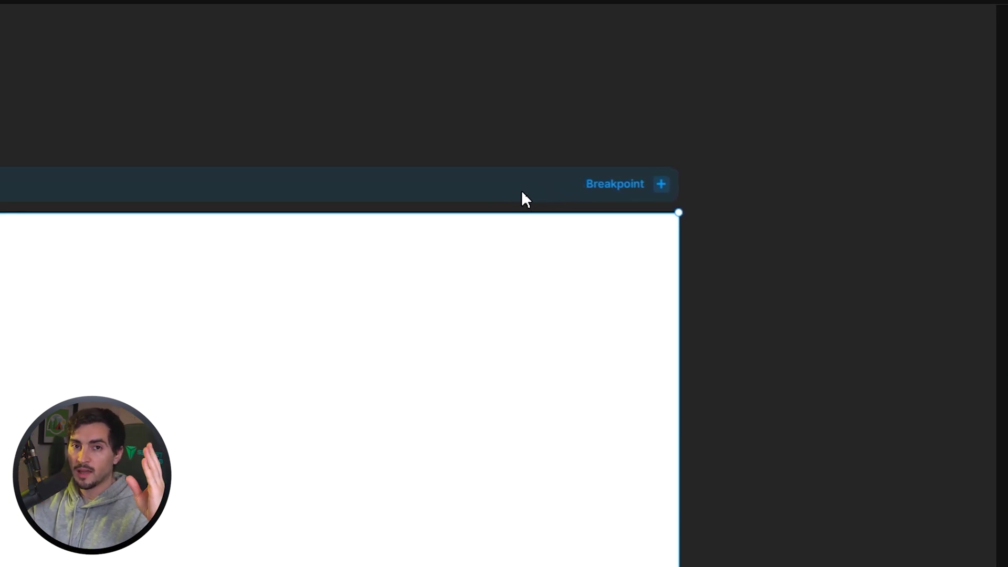
left_click(662, 185)
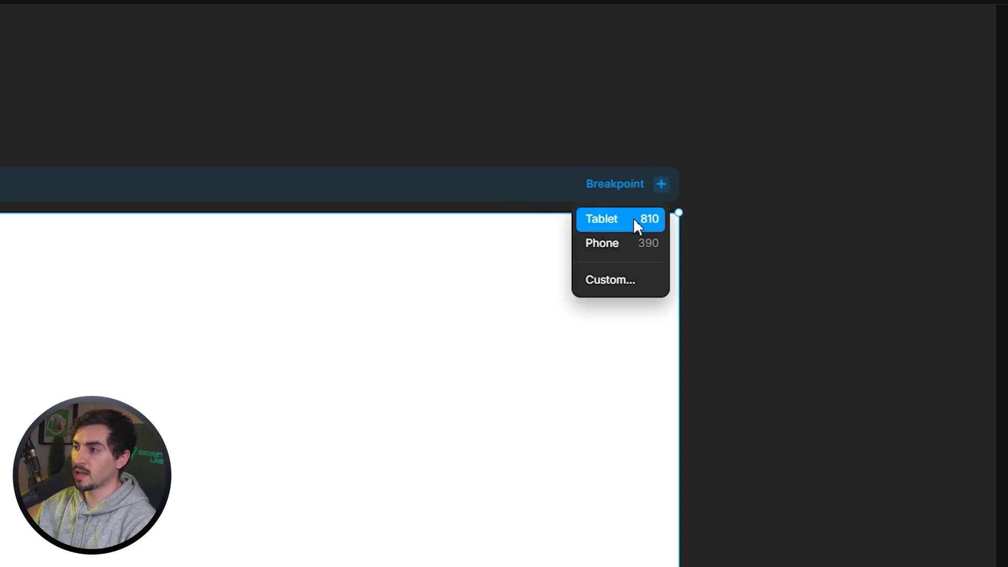
left_click(619, 219)
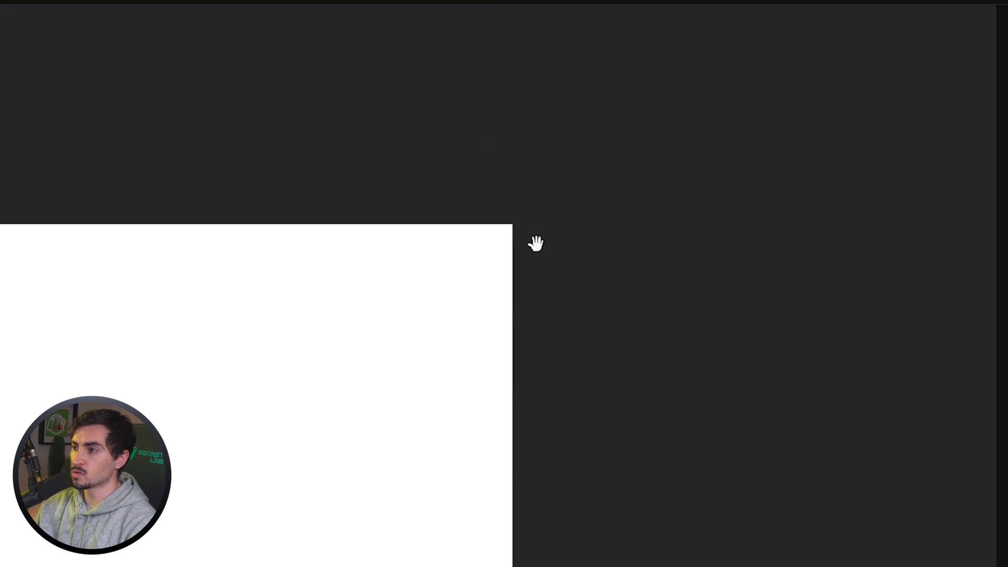
left_click(495, 196)
left_click(465, 236)
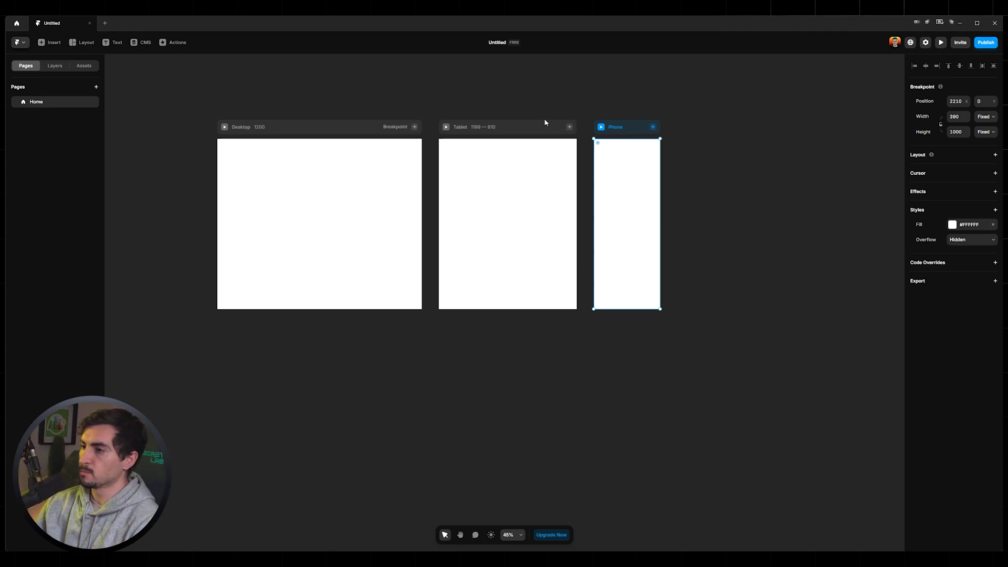
Set the Desktop breakpoint's width to 1440.
scroll(363, 87, "up", 3)
left_click(419, 104)
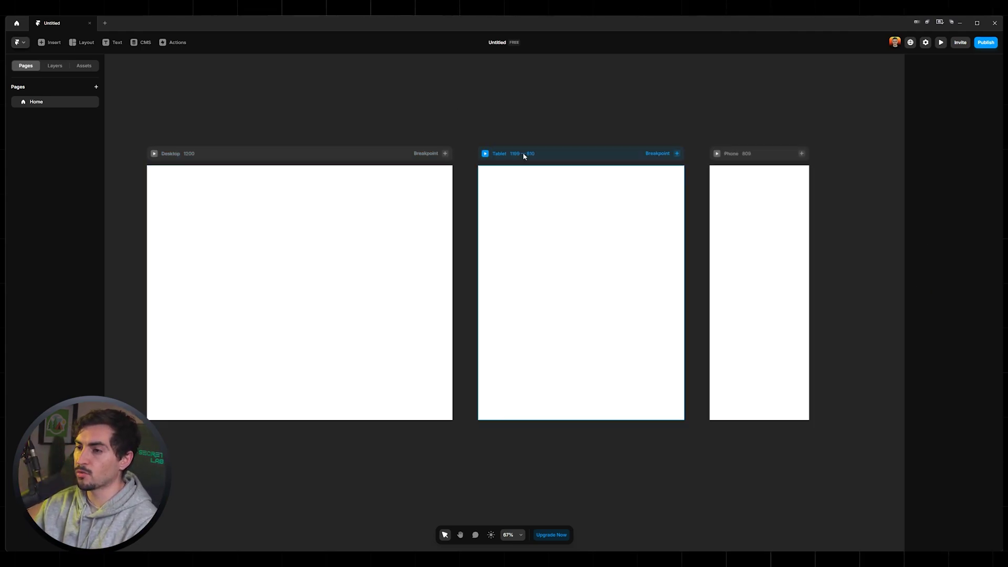
left_click(384, 163)
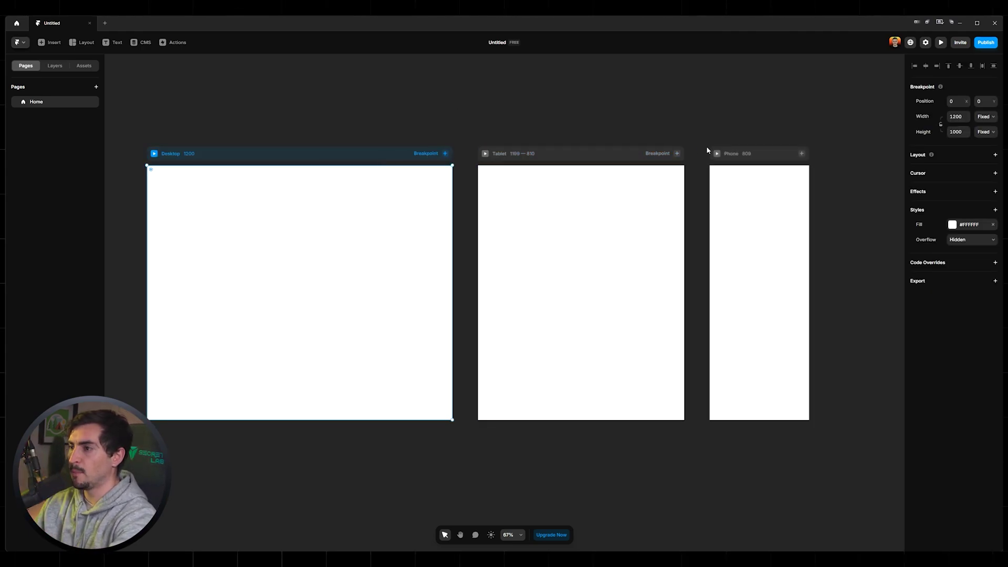
key("space")
left_click_drag(380, 150, 497, 147)
scroll(497, 148, "up", 2)
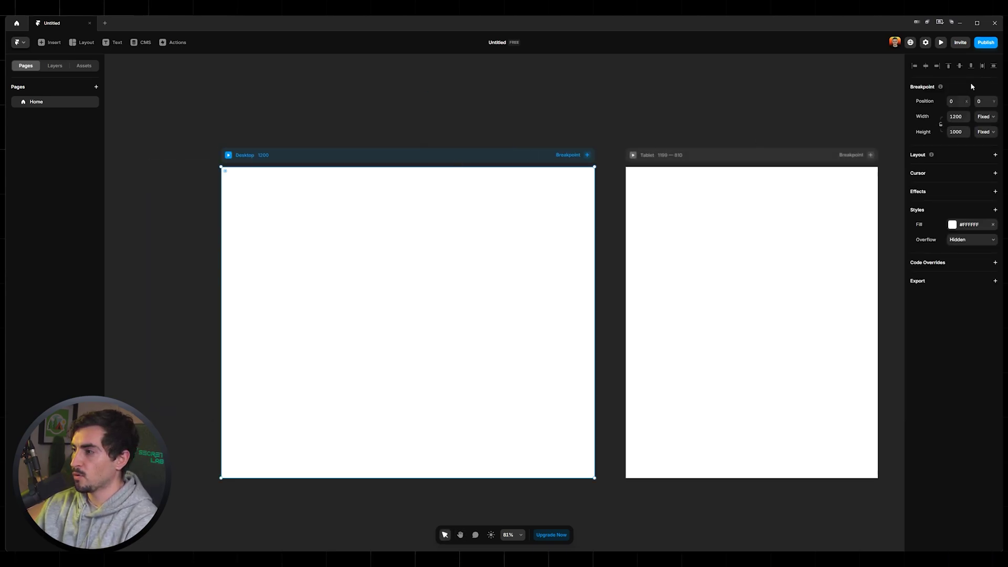
left_click(957, 118)
type("144")
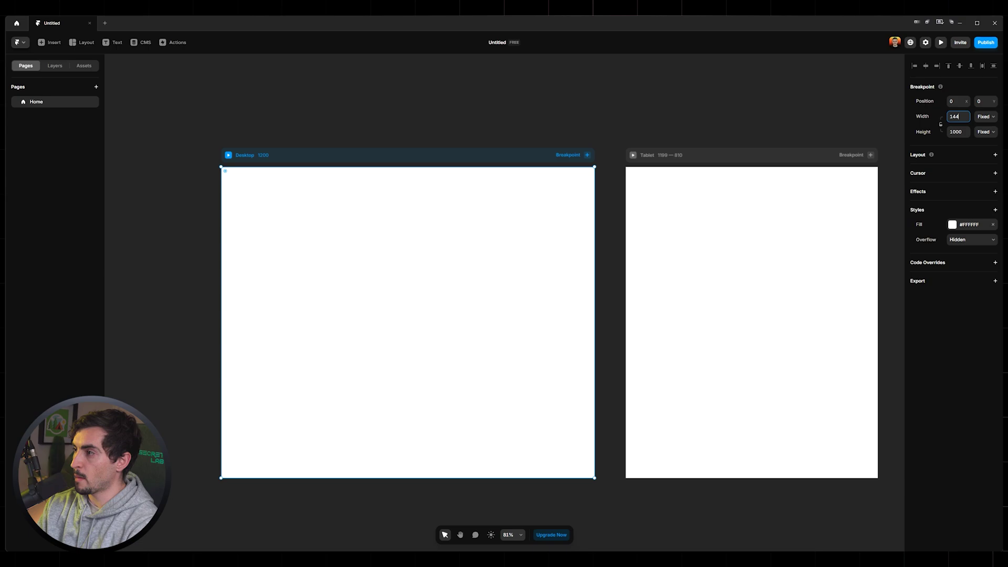
type("0")
key("Return")
Space the breakpoints apart by moving Desktop to about X -531 and shifting Phone further away from Tablet.
scroll(549, 237, "down", 2)
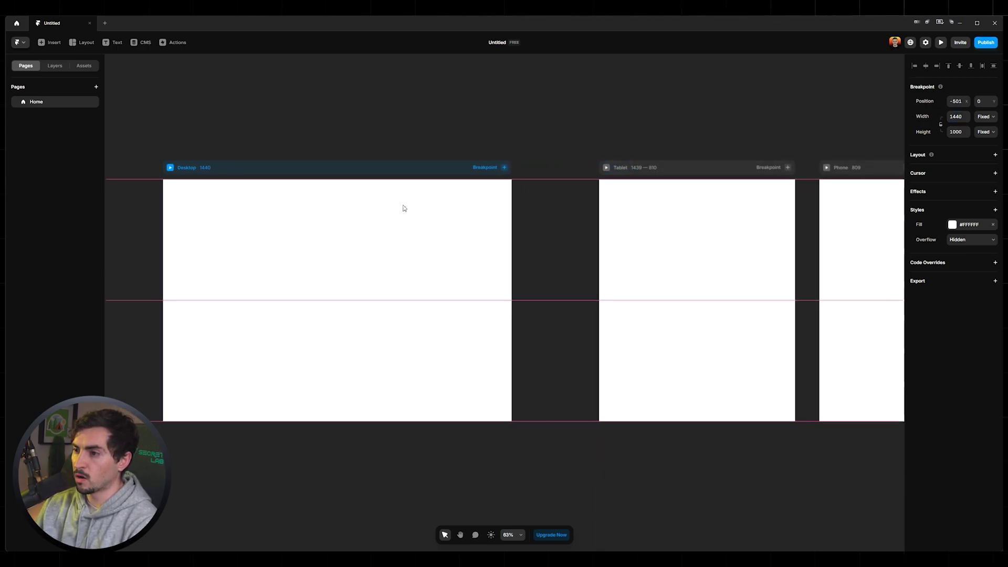
left_click_drag(403, 205, 396, 206)
left_click_drag(408, 206, 507, 191)
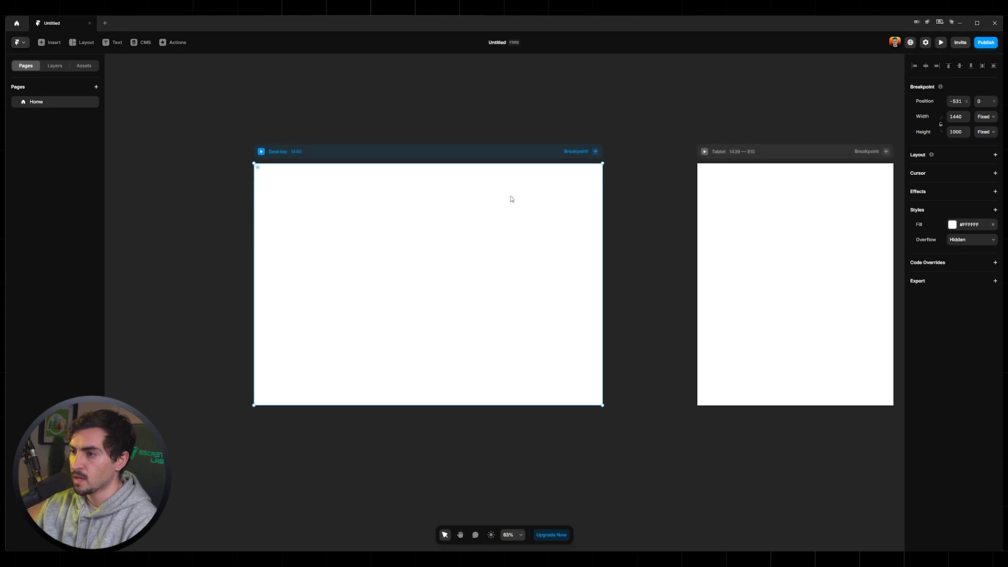
scroll(513, 199, "down", 3)
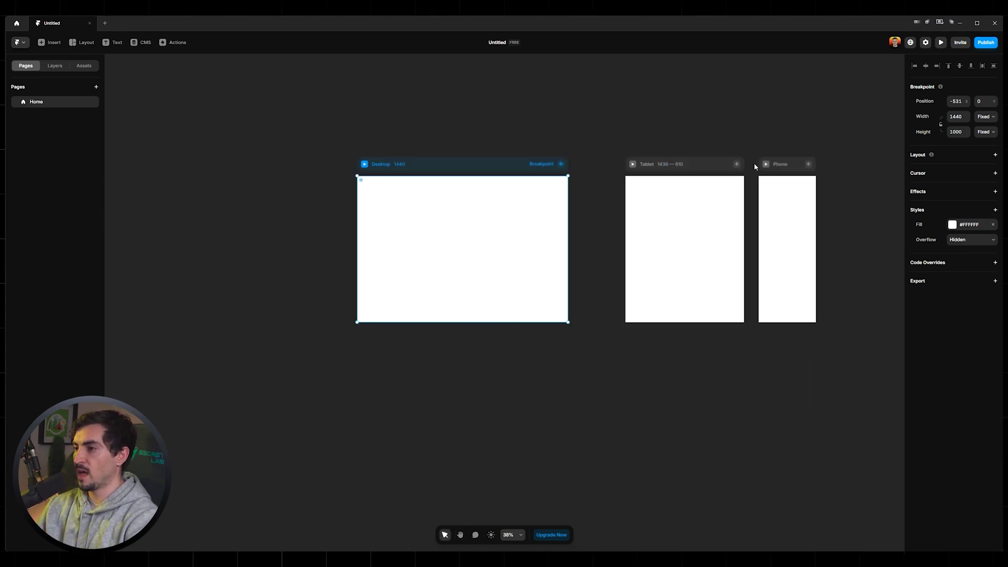
left_click_drag(781, 167, 805, 168)
left_click_drag(494, 251, 536, 189)
left_click(531, 200)
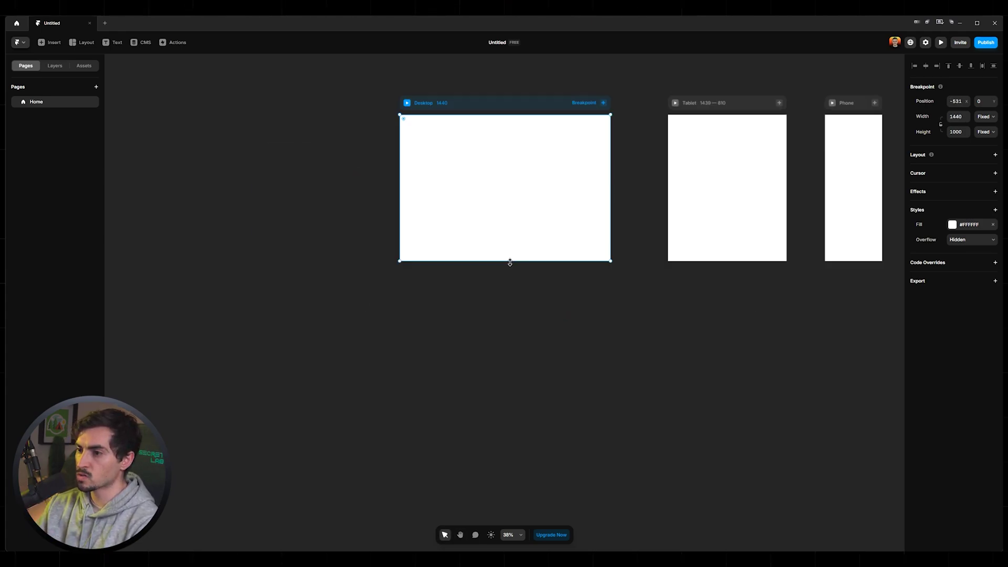
Stretch the Desktop breakpoint downward to a height of about 3975.
left_click_drag(537, 231, 486, 189)
left_click_drag(456, 221, 452, 504)
scroll(423, 300, "down", 3, "ctrl")
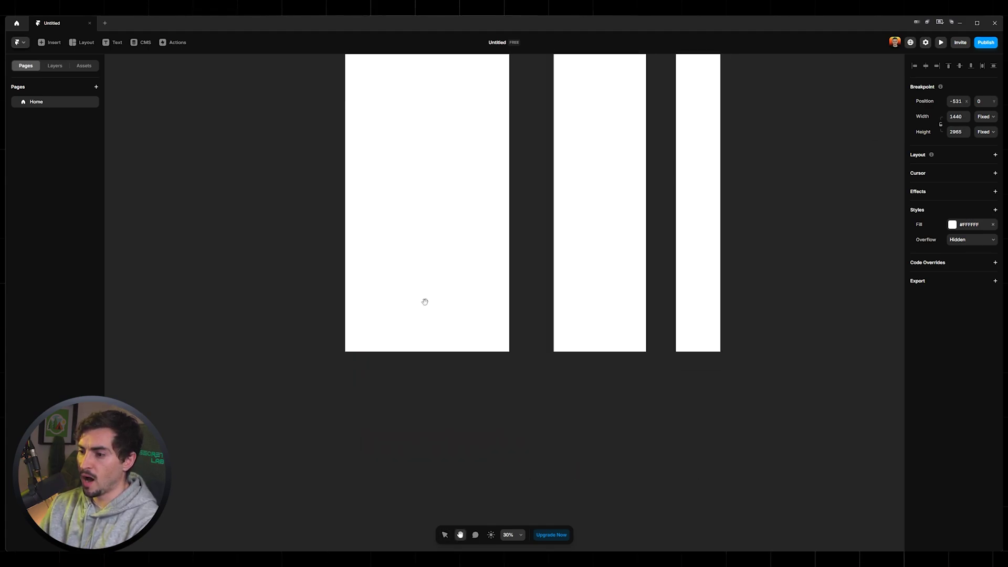
left_click_drag(437, 347, 440, 448)
scroll(412, 441, "down", 3, "ctrl")
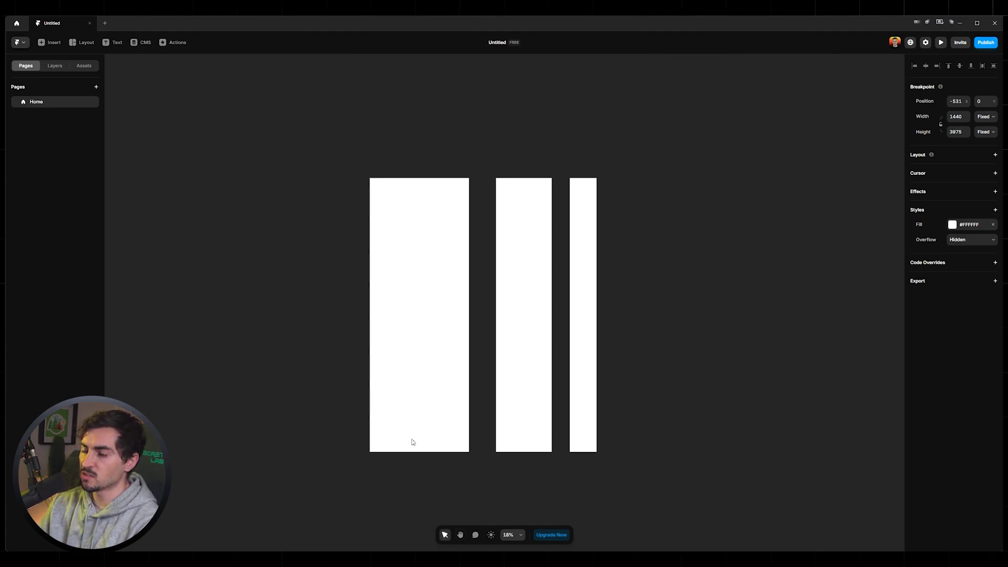
Change the Desktop breakpoint's fill to solid black #000000 and switch the fill type to a linear gradient.
scroll(424, 204, "up", 5, "ctrl")
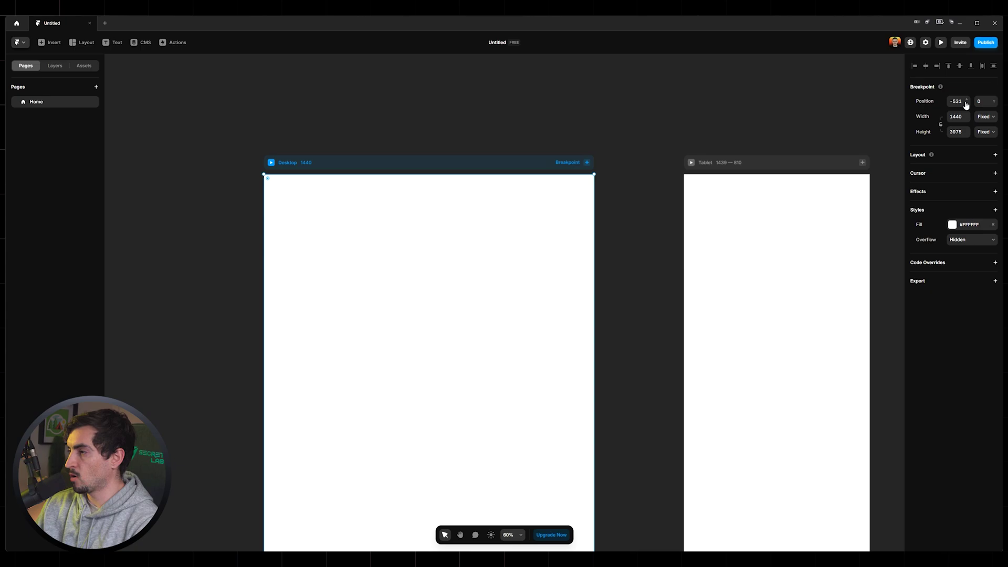
left_click(953, 226)
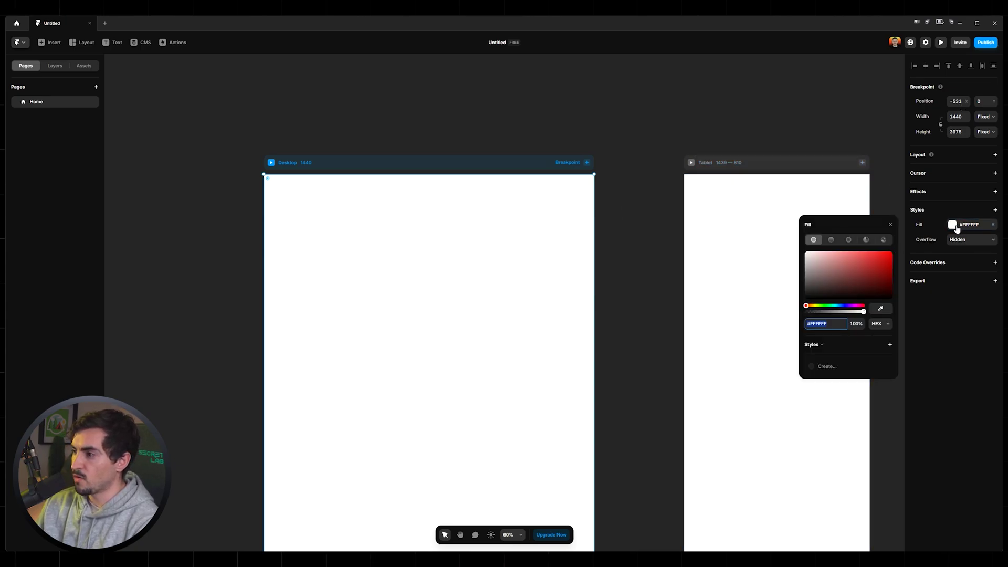
left_click(953, 228)
left_click(952, 226)
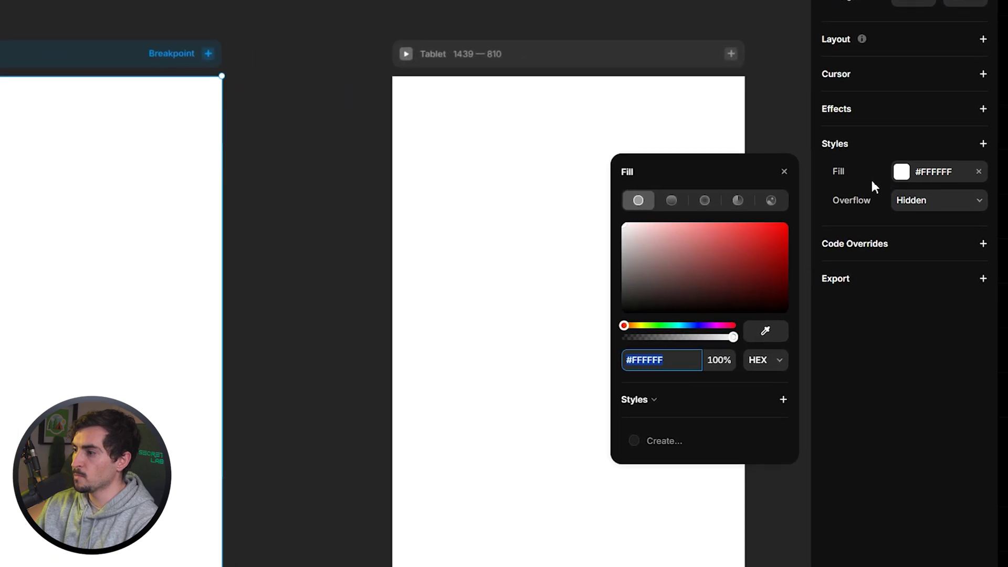
left_click_drag(679, 268, 703, 289)
left_click_drag(645, 281, 596, 316)
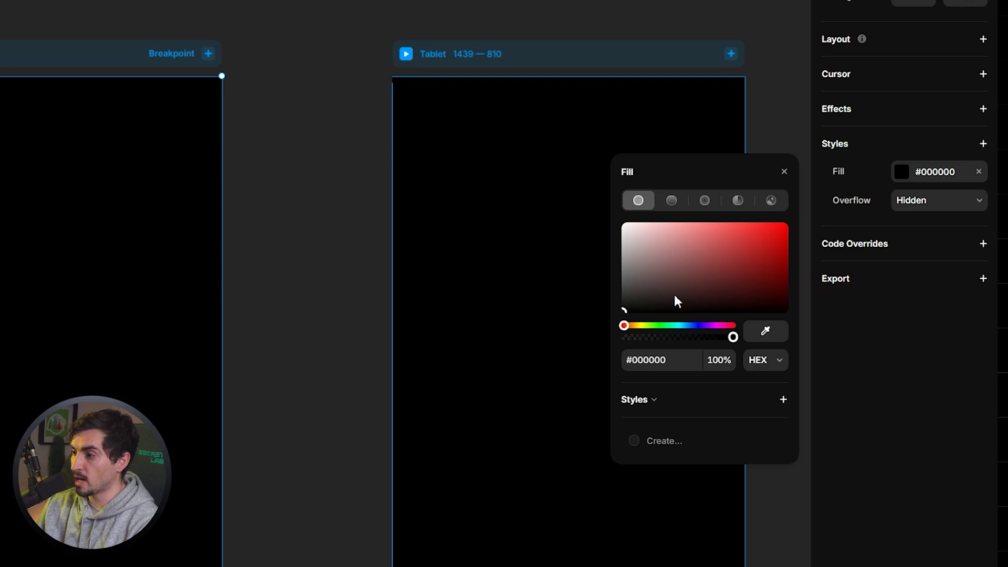
left_click(672, 209)
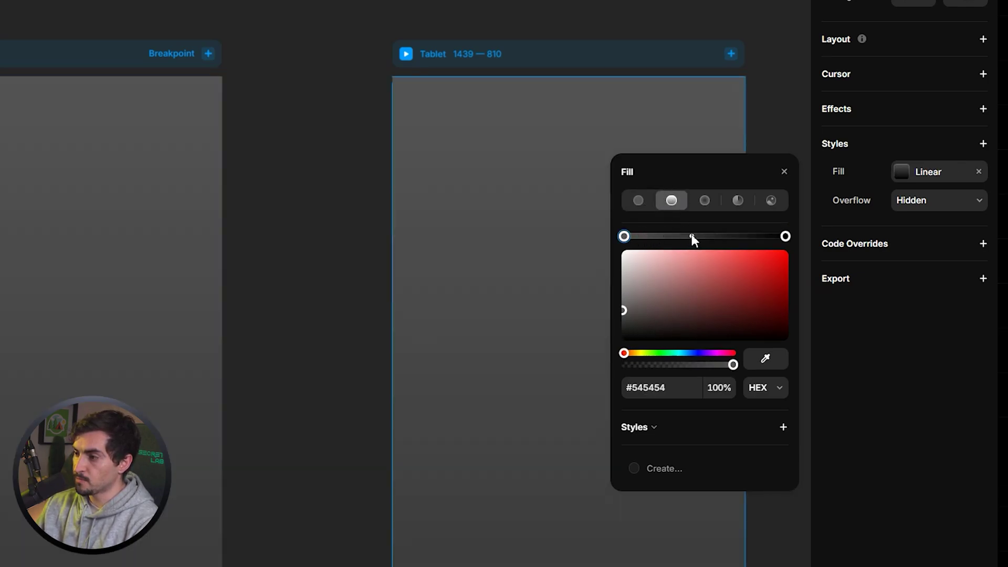
Add a #D92929 red stop to the linear gradient and rearrange the stops in the order grey, black, red.
left_click(630, 236)
left_click_drag(626, 309, 757, 264)
left_click_drag(634, 235, 702, 237)
left_click(624, 237)
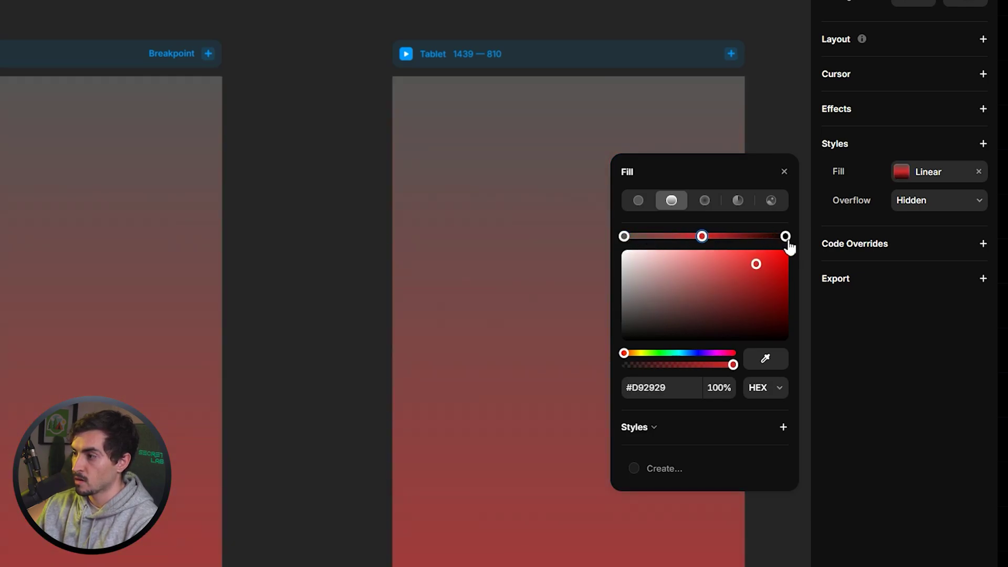
left_click_drag(786, 236, 734, 240)
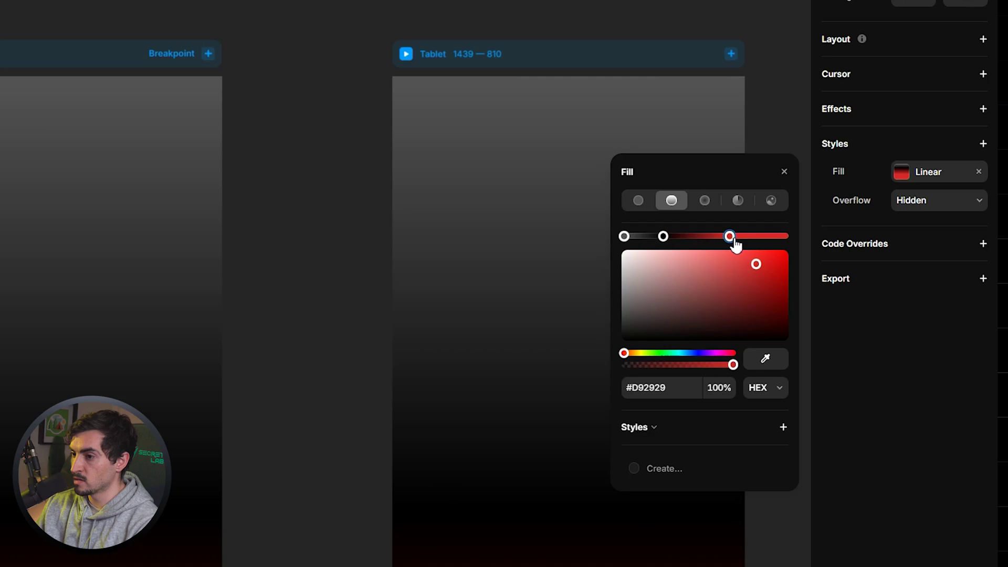
scroll(220, 232, "down", 5)
scroll(221, 232, "down", 5)
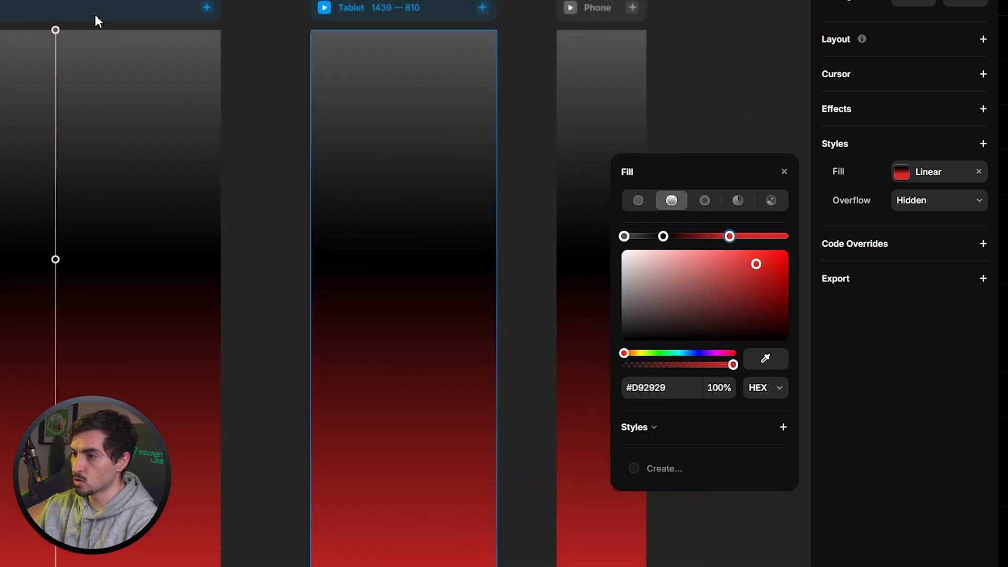
scroll(90, 119, "up", 5)
left_click(624, 236)
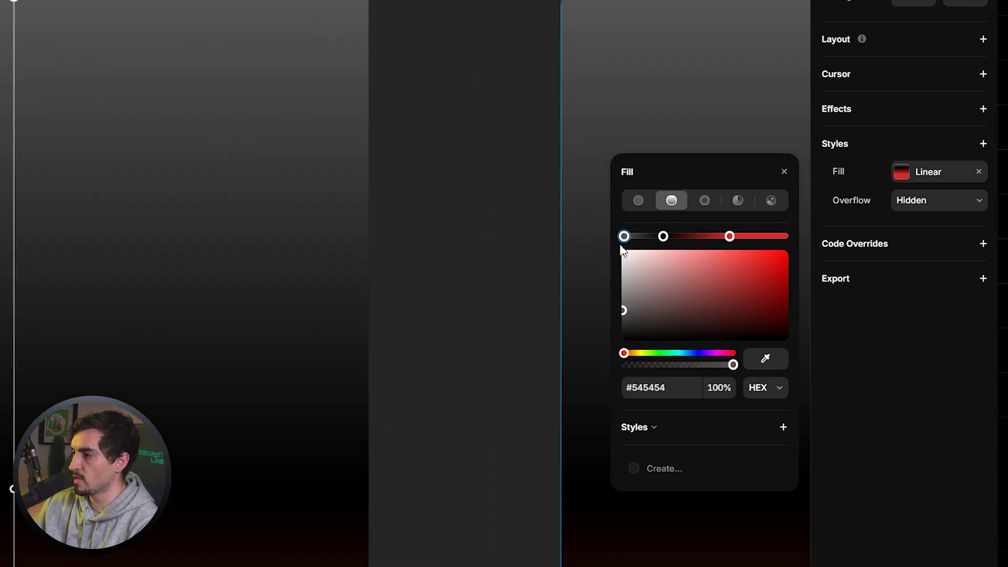
Change the Desktop breakpoint's fill from a linear to a radial gradient and inspect it across the breakpoints.
left_click(704, 200)
scroll(241, 272, "down", 3)
key("Escape")
left_click_drag(242, 365, 102, 31)
scroll(87, 44, "down", 1)
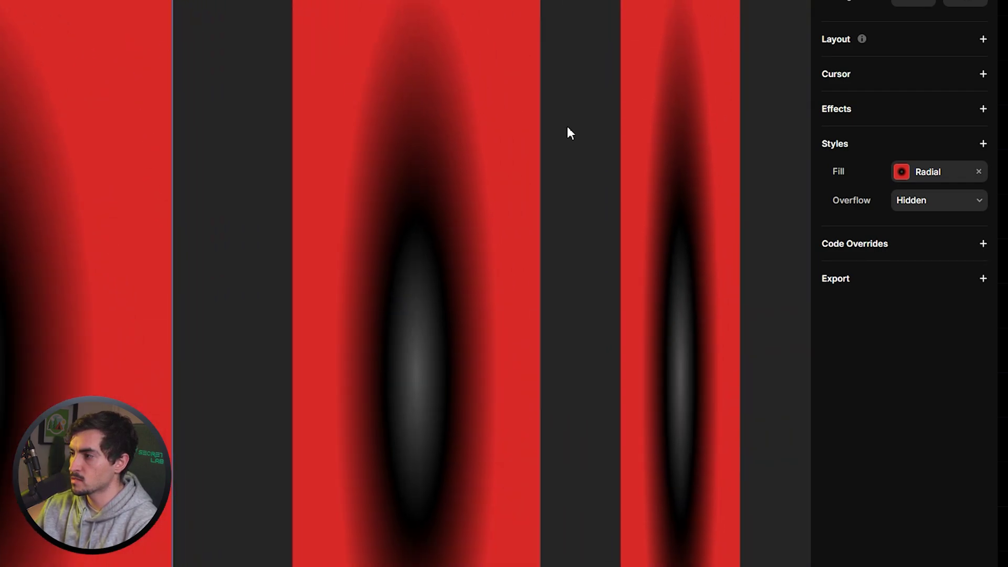
Try a conic gradient and an image fill on the Desktop breakpoint.
left_click(902, 172)
left_click(738, 200)
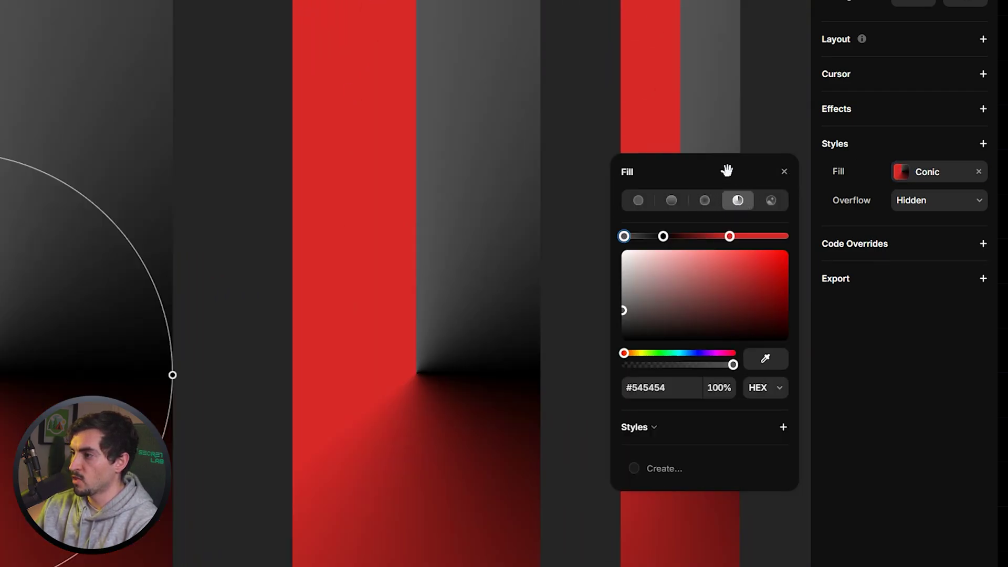
scroll(69, 248, "up", 2)
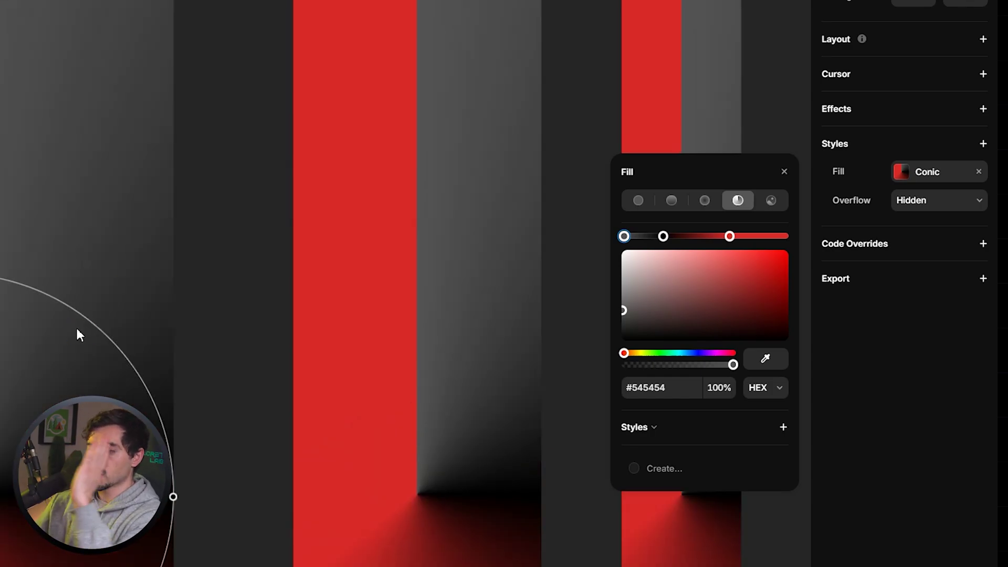
left_click(771, 200)
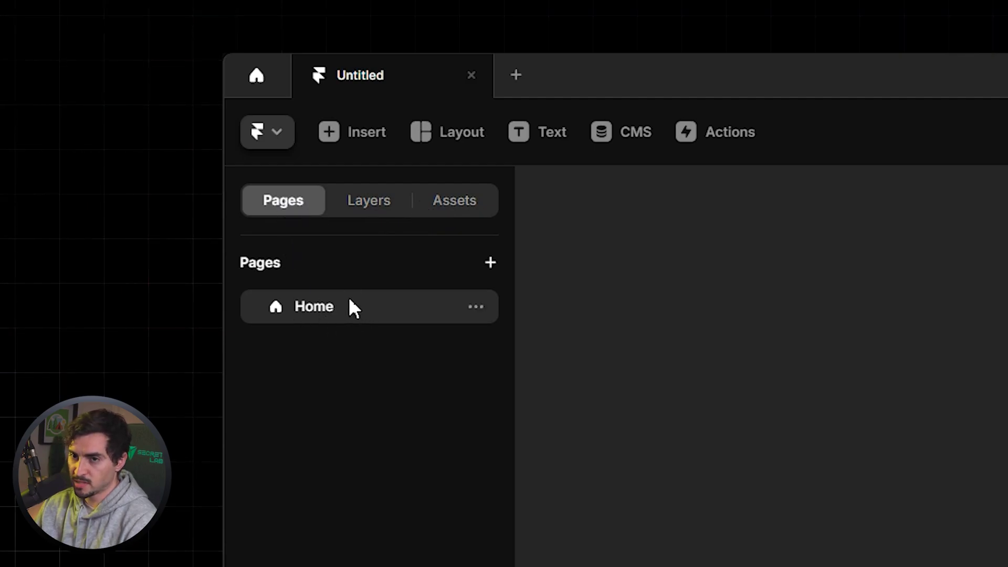
Add a new regular page to the site and name it About.
left_click(491, 263)
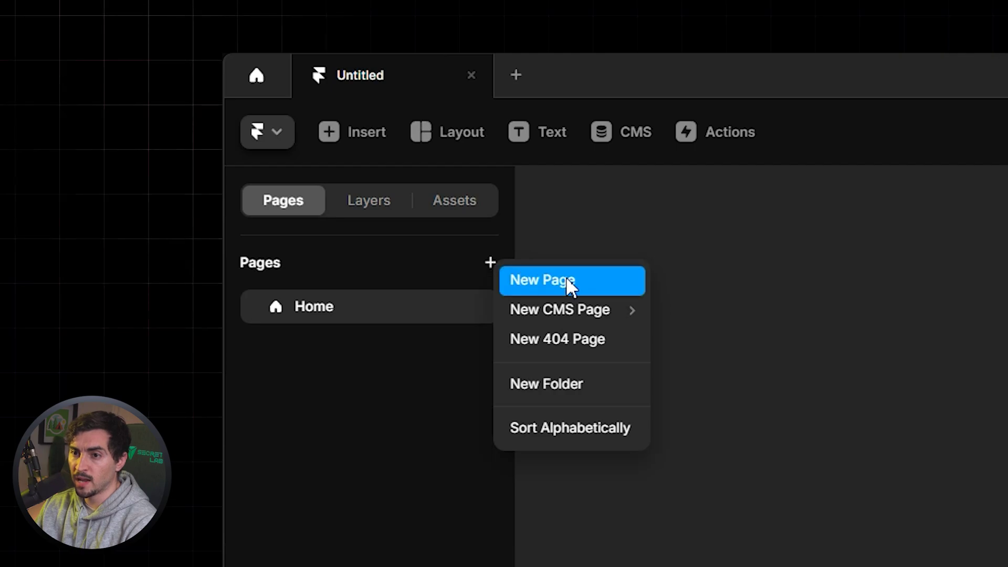
mouse_move(592, 314)
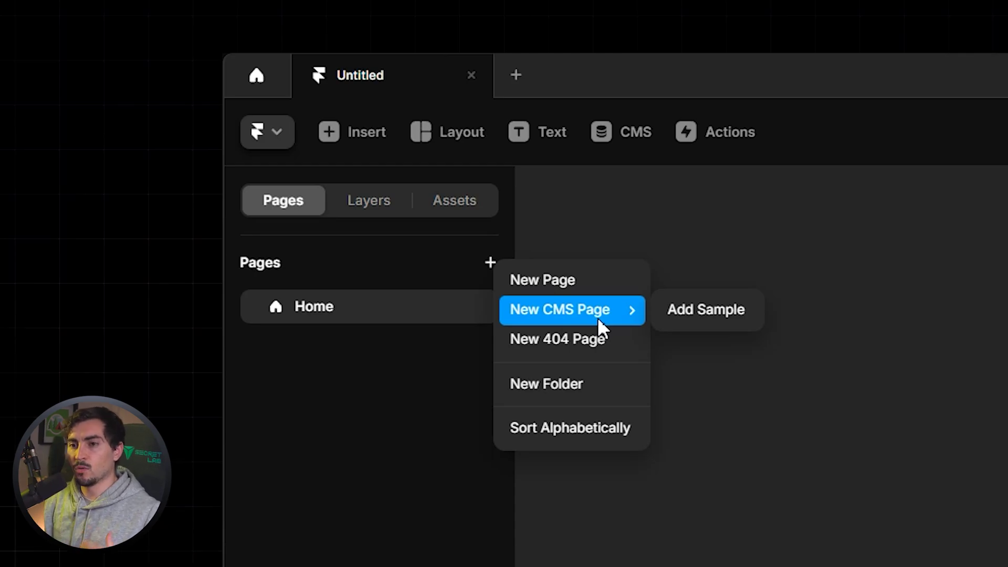
left_click(576, 280)
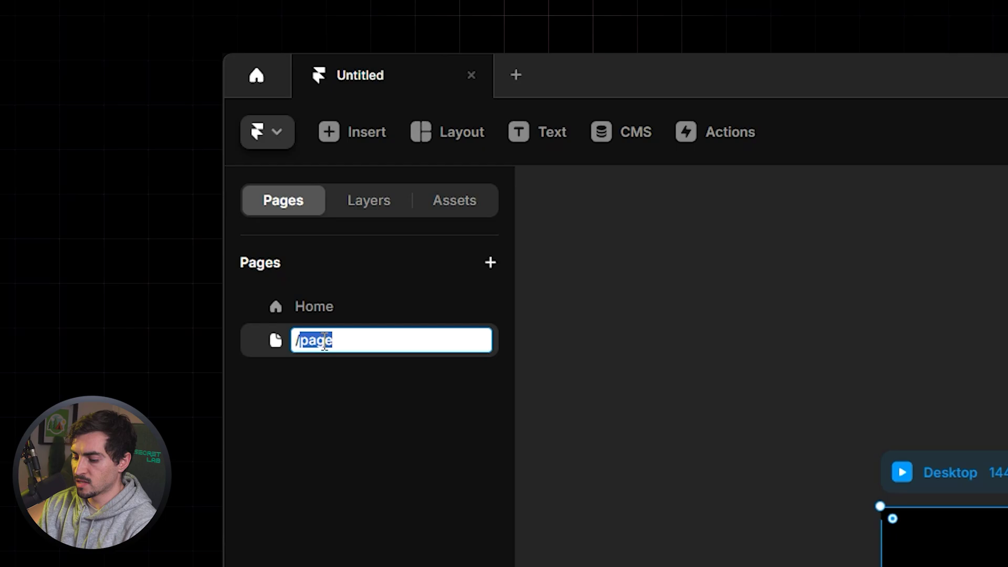
type("About")
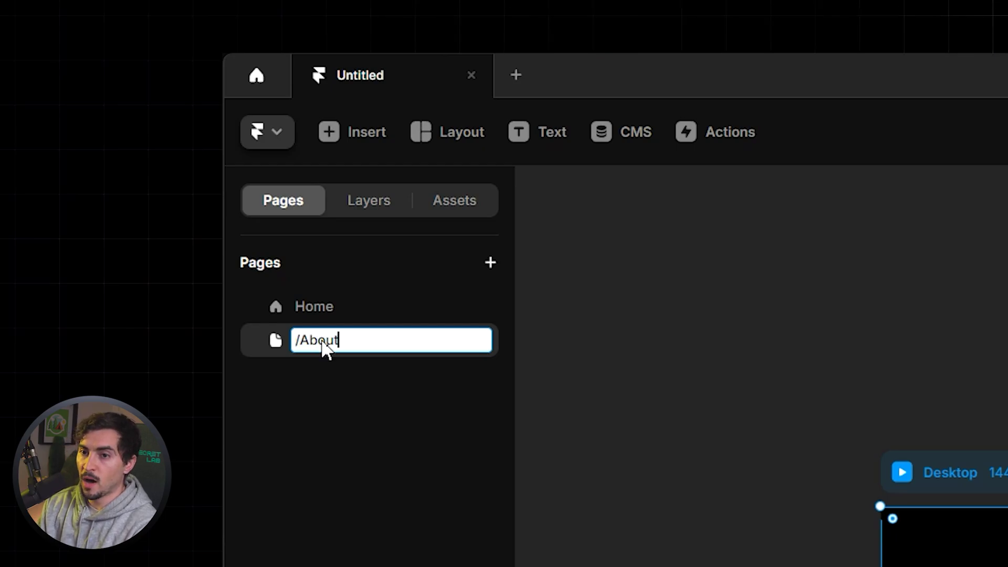
key("Return")
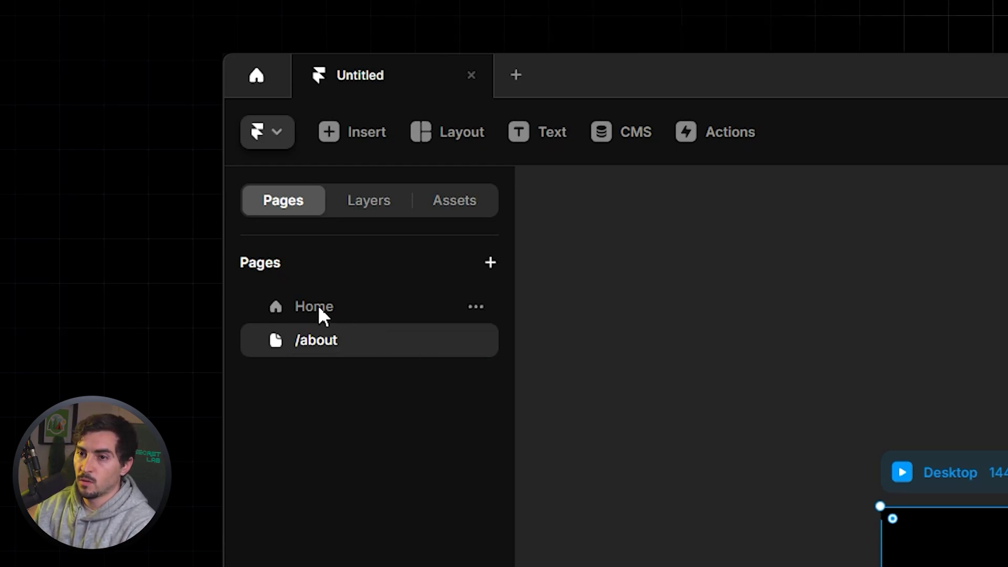
Switch between the Home and about pages, ending on Home.
left_click(314, 306)
left_click(303, 342)
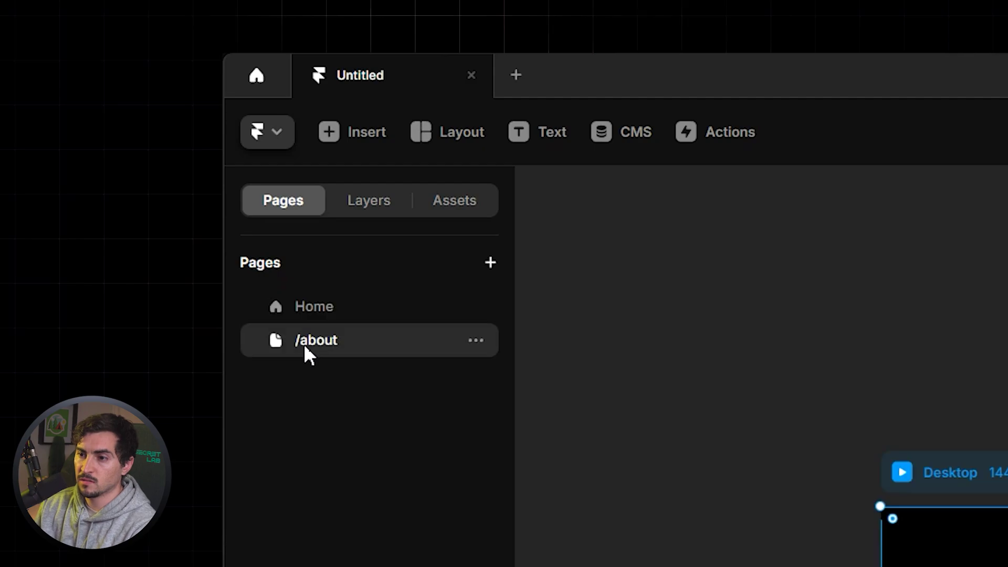
left_click(316, 317)
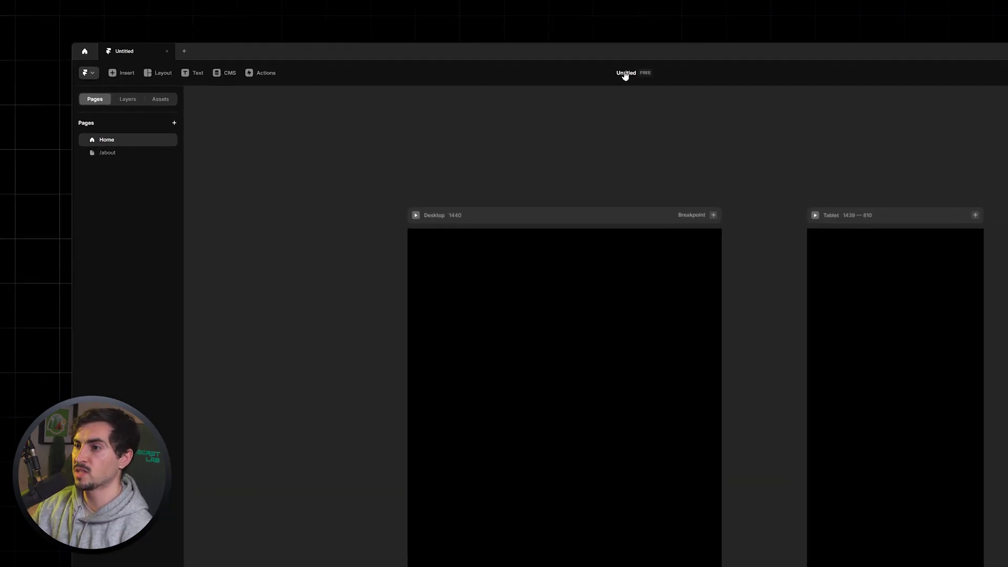
Rename the untitled project as New Test Site.
left_click(626, 73)
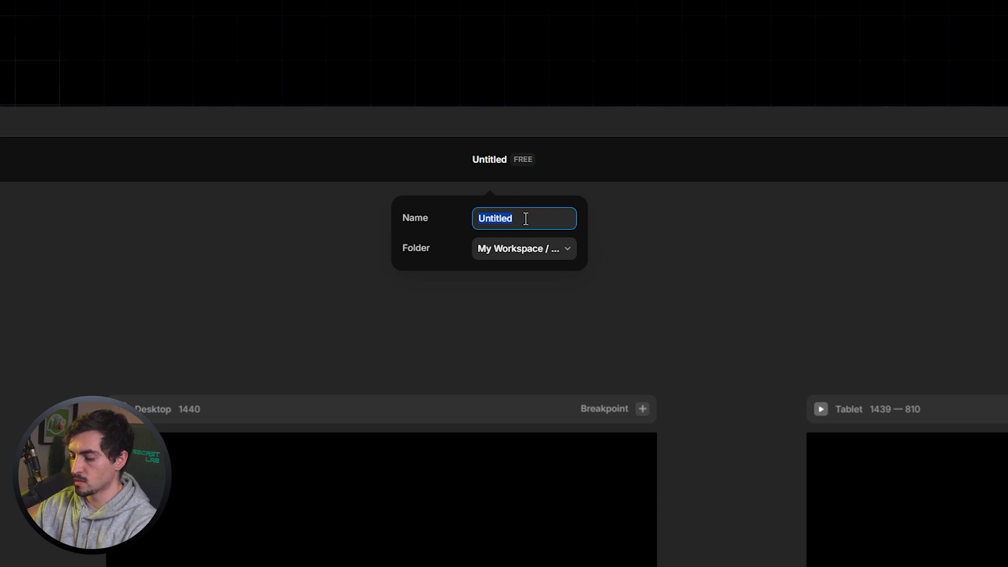
type("New Test")
key("BackSpace")
type("t S")
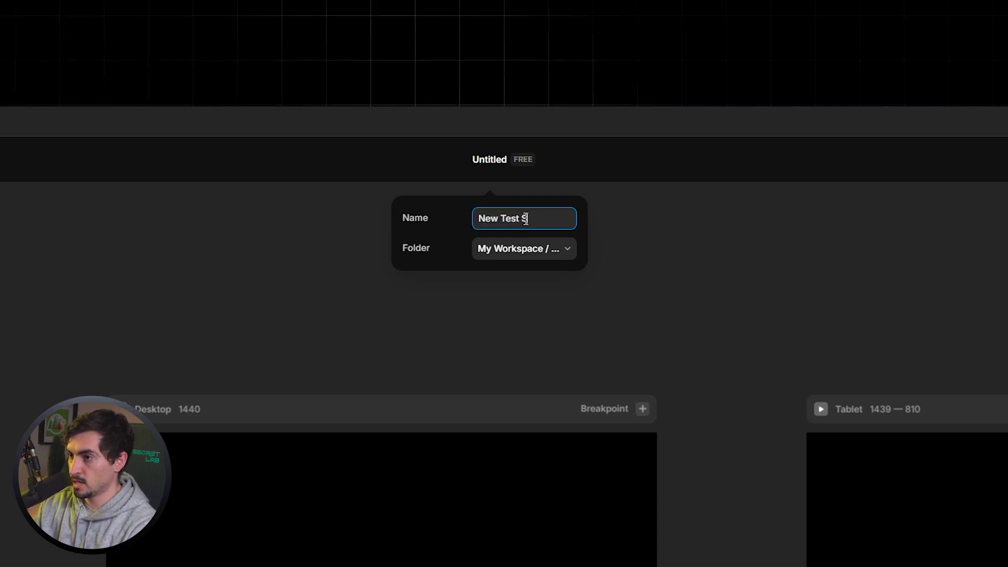
key("Return")
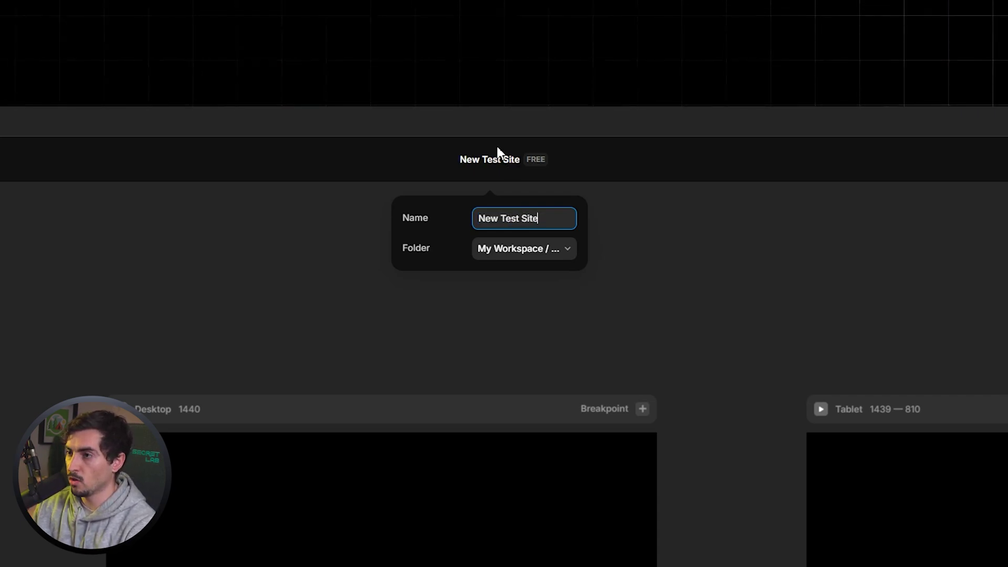
Look at the folder choices for the project and close its name and folder settings.
left_click(523, 249)
mouse_move(506, 303)
left_click(568, 228)
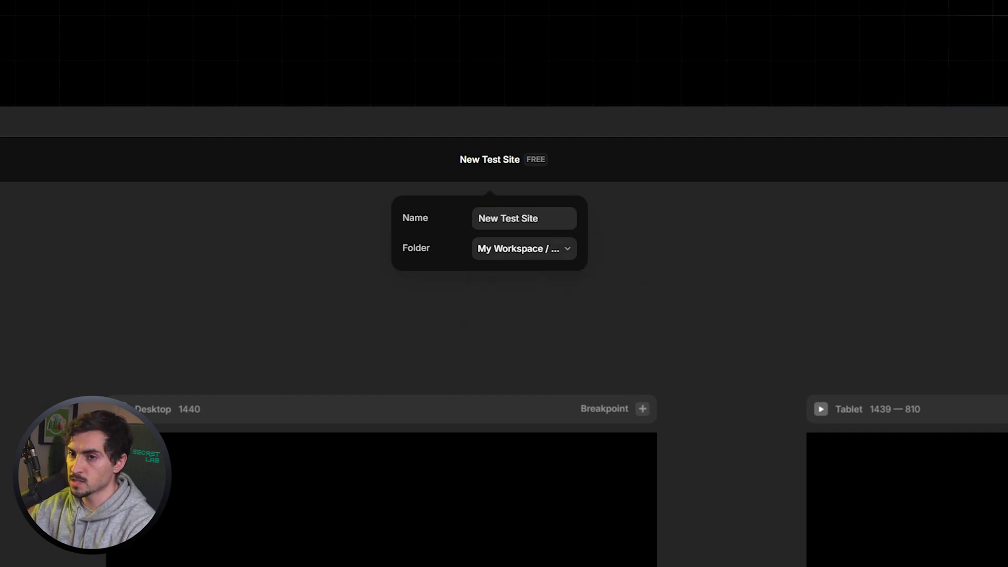
key("Escape")
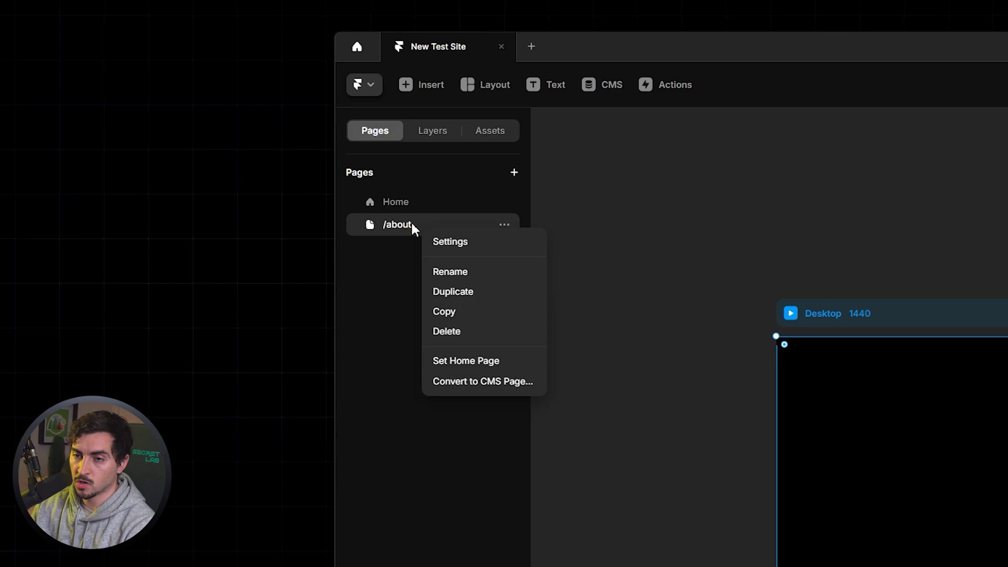
Rename the about page as contact.
left_click(472, 273)
type("contact")
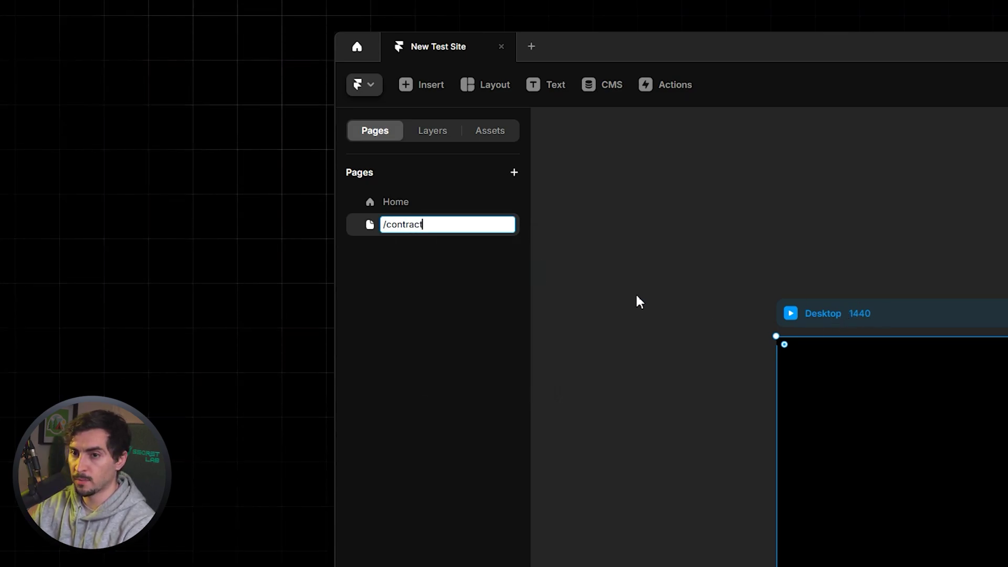
key("Return")
Rename the page below Home as services.
right_click(409, 224)
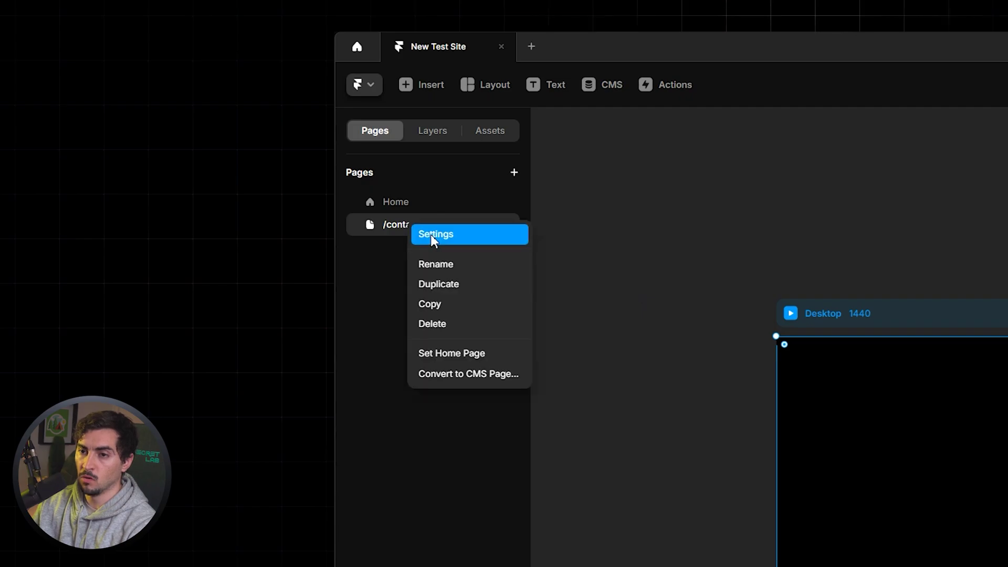
left_click(440, 263)
type("services")
key("Return")
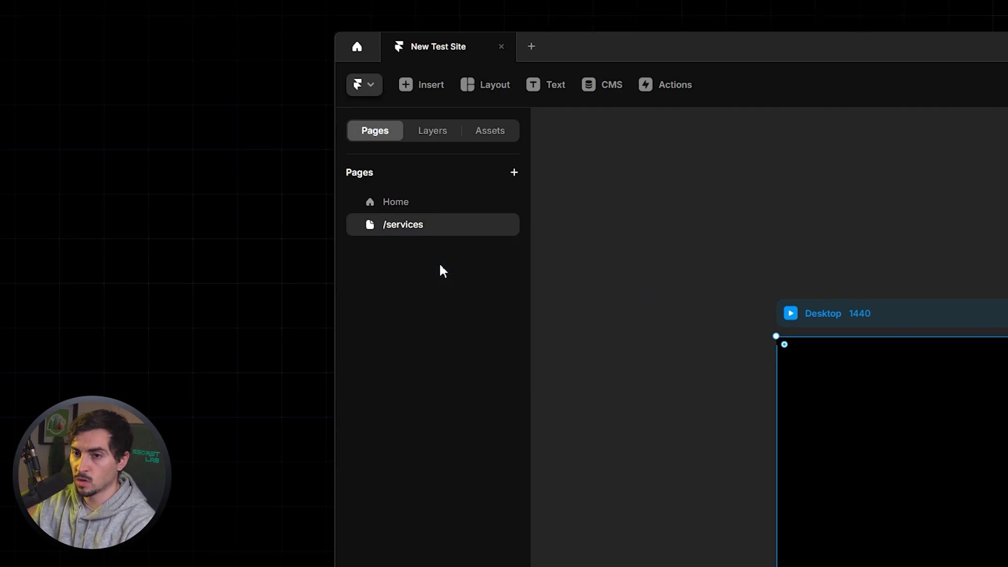
Review the services page's available actions and add another new page named contact.
right_click(427, 226)
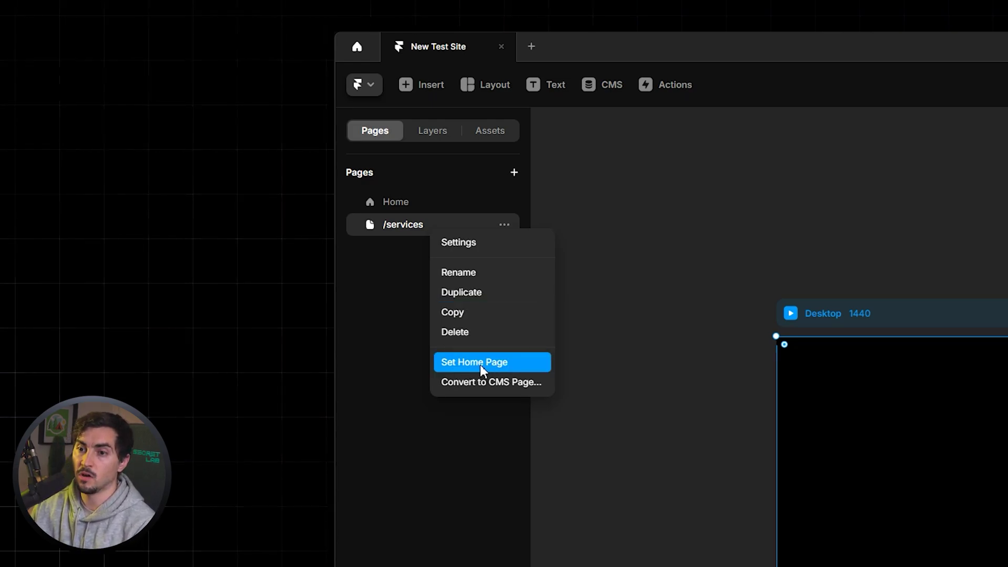
left_click(398, 342)
left_click(514, 172)
left_click(541, 186)
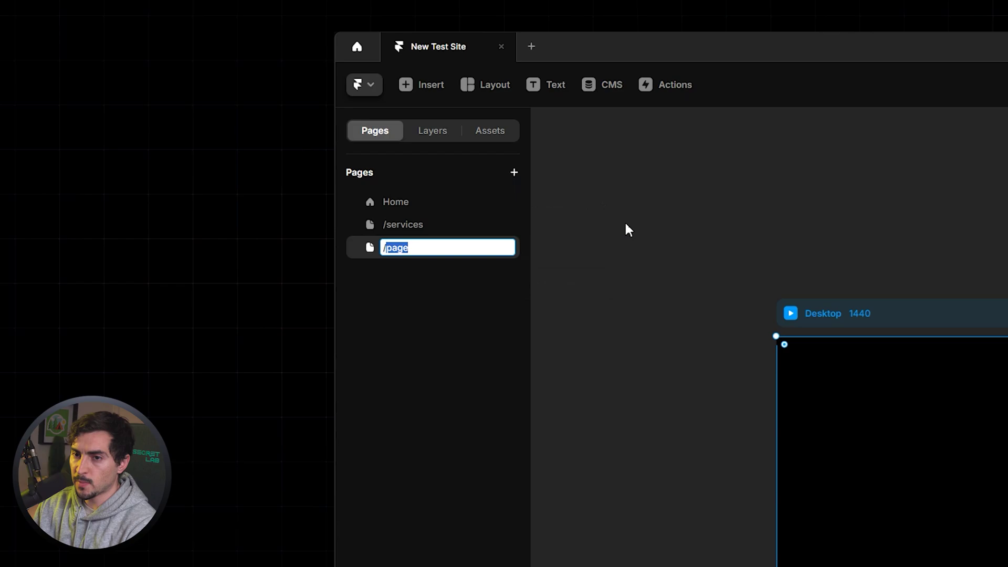
type("contact")
key("Return")
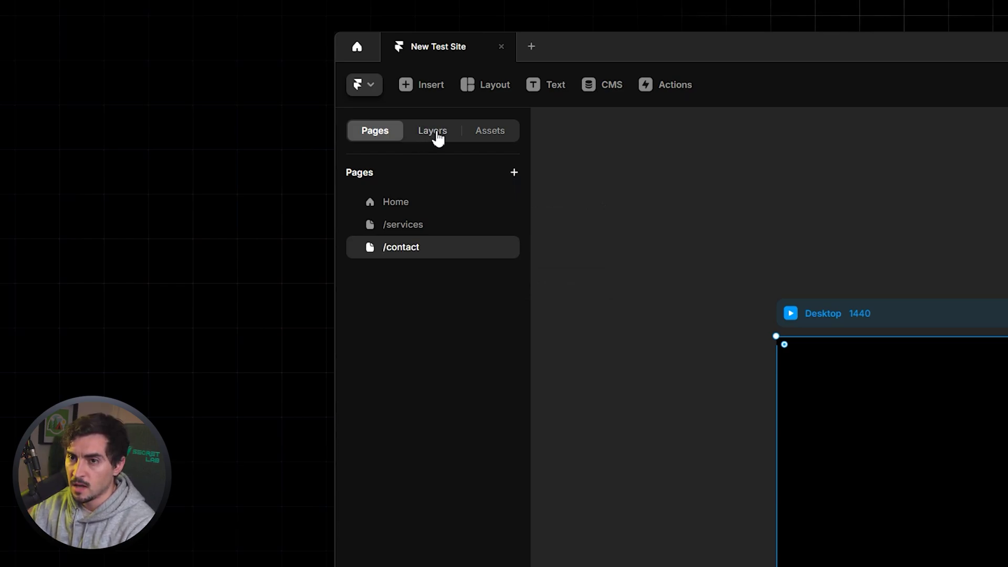
Show the contact page's layers and draw a frame of about 1444 by 830 across the top of the Desktop breakpoint.
left_click(426, 132)
left_click(448, 231)
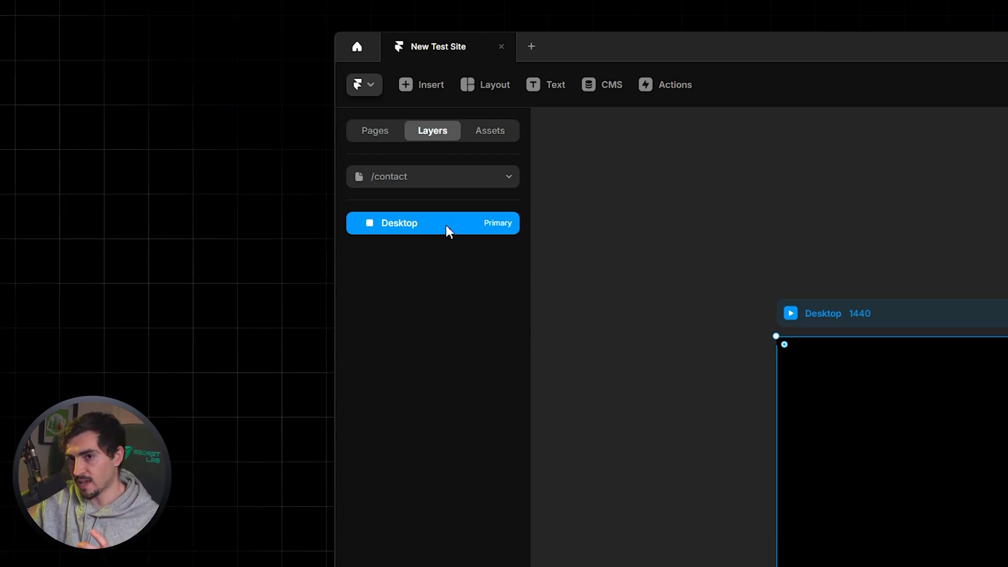
left_click(874, 428)
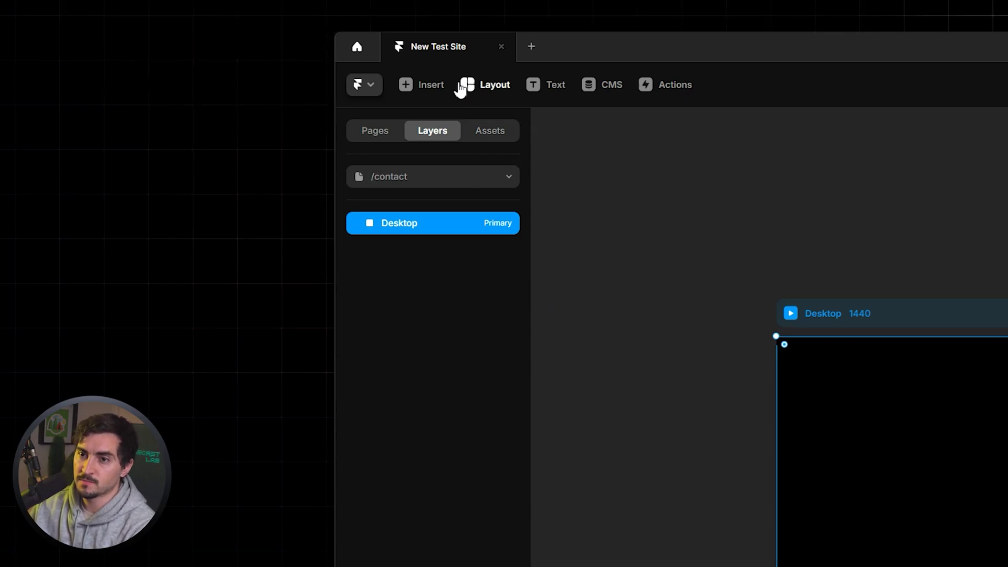
key("f")
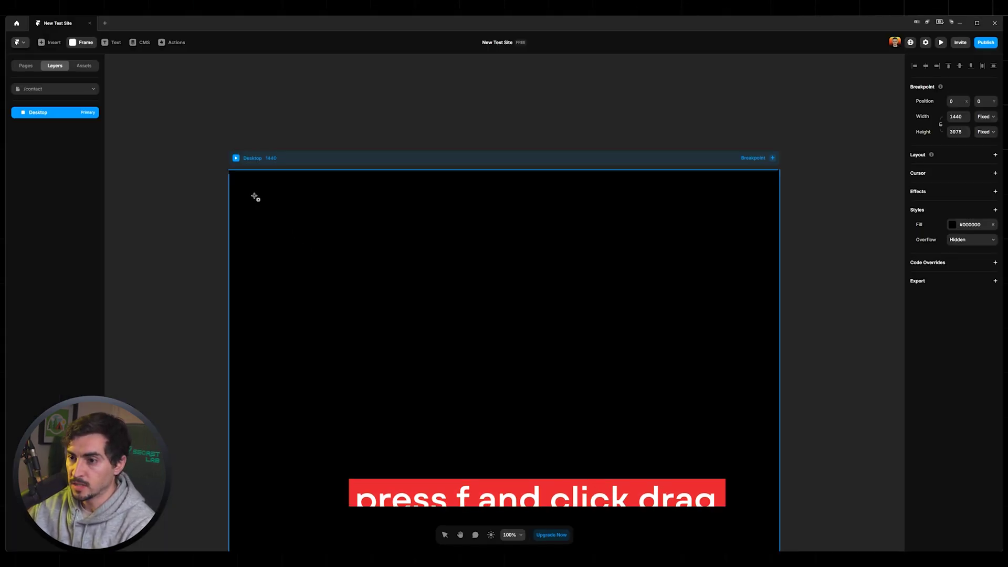
left_click_drag(230, 170, 781, 488)
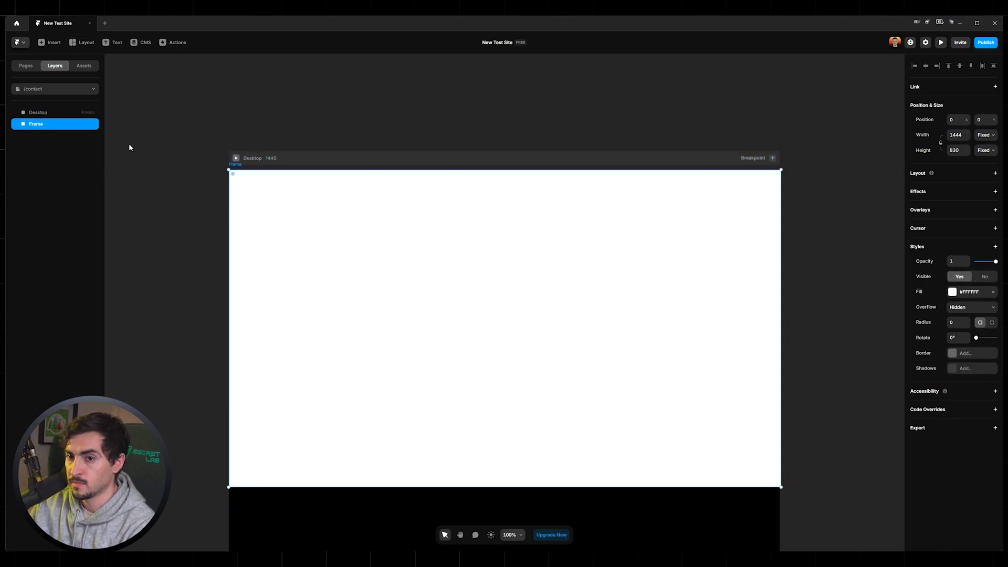
Rename the new frame's layer as Hero Section.
double_click(38, 126)
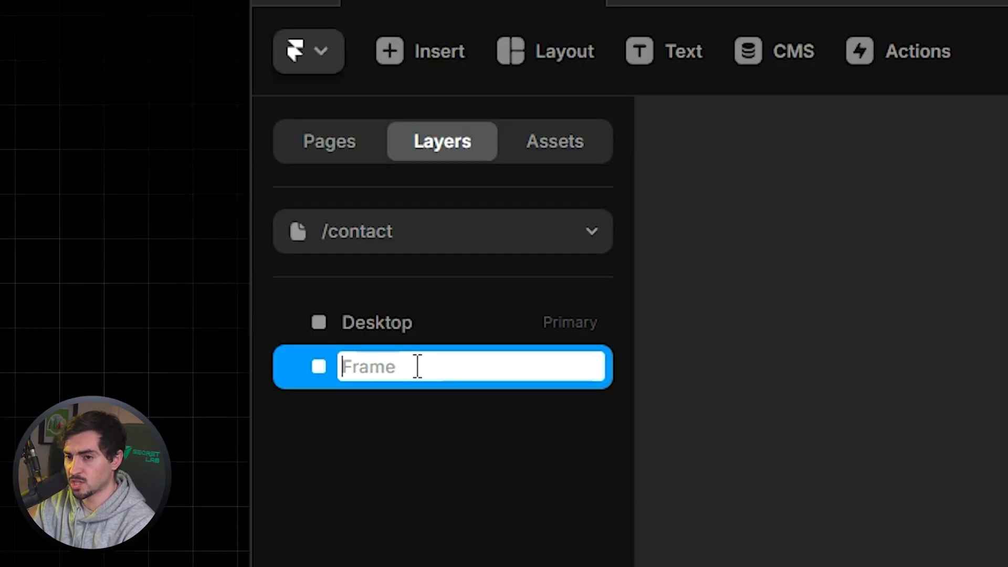
type("Hero Section")
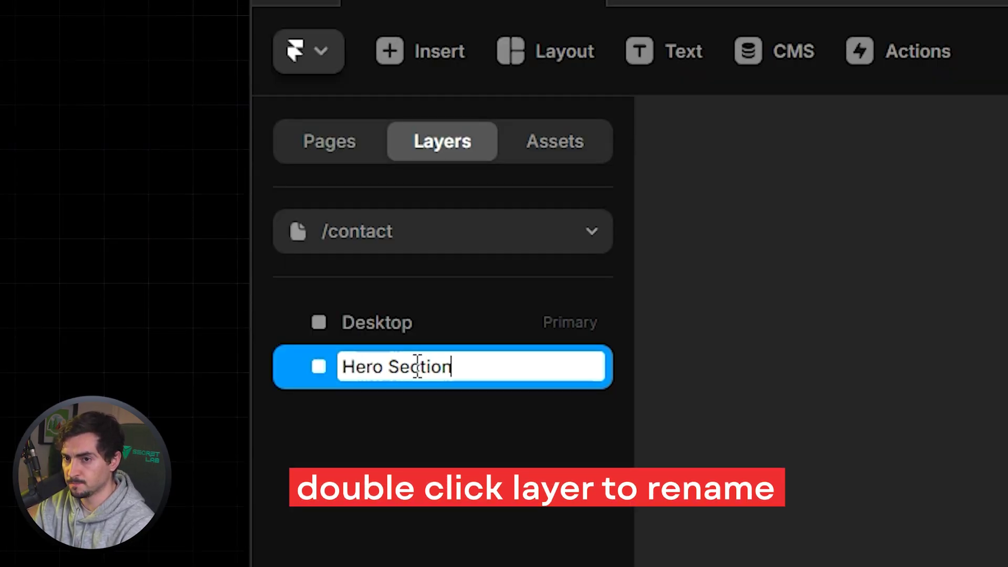
key("Return")
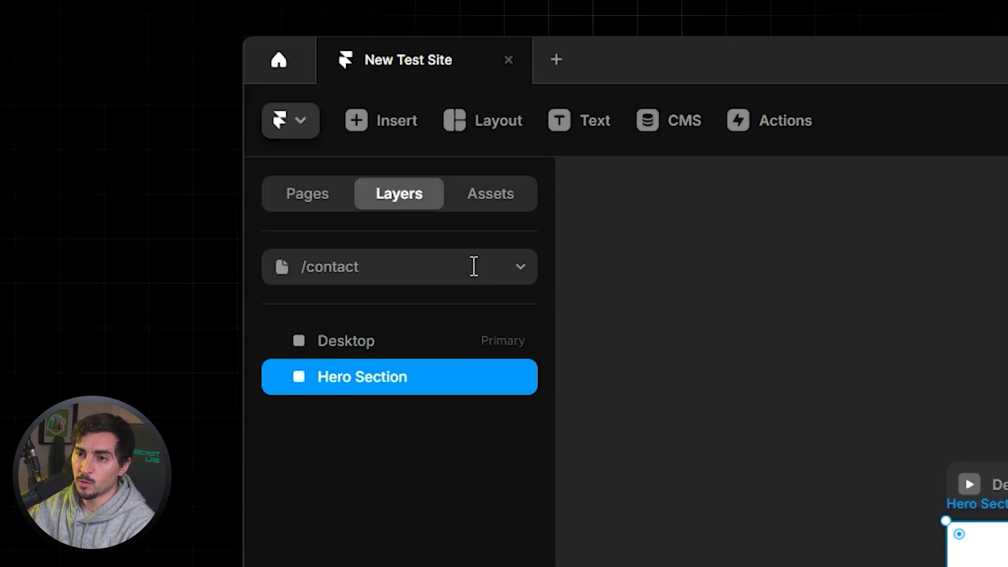
Examine the insertable basics, CMS items and elements, including the navigation, creative, media, forms, social and utility categories.
left_click(394, 132)
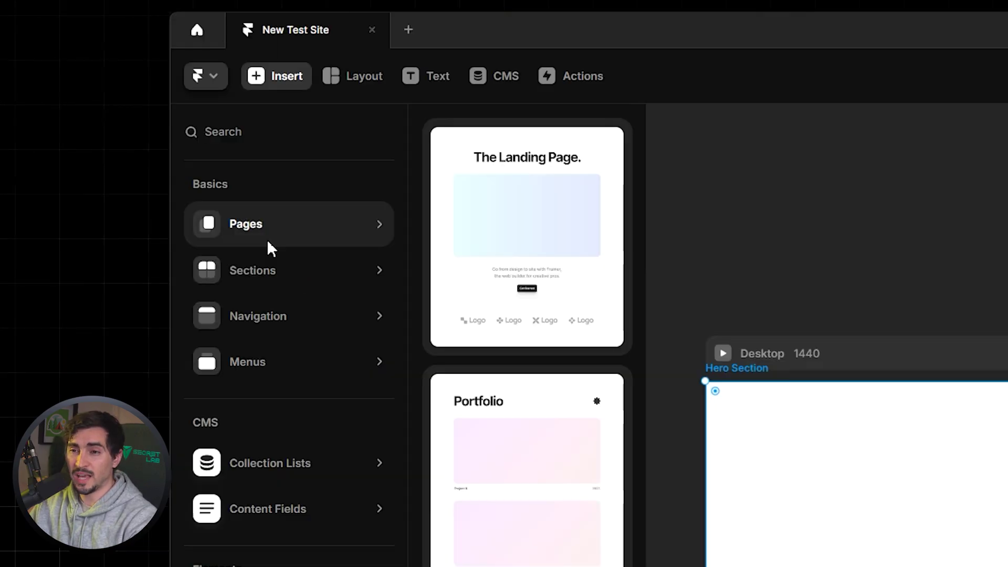
mouse_move(382, 364)
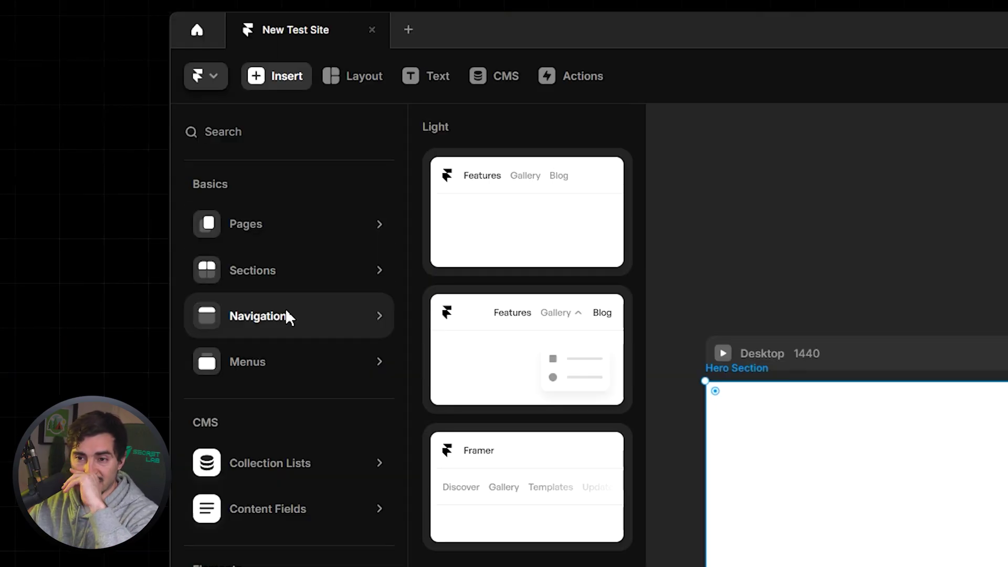
mouse_move(289, 359)
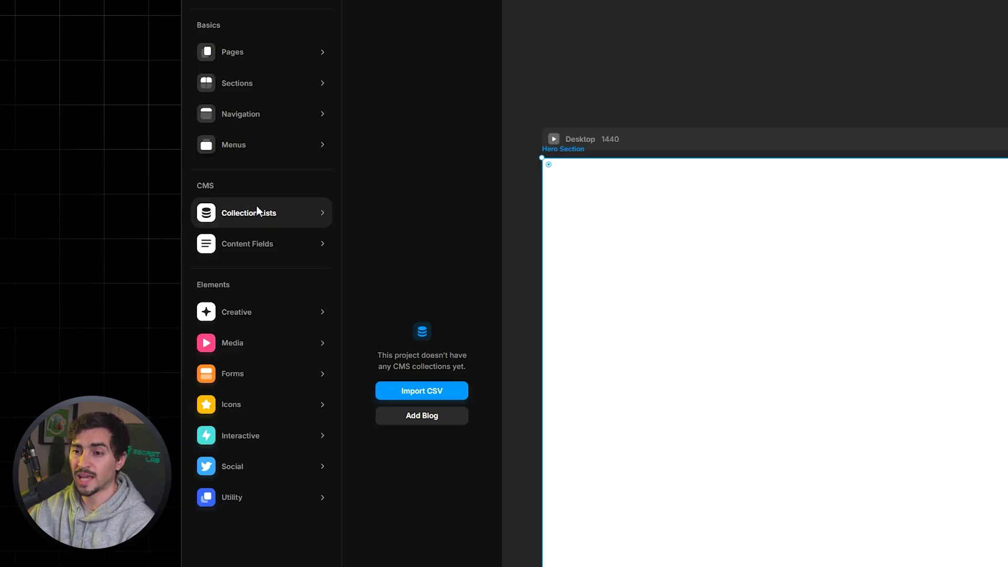
mouse_move(289, 509)
mouse_move(261, 288)
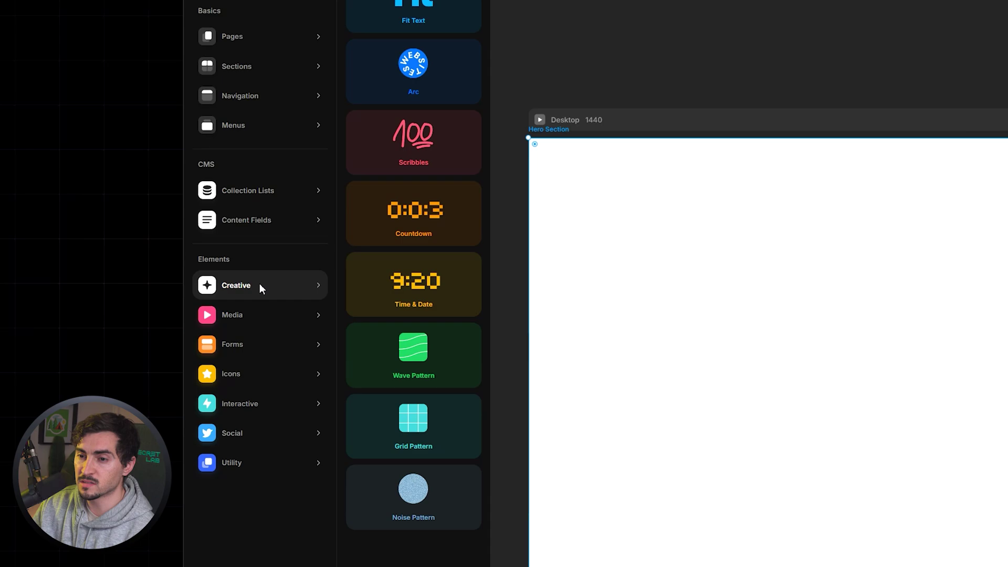
mouse_move(264, 312)
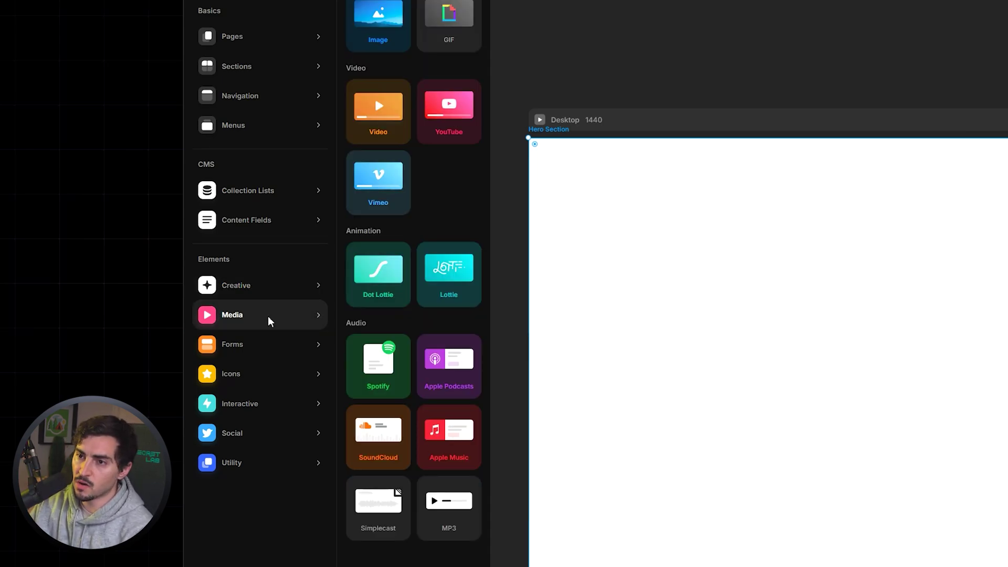
mouse_move(266, 338)
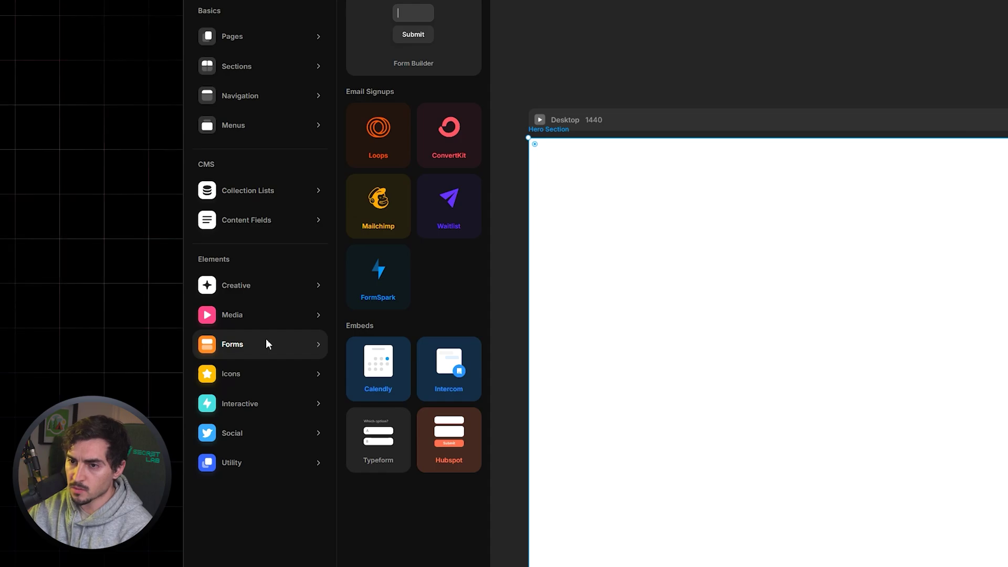
mouse_move(268, 403)
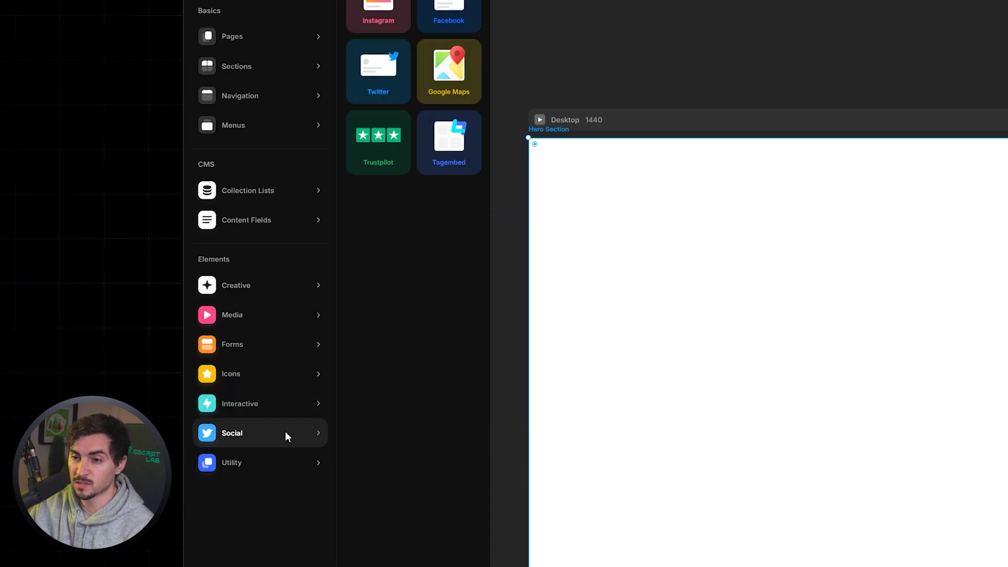
mouse_move(270, 471)
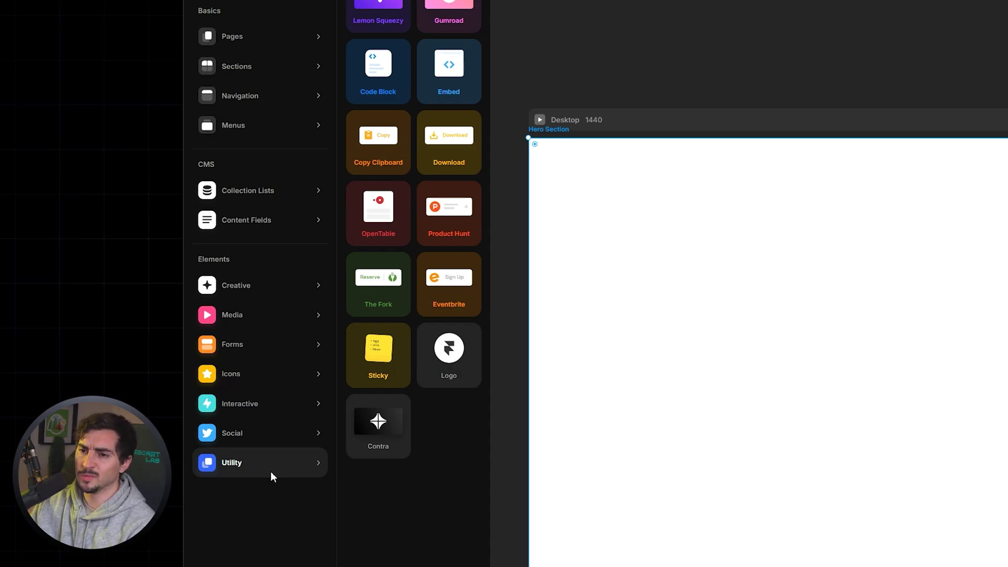
mouse_move(269, 21)
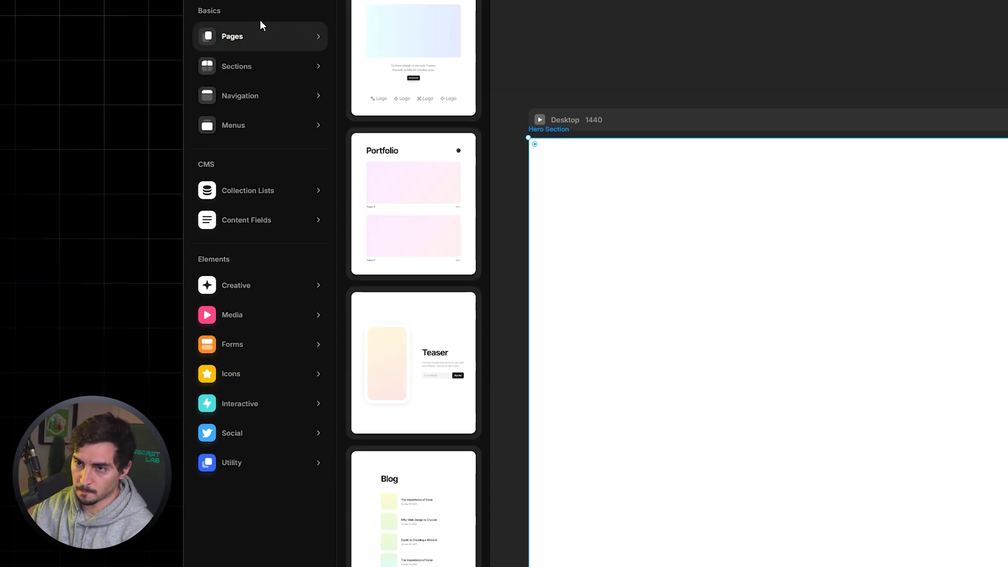
Insert the white "Ship sites with style." section into the Home page's Desktop breakpoint and collapse its Header layer.
mouse_move(260, 72)
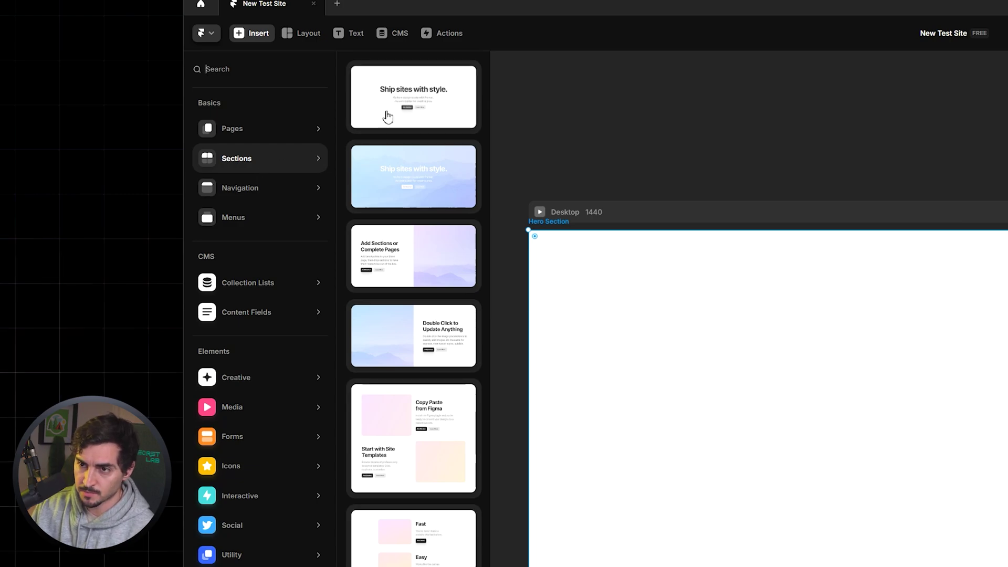
left_click_drag(385, 113, 855, 486)
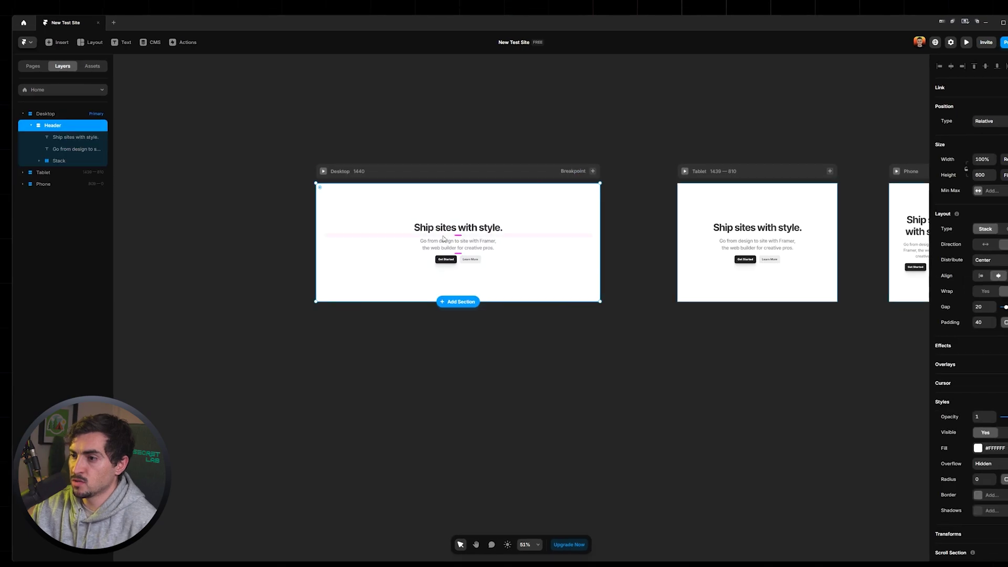
scroll(460, 270, "down", 3)
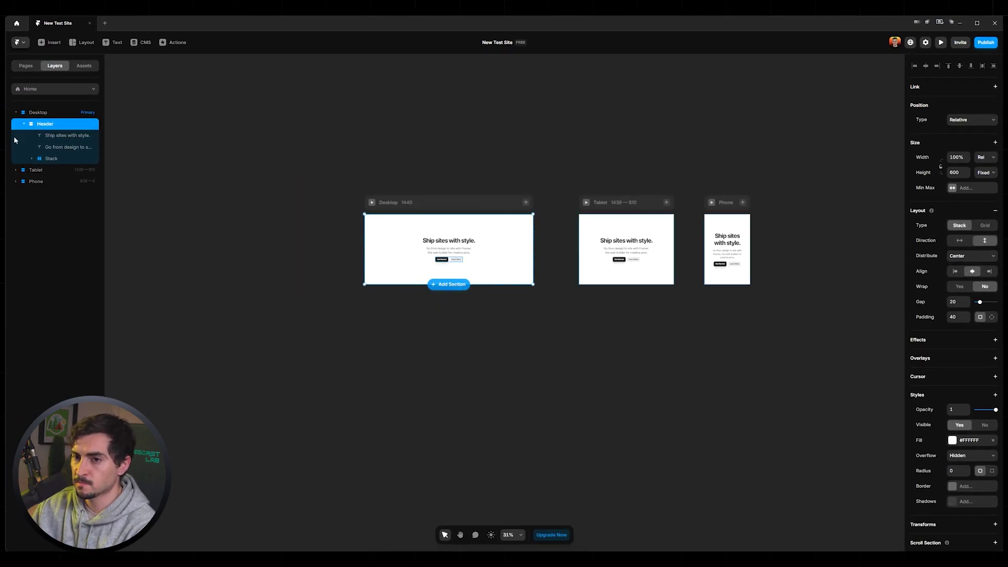
left_click(45, 116)
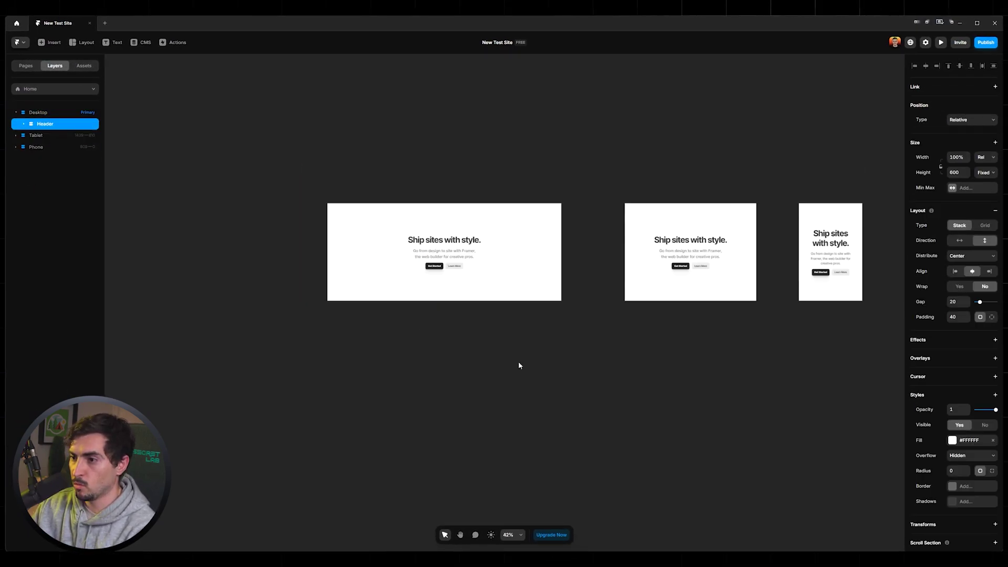
Inspect the properties of the section's heading and subtitle, including the heading's size, effects and available text styles.
scroll(487, 301, "up", 2)
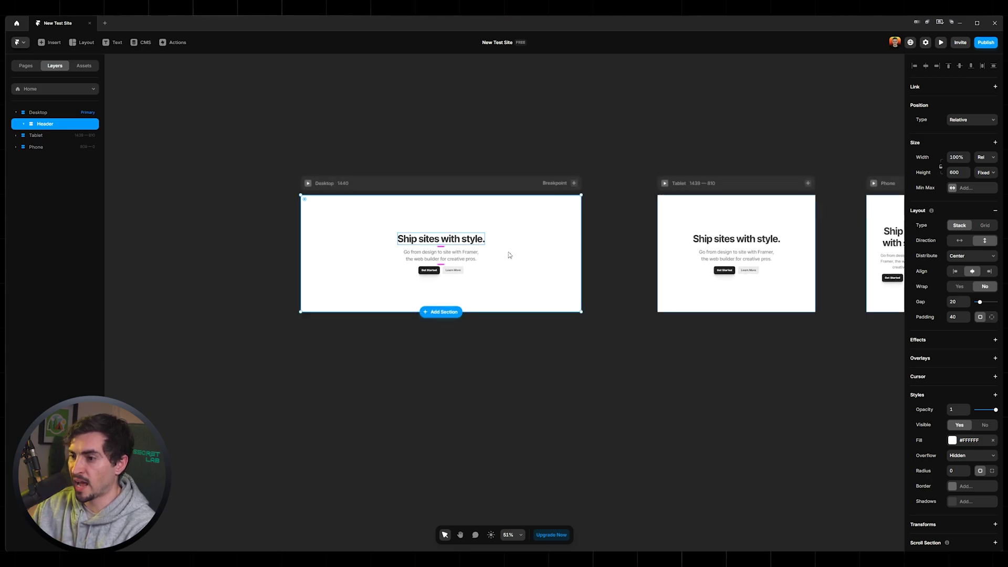
scroll(482, 236, "up", 8)
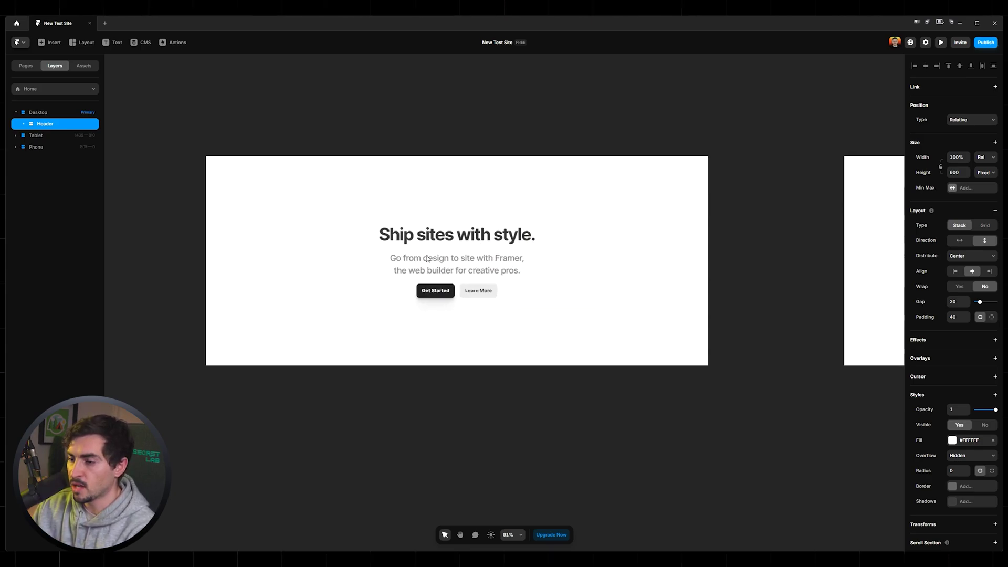
left_click(449, 227)
left_click(461, 255)
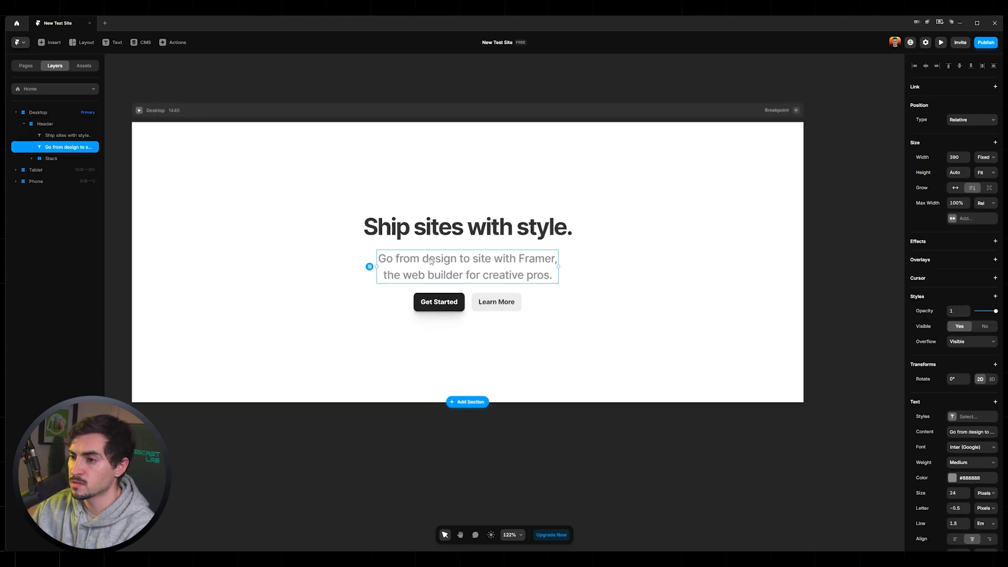
left_click(467, 229)
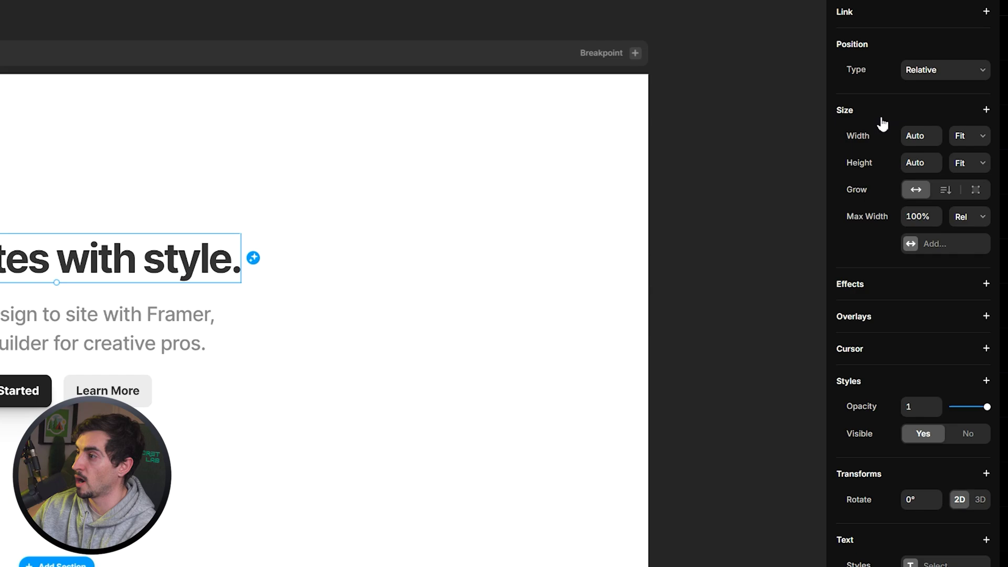
scroll(903, 215, "down", 5)
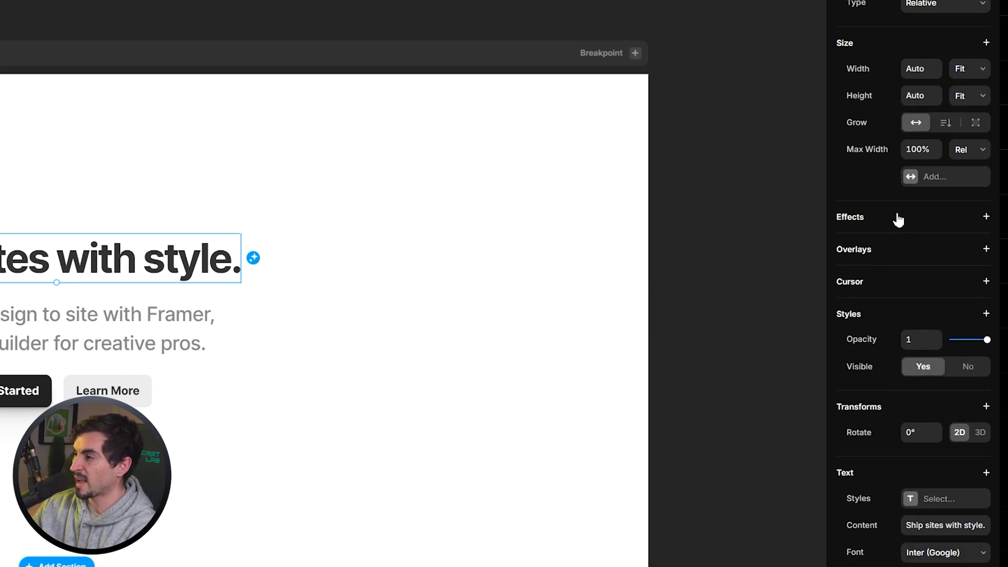
scroll(895, 352, "down", 2)
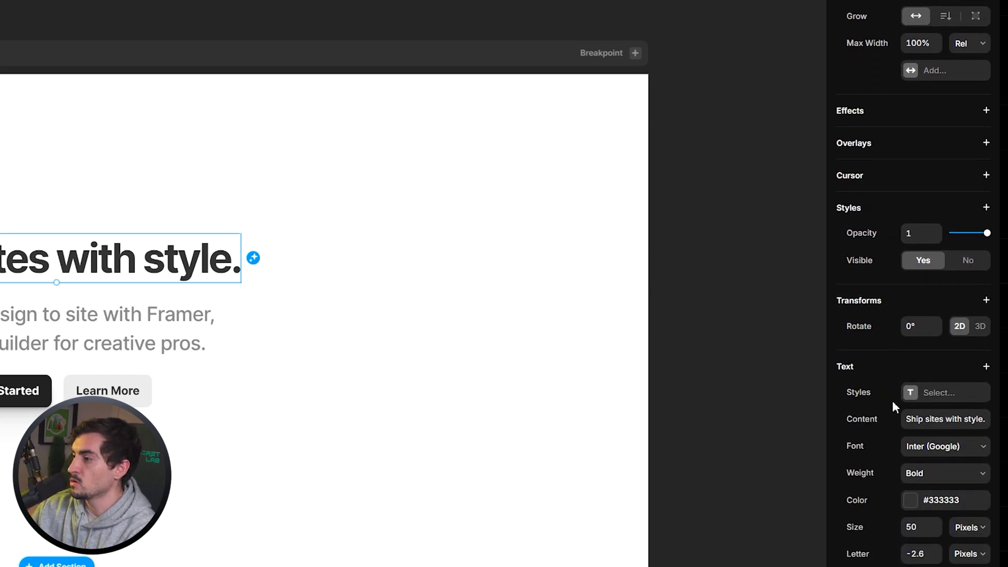
left_click(924, 392)
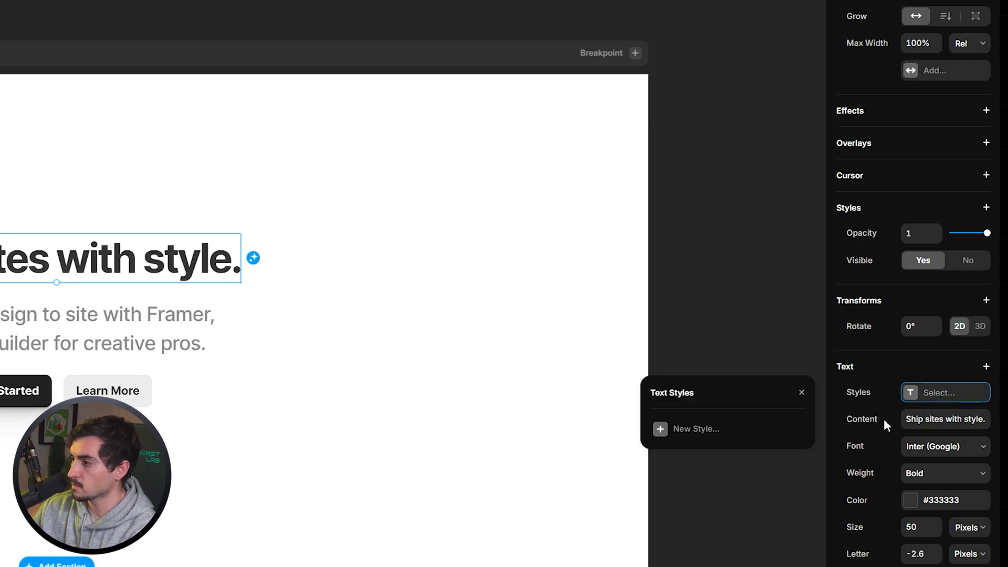
Try the web fonts Kanit, Kodchasan and Kotta One on the "Ship sites with style." heading.
left_click(906, 450)
scroll(751, 315, "down", 3)
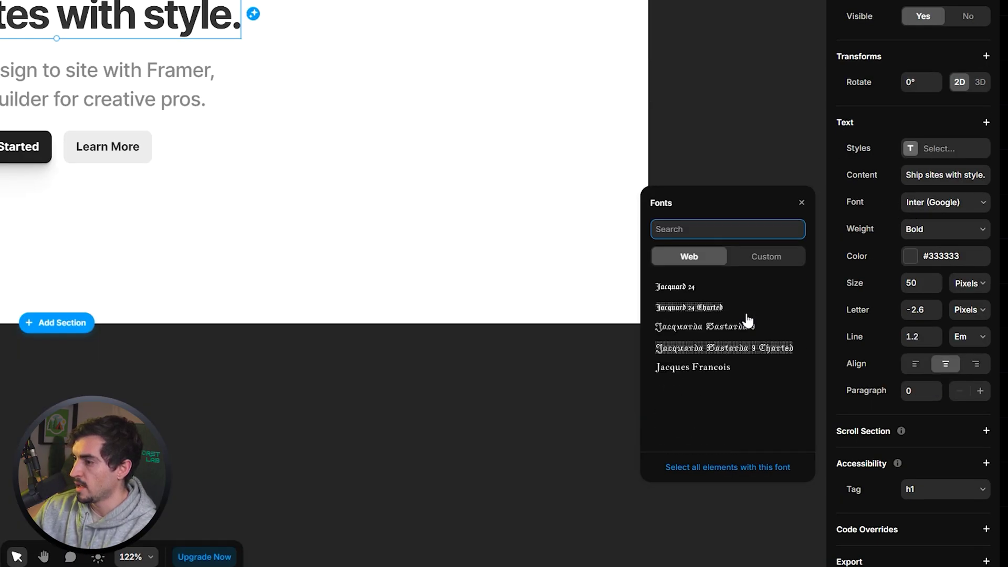
scroll(744, 349, "down", 6)
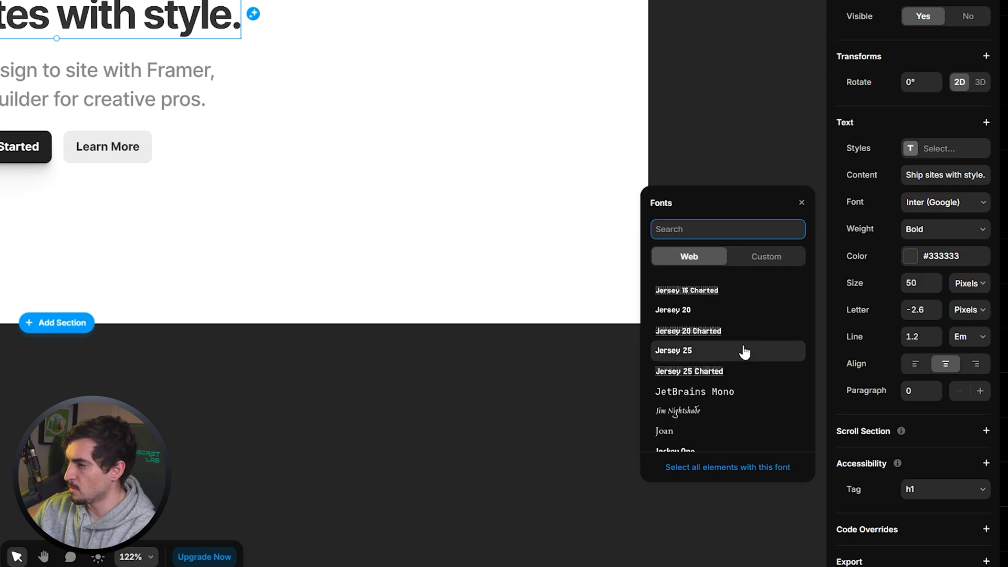
scroll(743, 366, "down", 5)
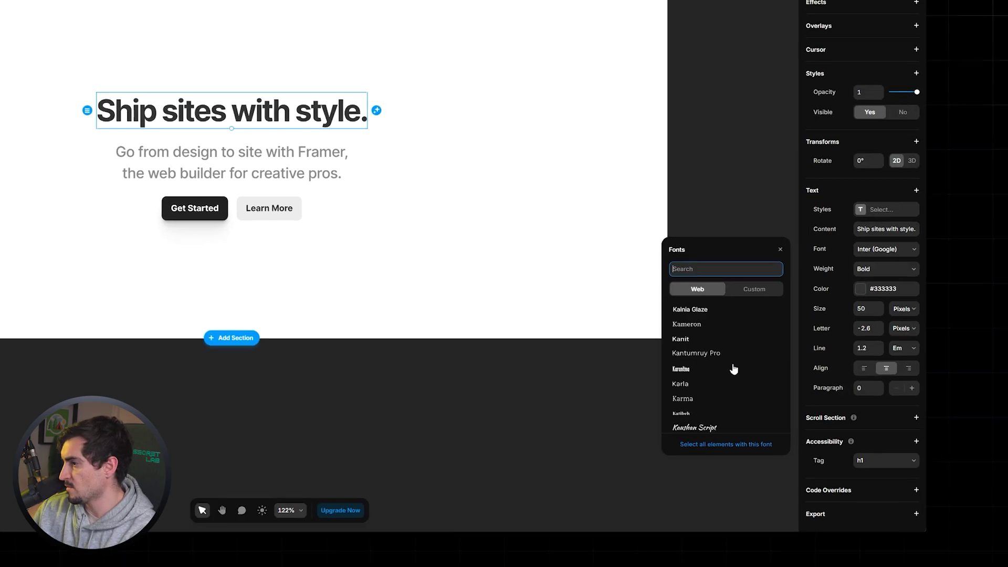
left_click(703, 343)
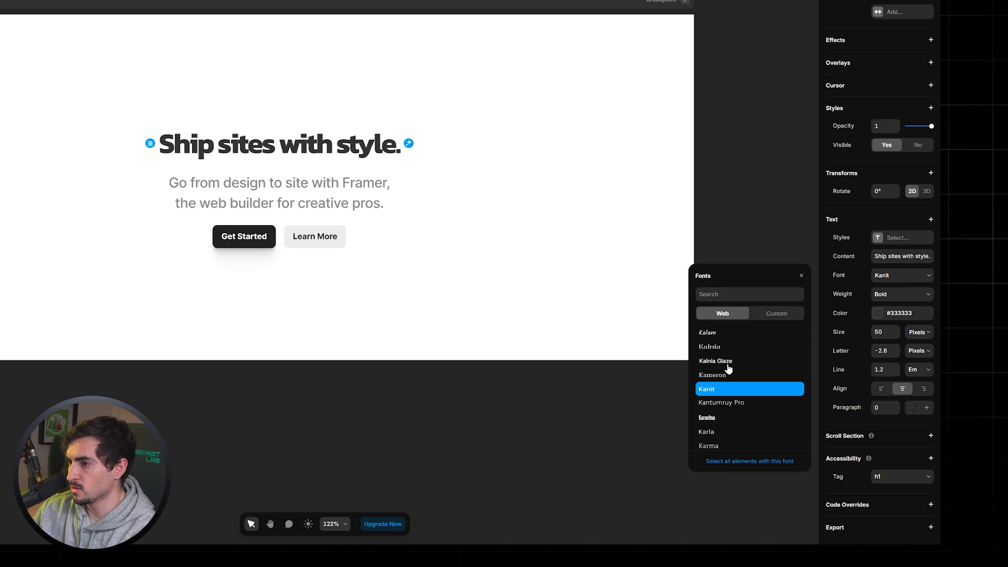
scroll(730, 391, "down", 5)
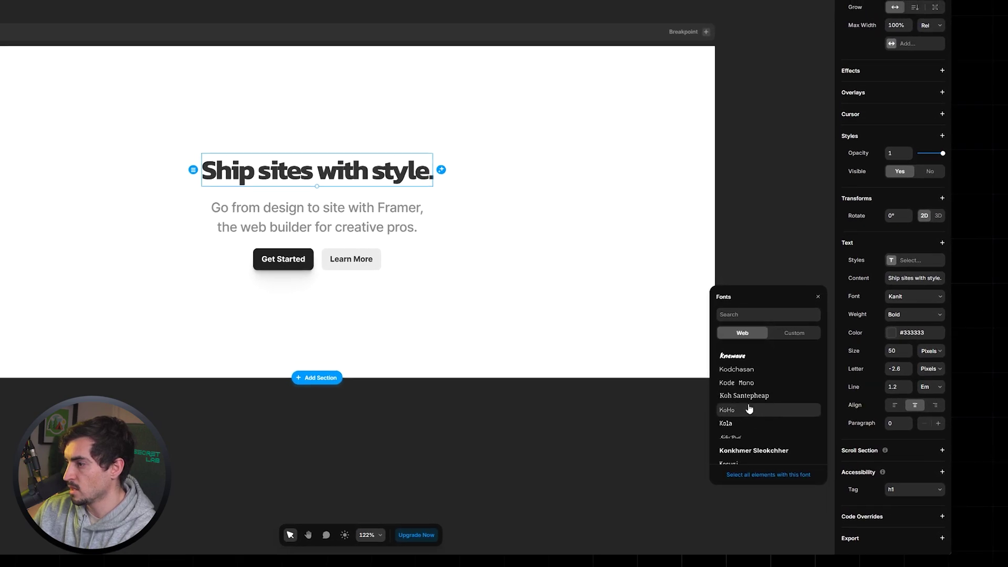
left_click(749, 409)
left_click(745, 370)
scroll(757, 393, "down", 3)
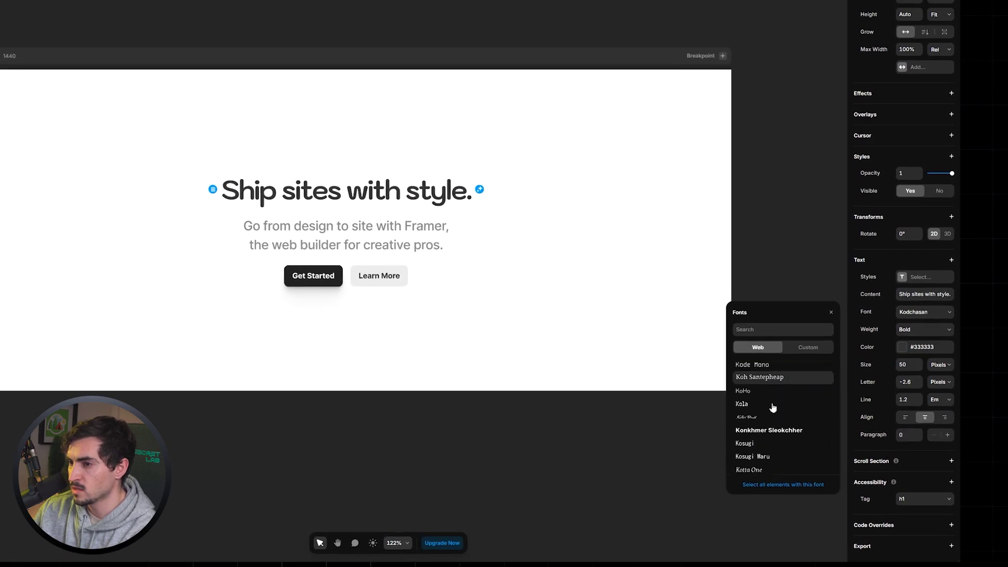
left_click(782, 409)
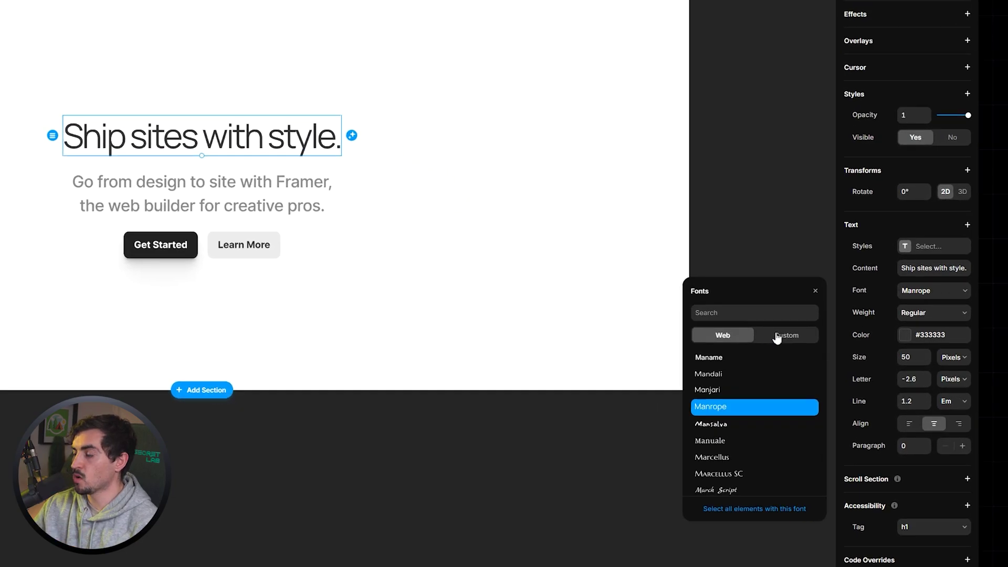
Set the heading in Manrope Bold with -1.2 pixels of letter spacing and left text alignment.
left_click(777, 333)
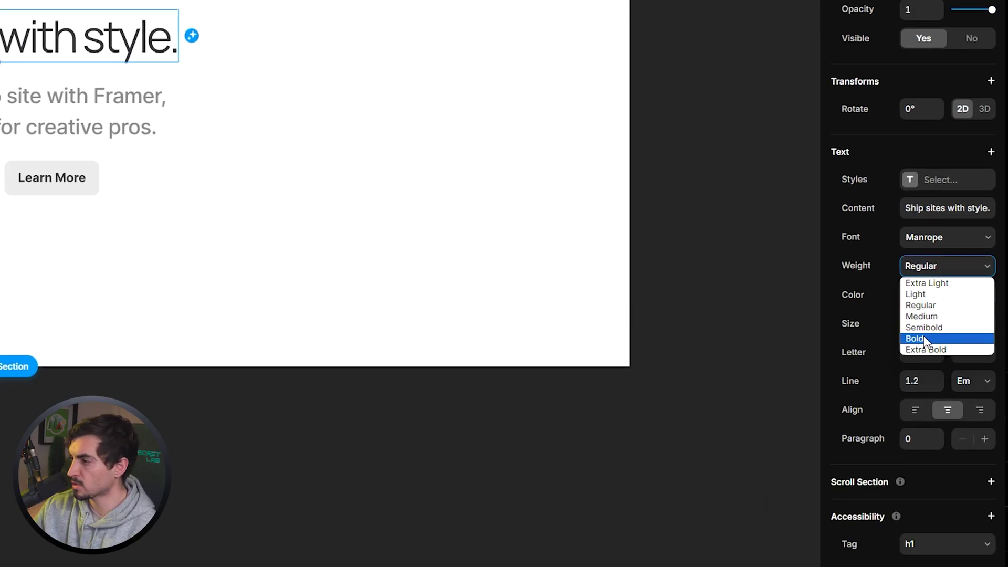
left_click(925, 337)
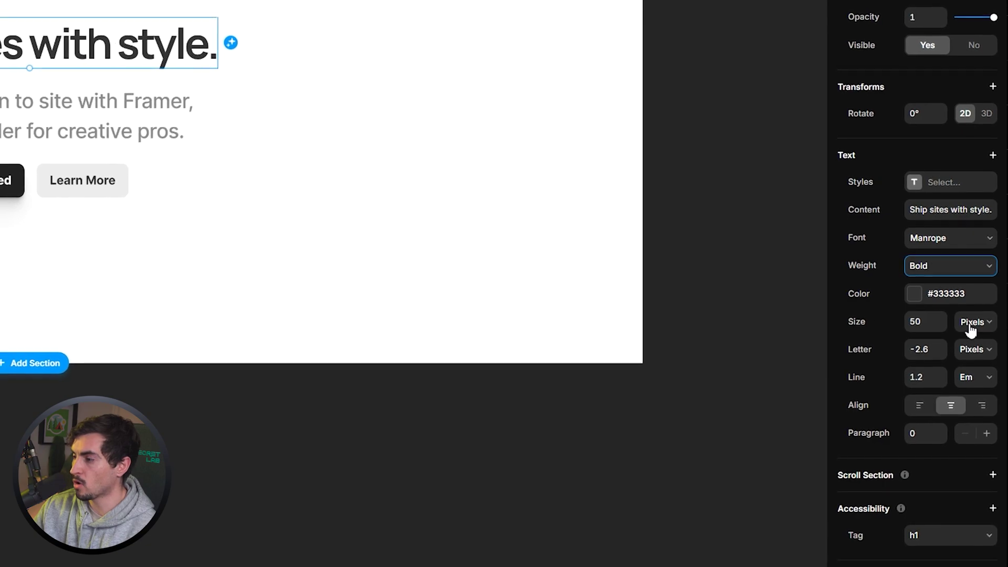
left_click(922, 352)
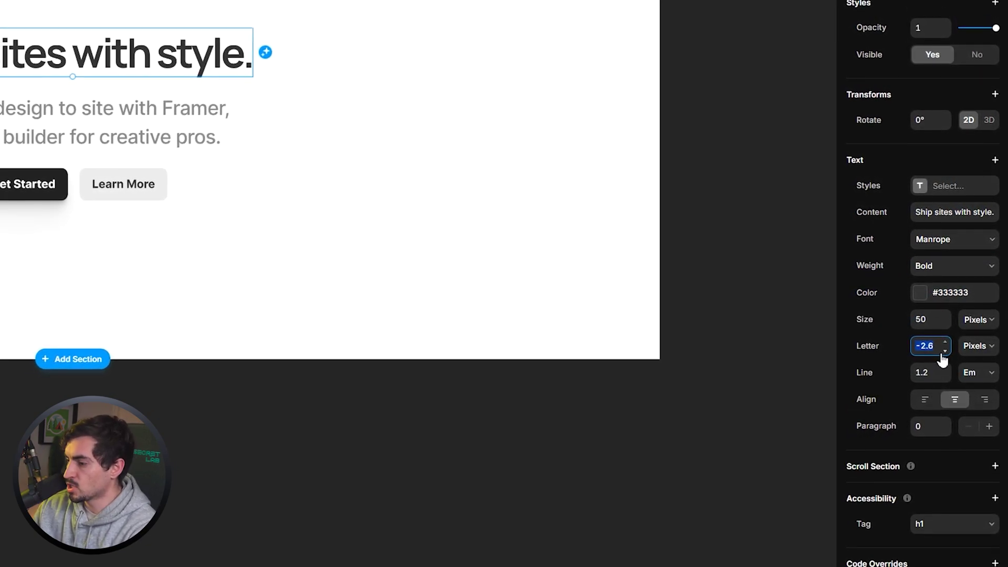
type("3")
key("ctrl+z")
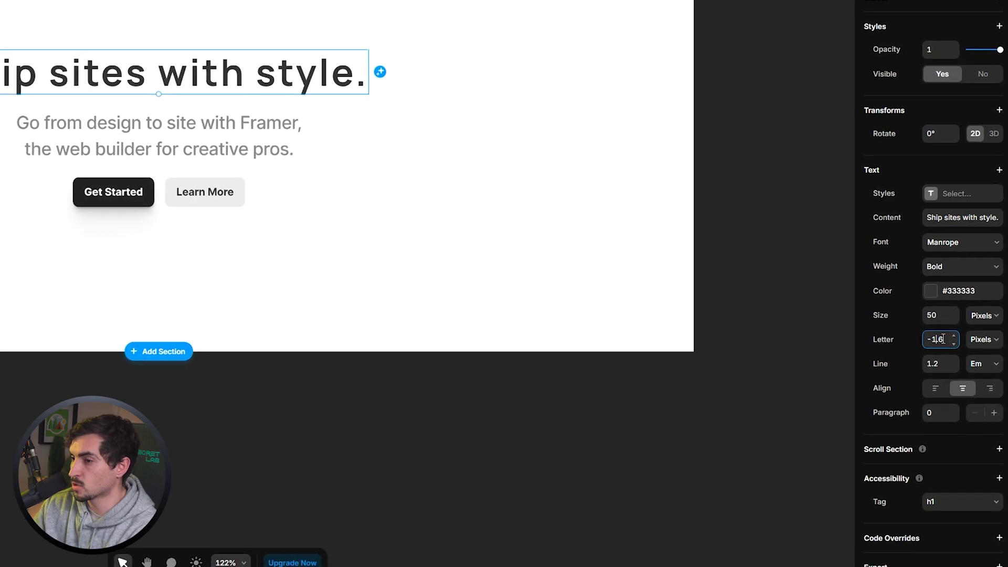
key("Up")
key("Up")
key("Up")
key("Up")
key("Up")
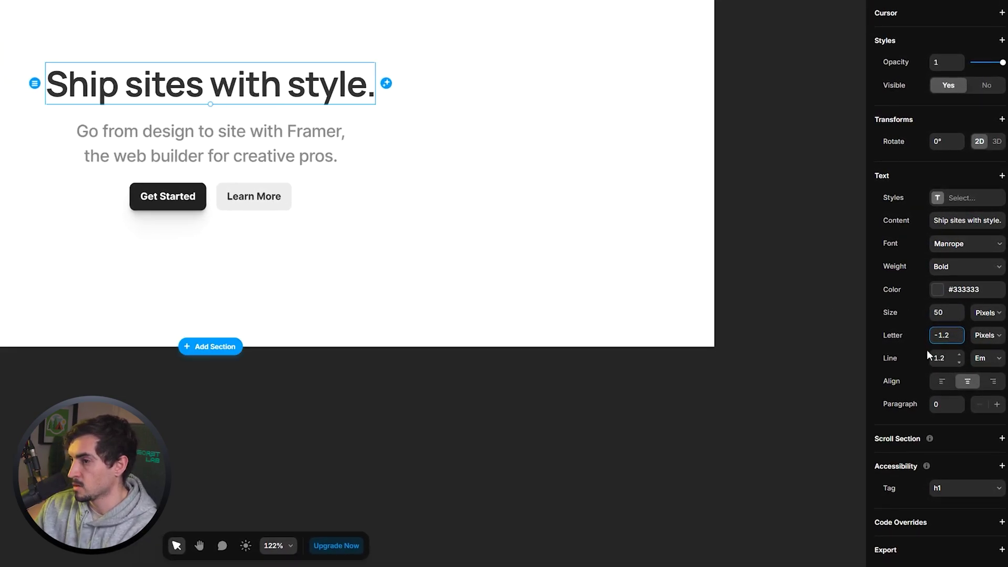
left_click(942, 382)
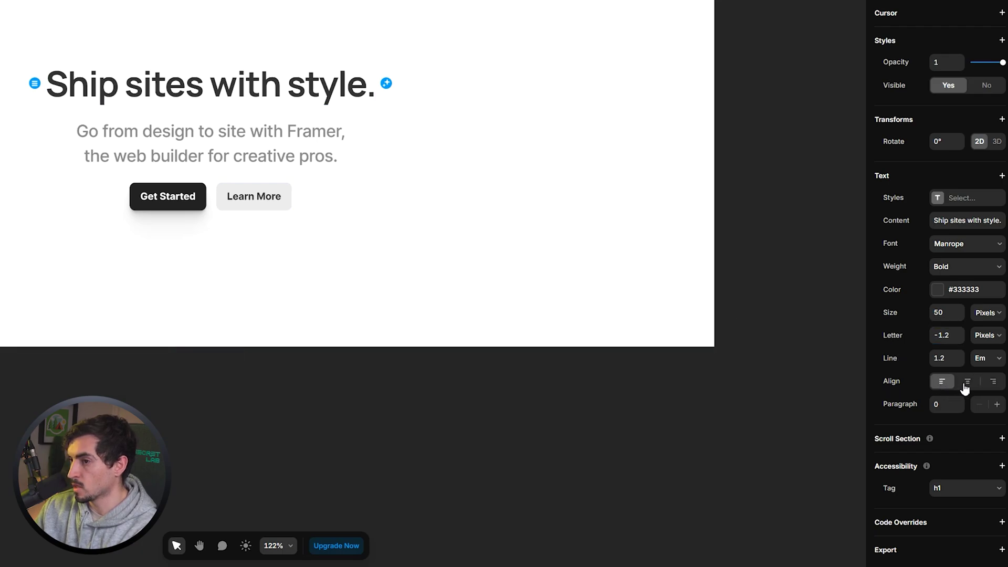
Widen the subtitle's text box until it is slightly narrower than the heading above, and review its text properties.
left_click(264, 127)
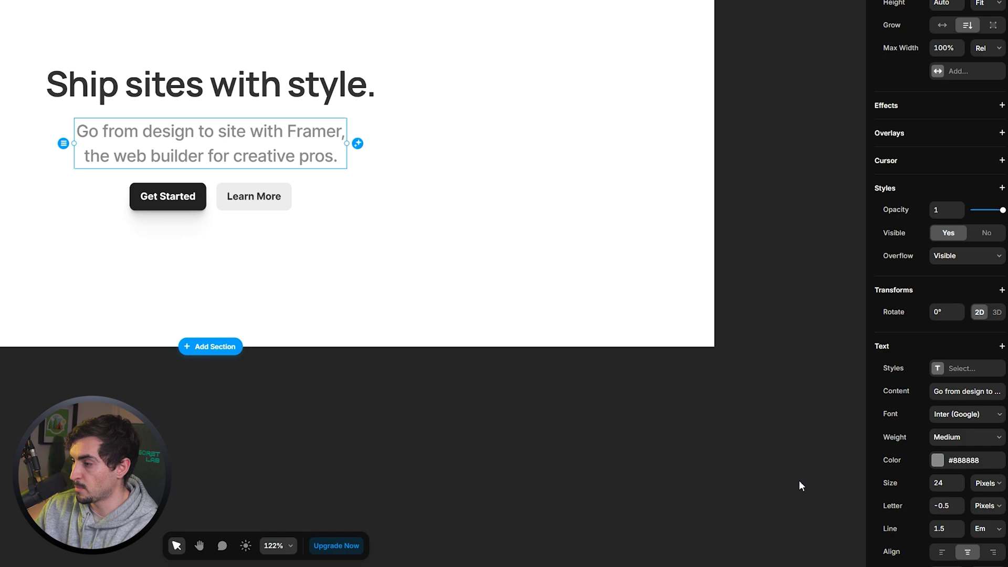
scroll(968, 423, "down", 1)
left_click_drag(347, 143, 389, 147)
scroll(943, 438, "down", 1)
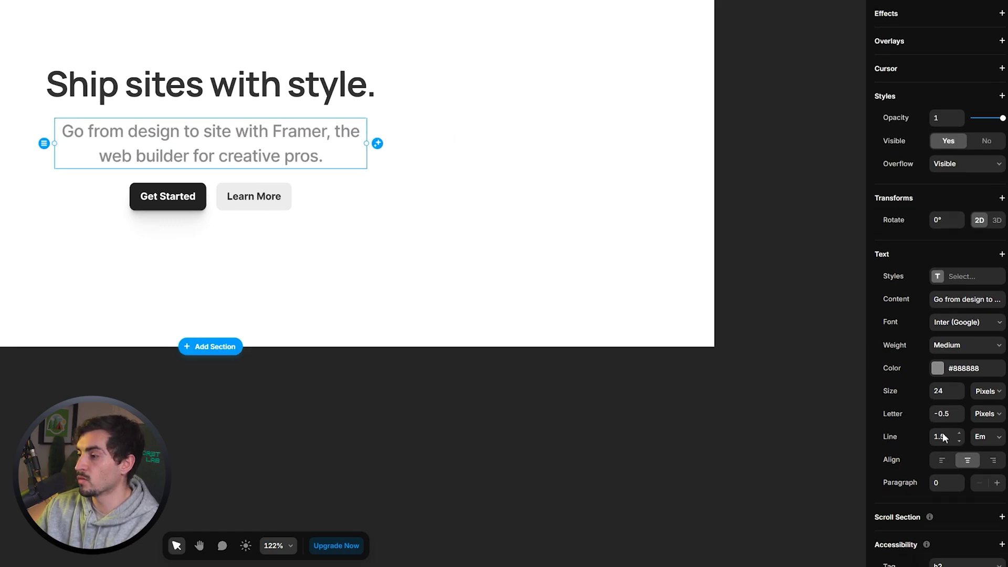
scroll(950, 105, "up", 3)
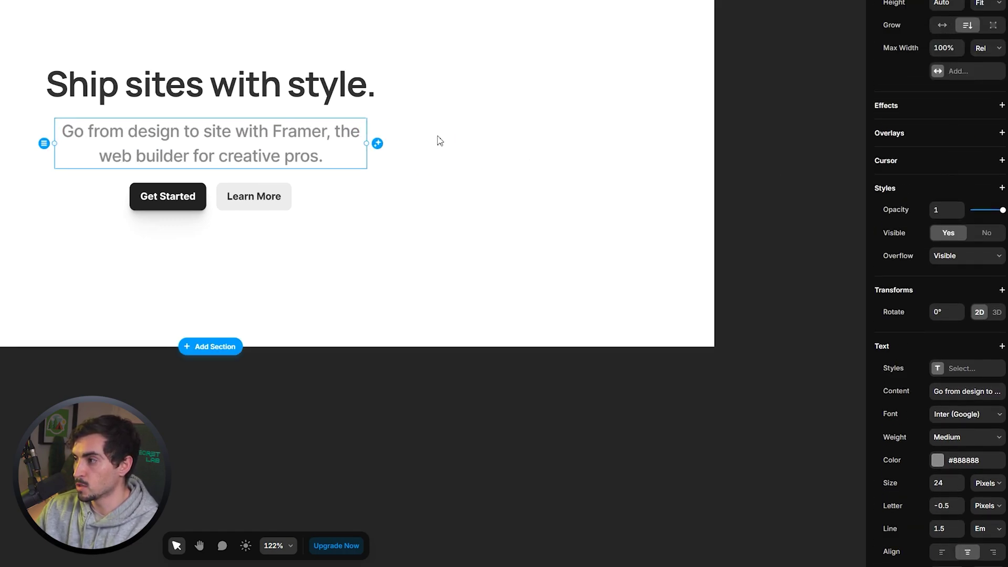
Examine the header's layer structure, expanding the stack and both buttons to see their nested text.
left_click(377, 182)
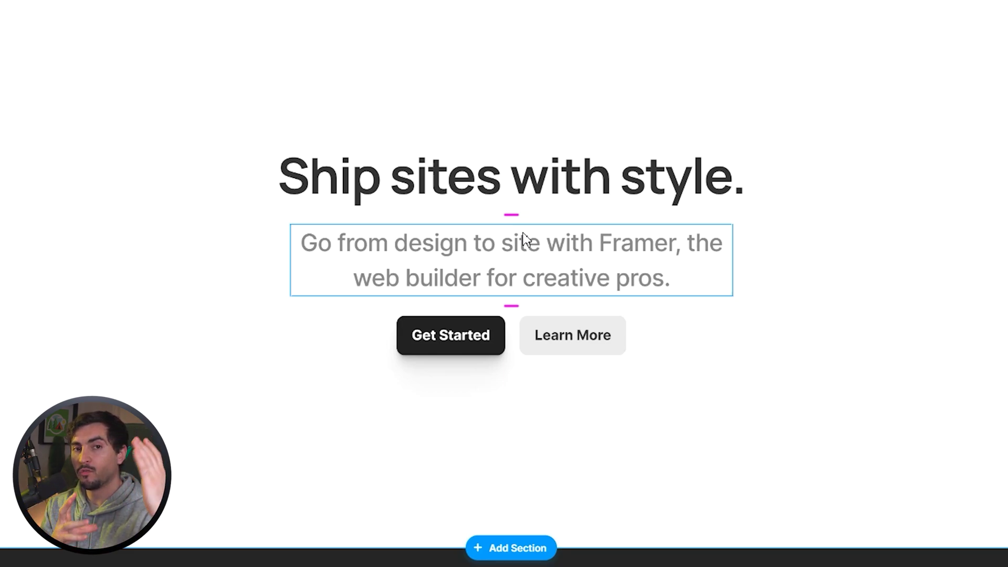
left_click(399, 261)
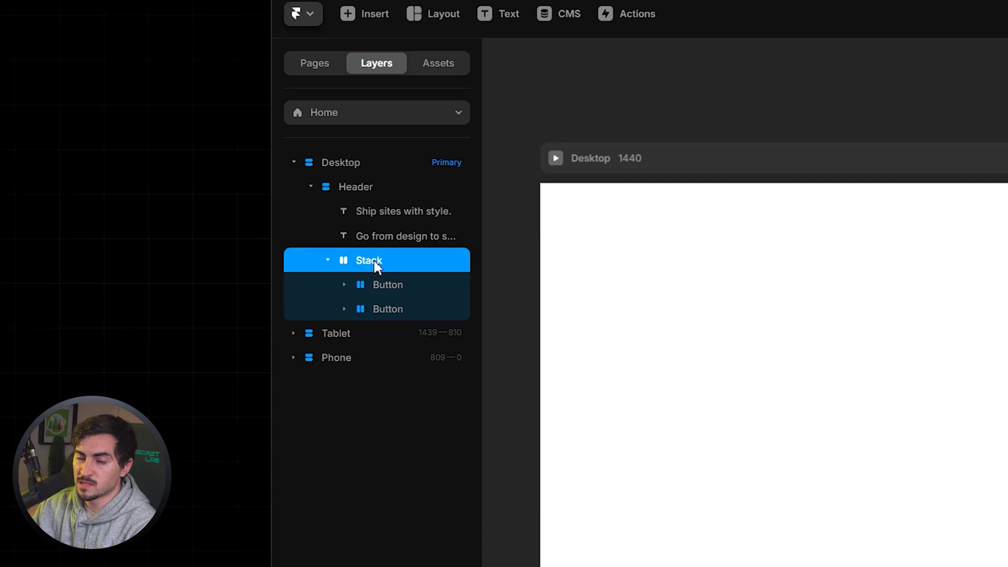
left_click(394, 286)
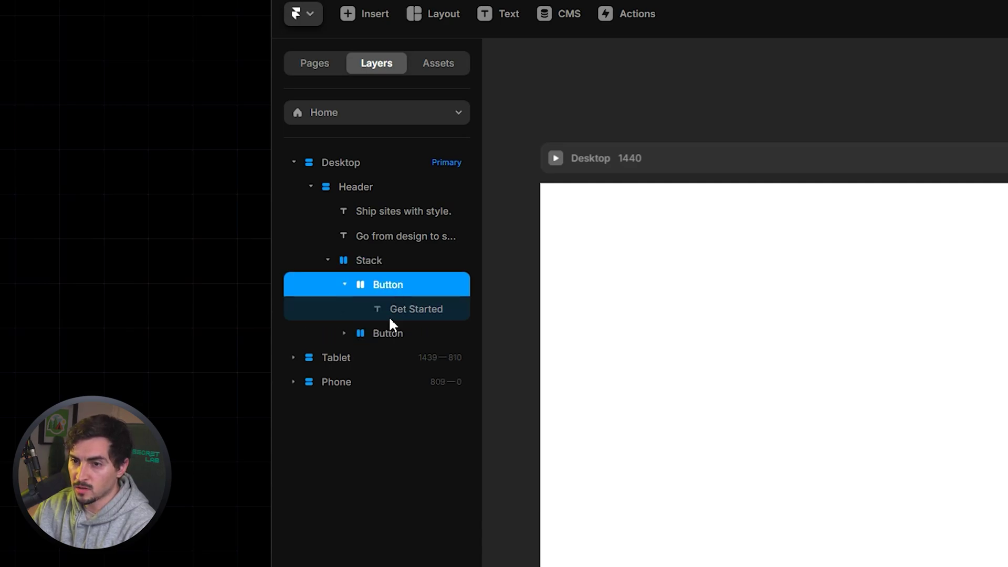
left_click(389, 332)
left_click(362, 185)
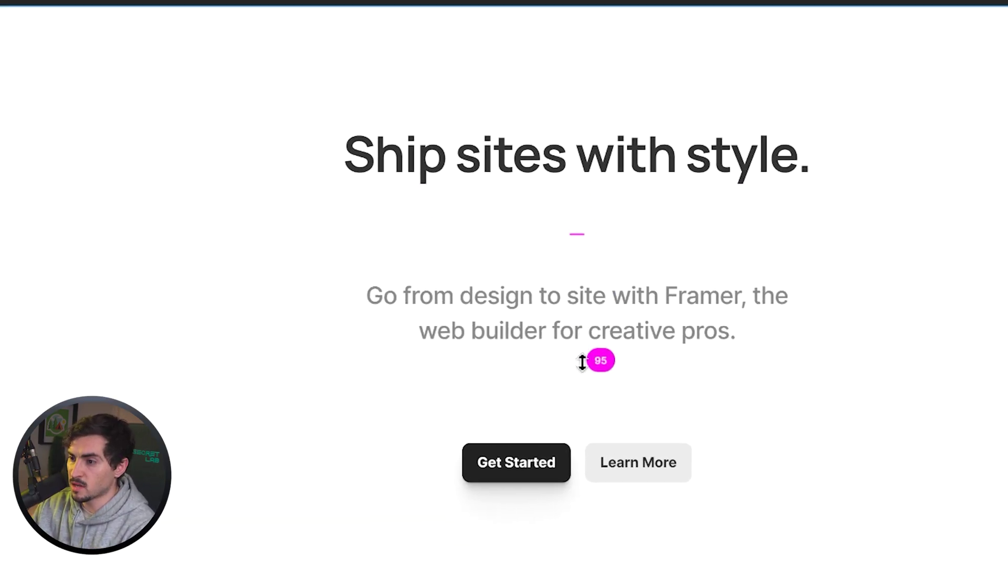
Adjust the spacing between the header's stacked elements to a gap of 24.
left_click_drag(580, 360, 553, 257)
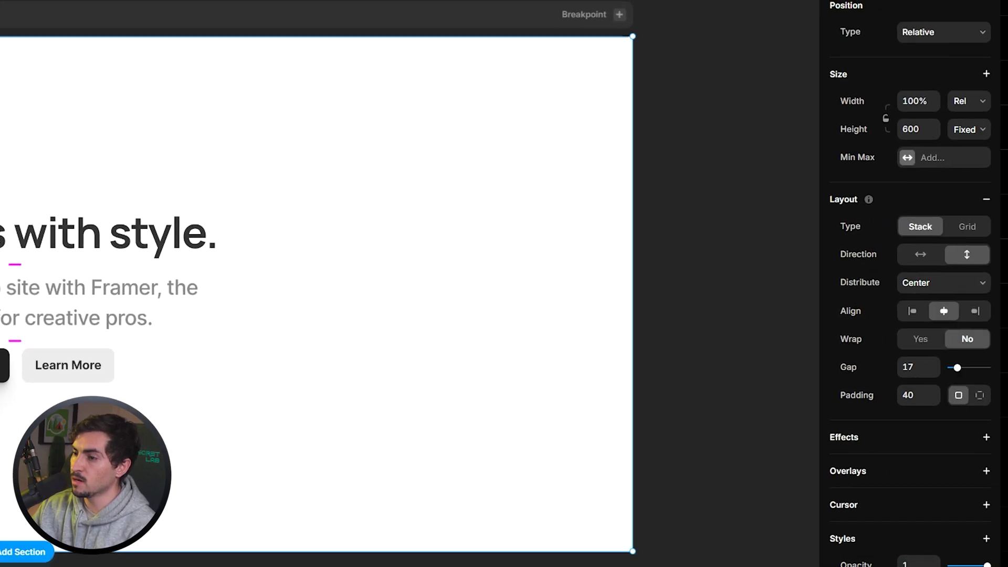
mouse_move(17, 267)
left_mouse_down()
mouse_move(22, 253)
mouse_move(17, 286)
mouse_move(13, 271)
left_mouse_up()
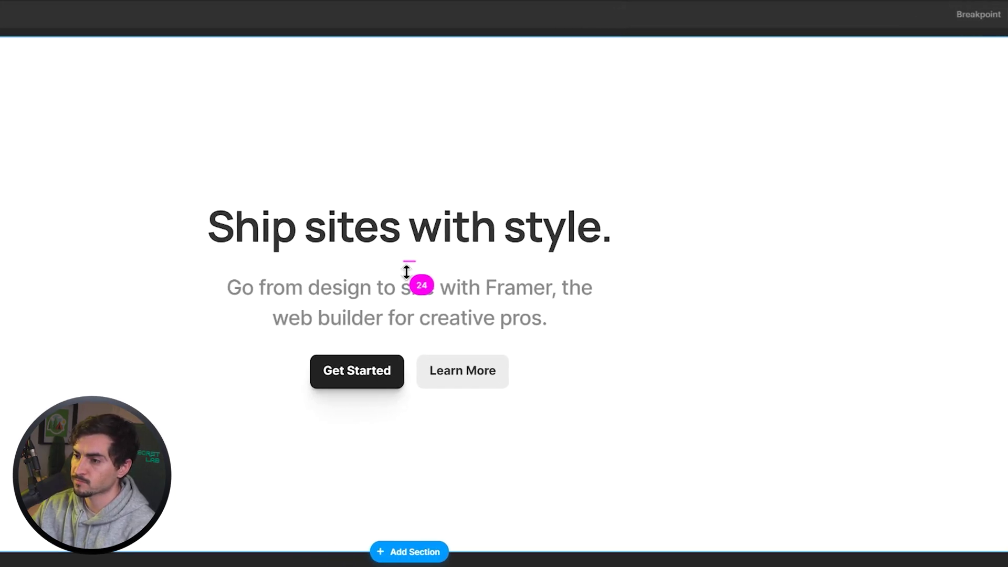
left_click_drag(407, 272, 406, 272)
Add the ready-made four-card grid section with Plugins, Powerful Effects, Design & Layout and Navigation below the header.
left_click(473, 402)
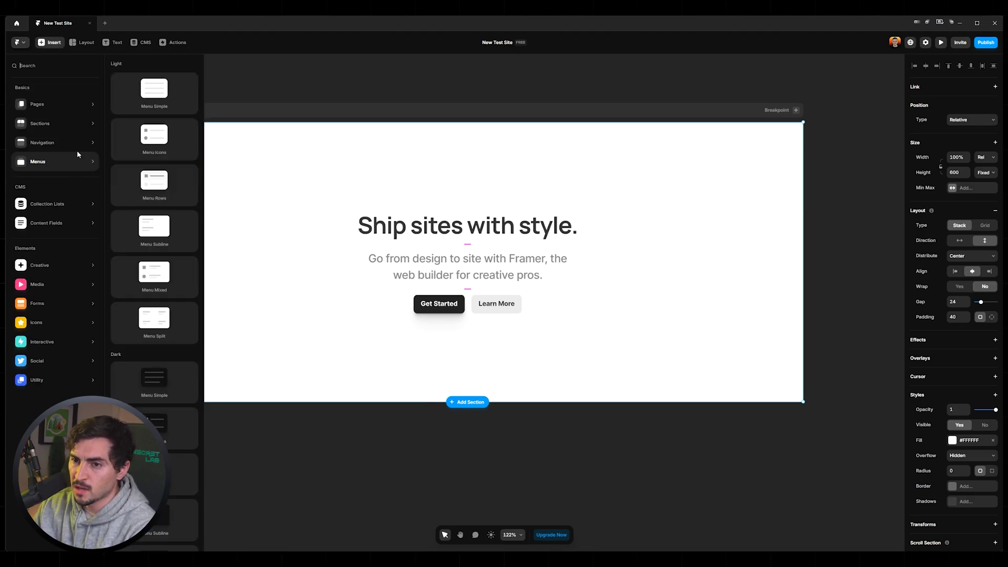
mouse_move(73, 142)
mouse_move(53, 121)
scroll(185, 324, "down", 5)
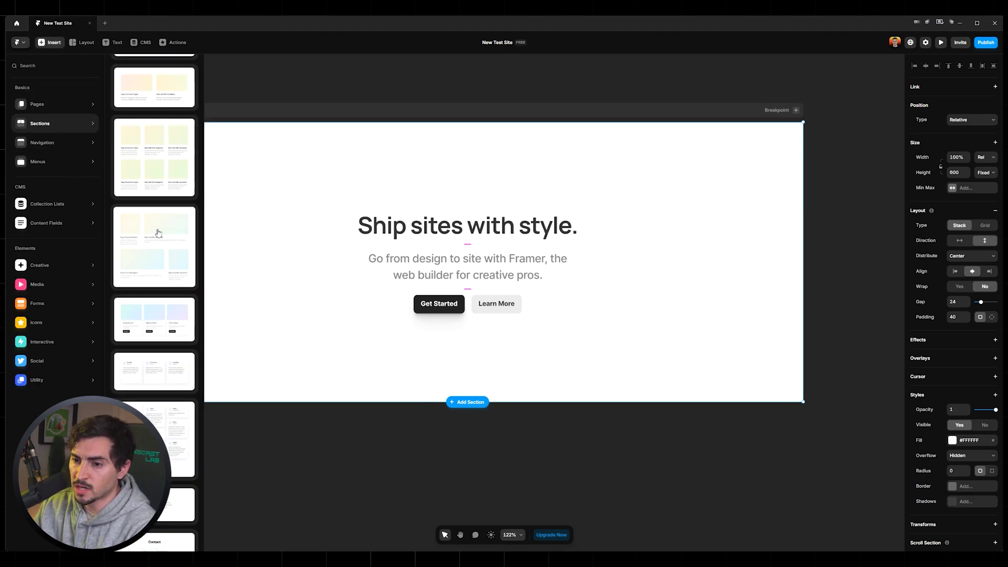
scroll(185, 357, "down", 3)
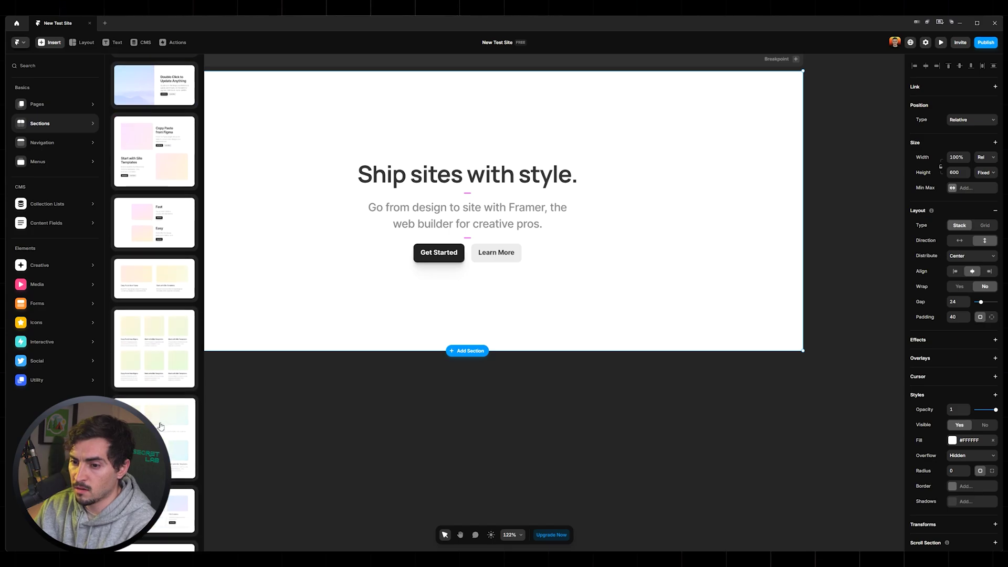
left_click(183, 421)
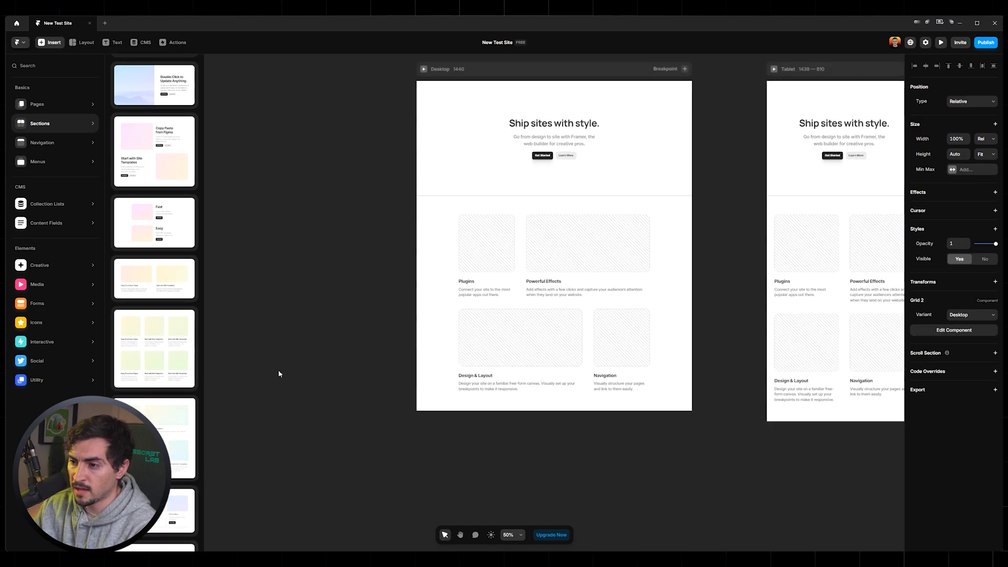
Make the Desktop header section's #FFFFFF fill fully transparent at 0% opacity.
left_click_drag(719, 226, 608, 241)
scroll(608, 241, "up", 2)
left_click(73, 112)
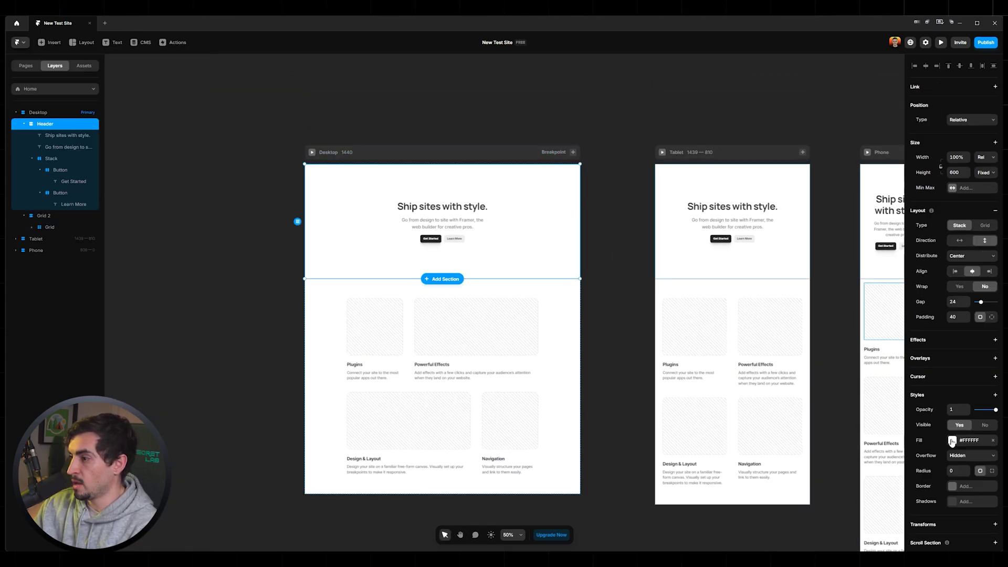
left_click(953, 440)
mouse_move(835, 432)
left_mouse_down()
mouse_move(805, 468)
mouse_move(794, 418)
left_mouse_up()
left_click_drag(863, 479, 783, 482)
Recolor the "Ship sites with style." heading to white, #FFFFFF.
scroll(466, 198, "up", 3)
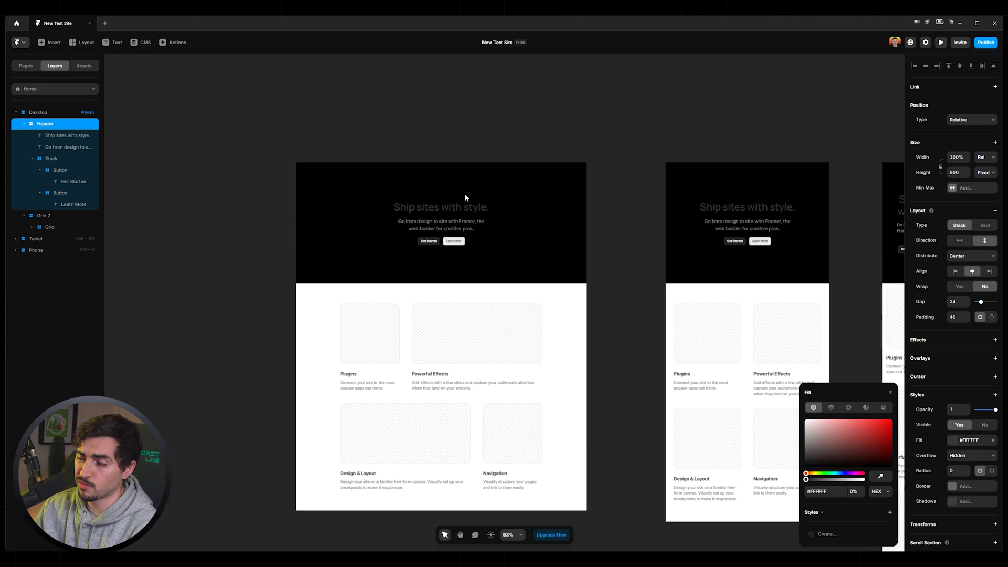
scroll(432, 212, "up", 2)
left_click(433, 210)
scroll(432, 210, "up", 2)
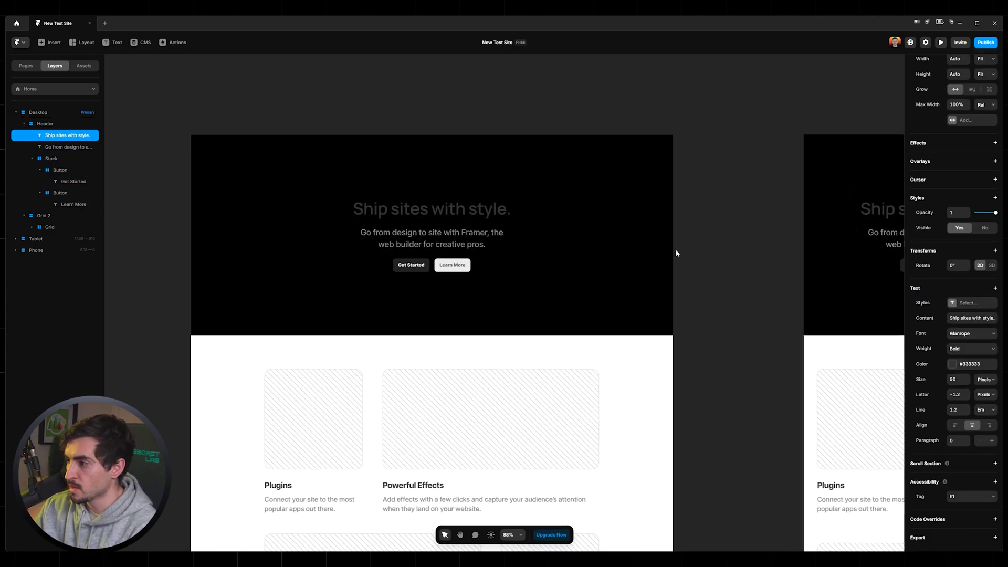
left_click(951, 365)
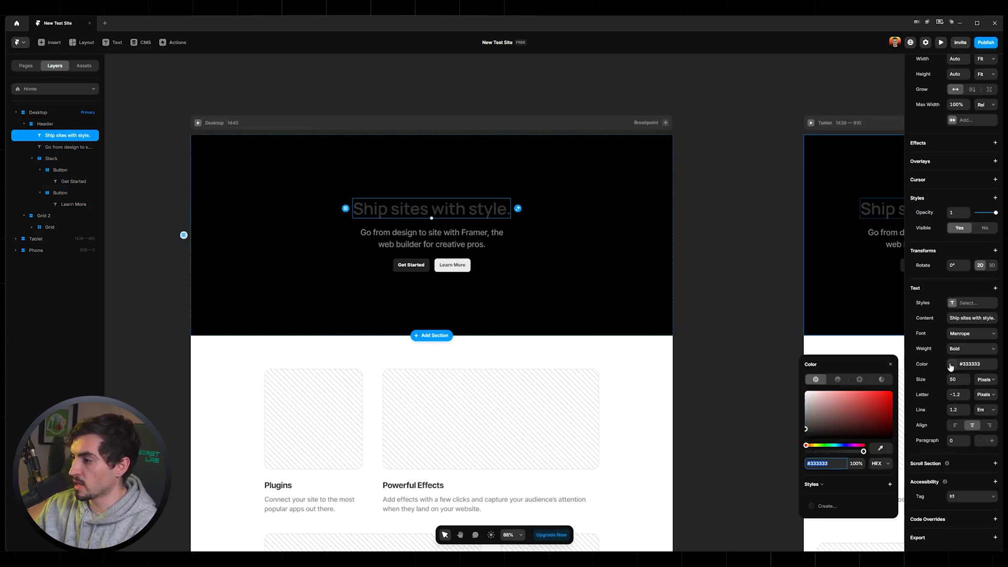
left_click_drag(816, 398, 801, 388)
left_click(506, 252)
Try red and pink tones on the header's subtitle, and settle on the muted teal-grey #81A4A6.
scroll(402, 228, "up", 1)
left_click(487, 208)
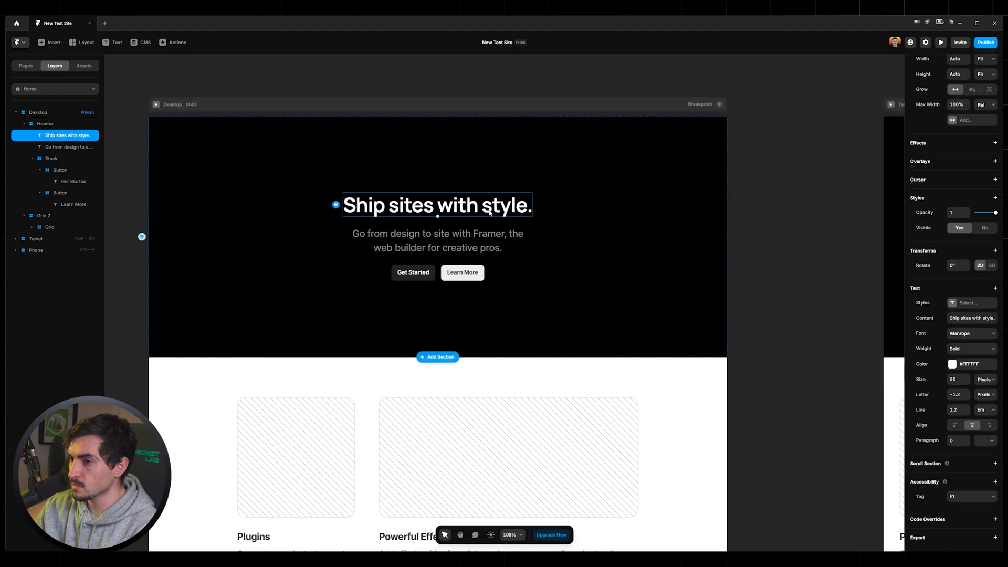
double_click(458, 242)
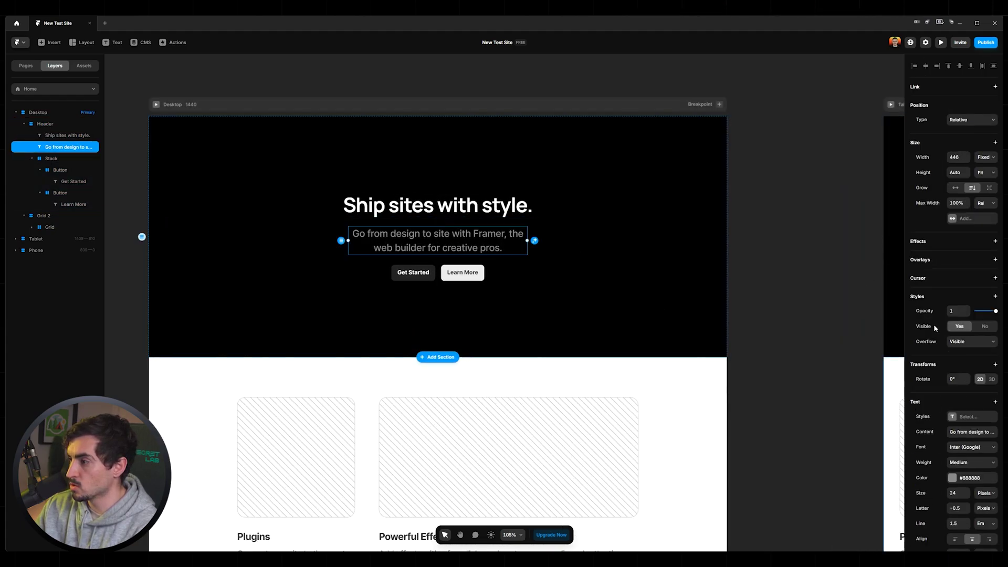
left_click(952, 478)
left_click(878, 419)
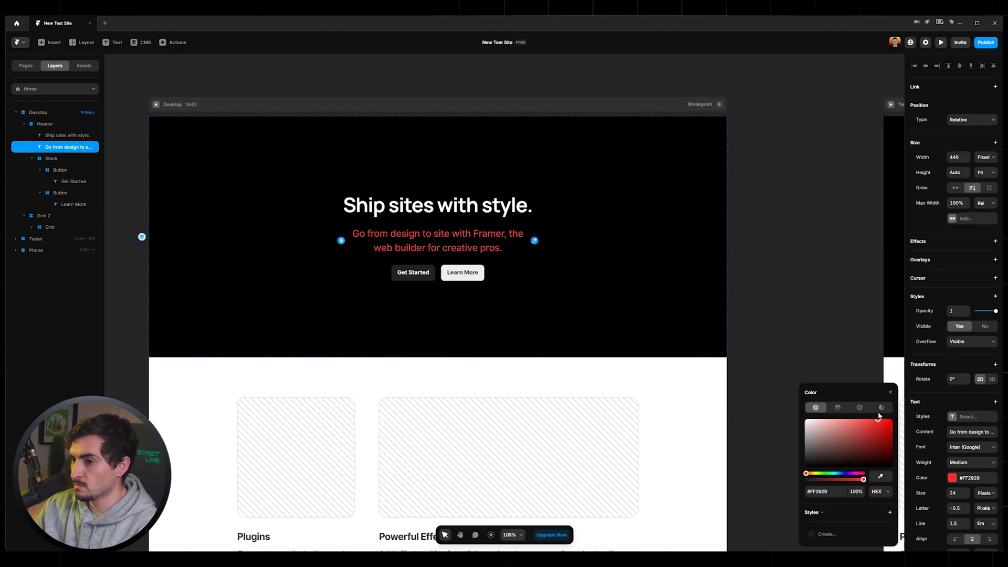
left_click(827, 439)
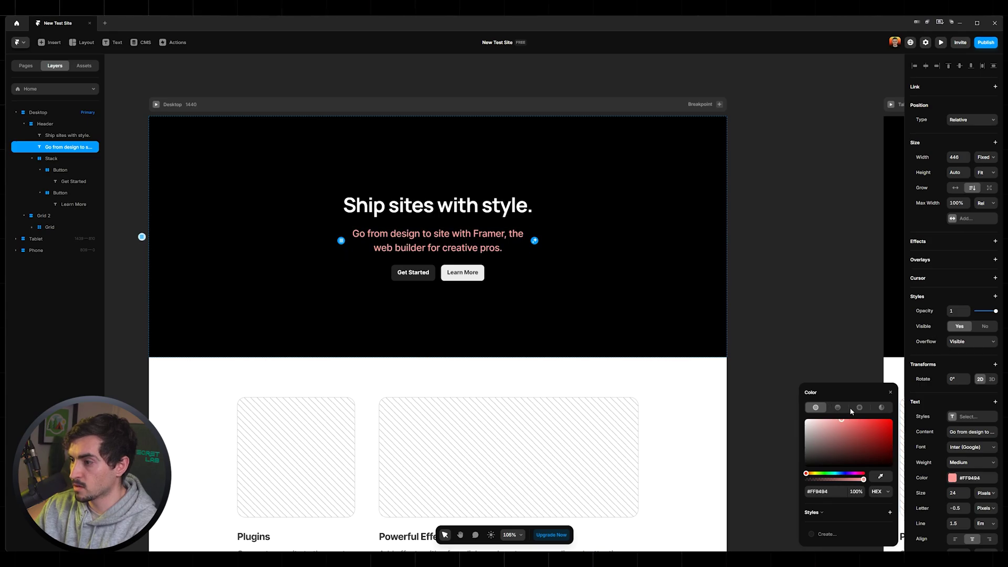
left_click(834, 473)
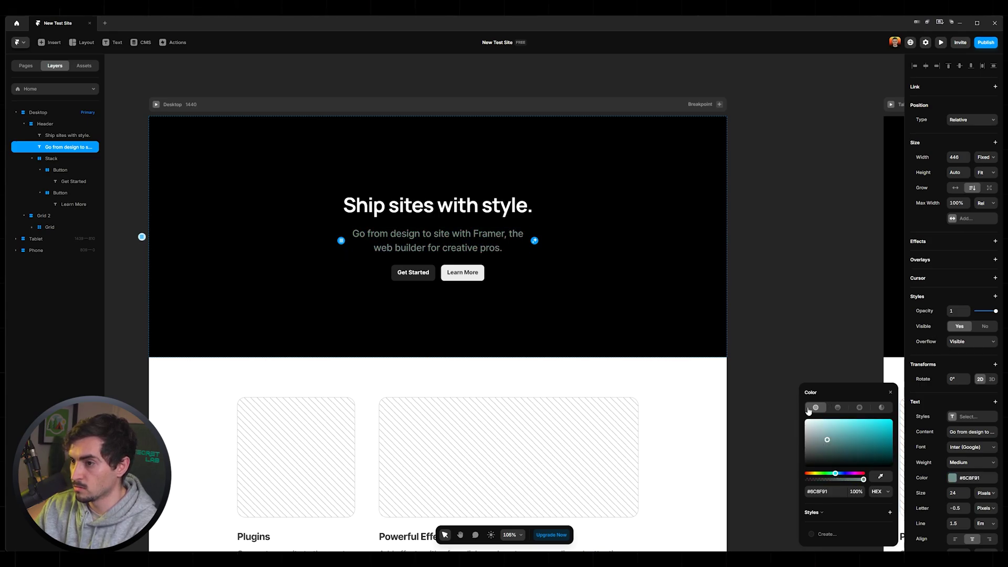
left_click_drag(815, 420, 825, 437)
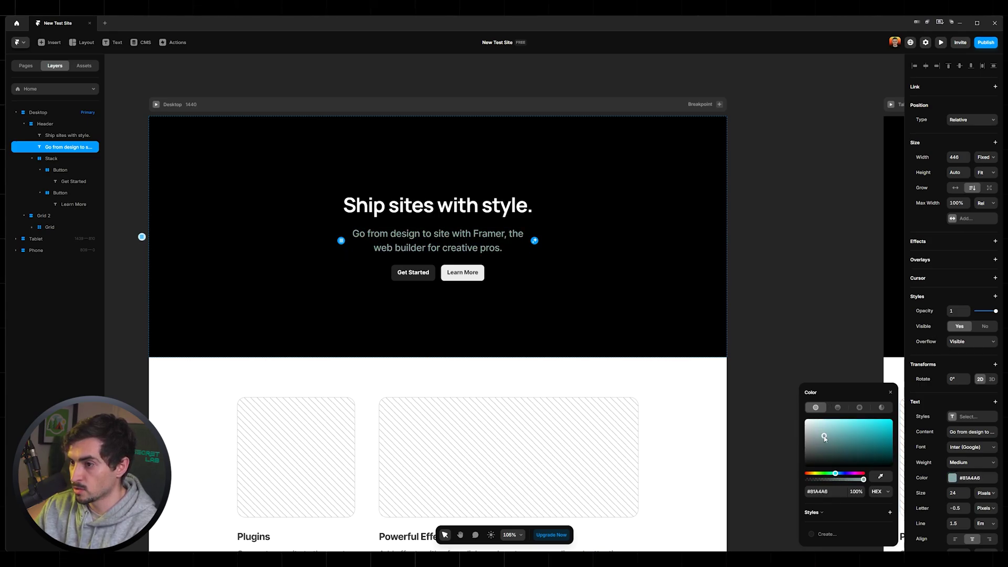
left_click(803, 312)
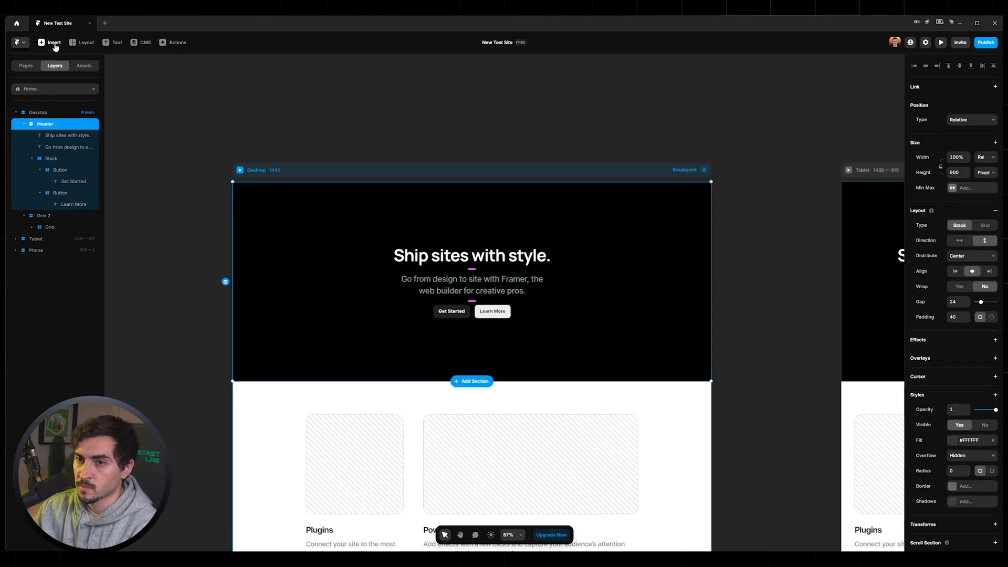
Insert the simple dark navigation bar with logo and links above the header on the Desktop breakpoint.
left_click(54, 45)
mouse_move(55, 149)
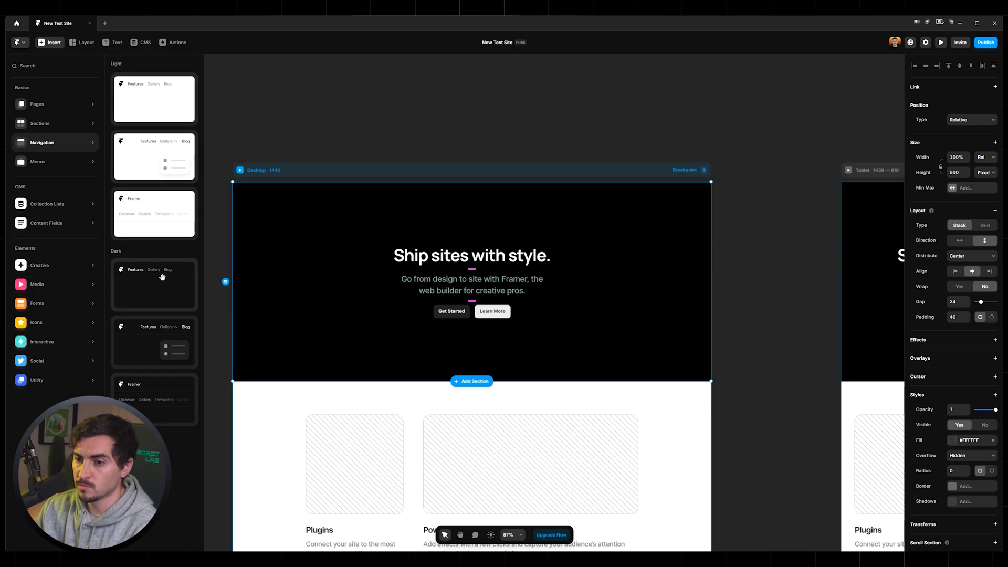
left_click_drag(147, 284, 376, 197)
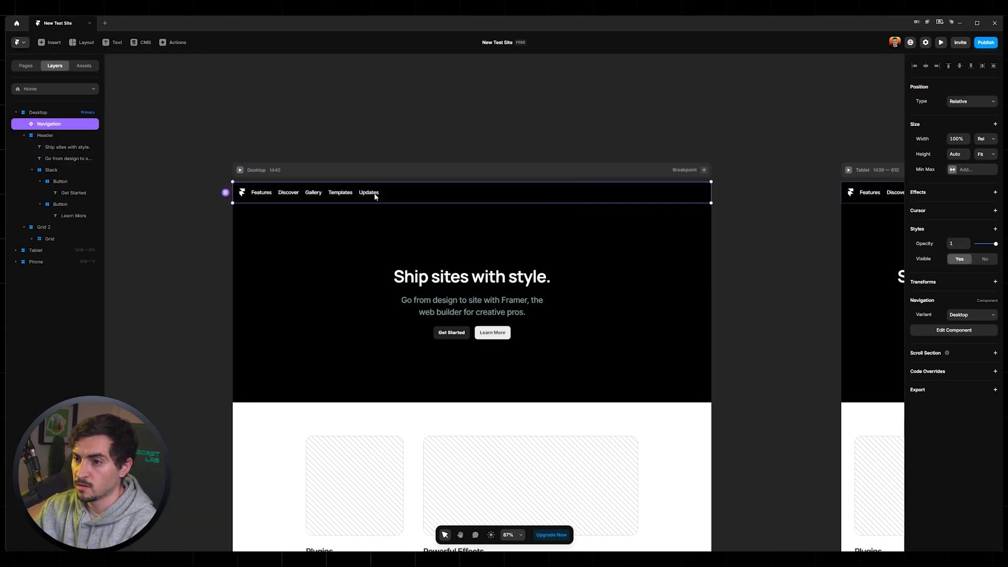
left_click(534, 109)
Look over the grid section and inspect the image placeholder above the Plugins text.
scroll(550, 201, "down", 4)
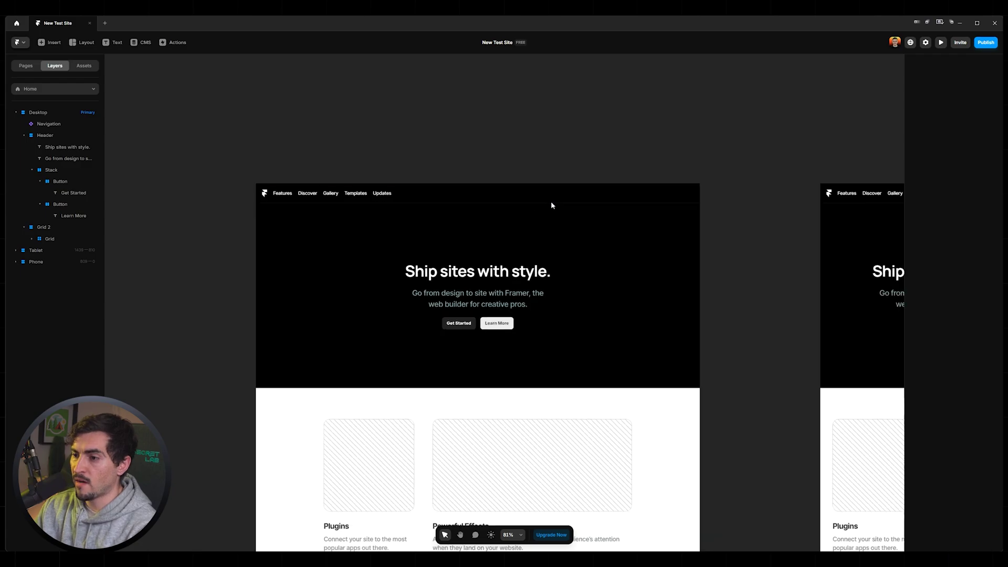
scroll(333, 293, "down", 3)
left_click(268, 278)
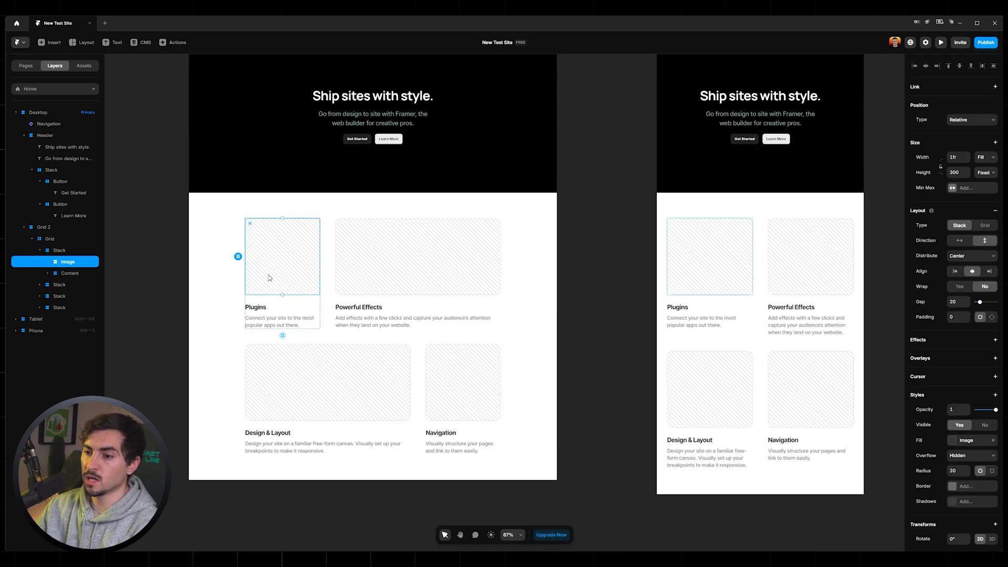
scroll(346, 133, "up", 3)
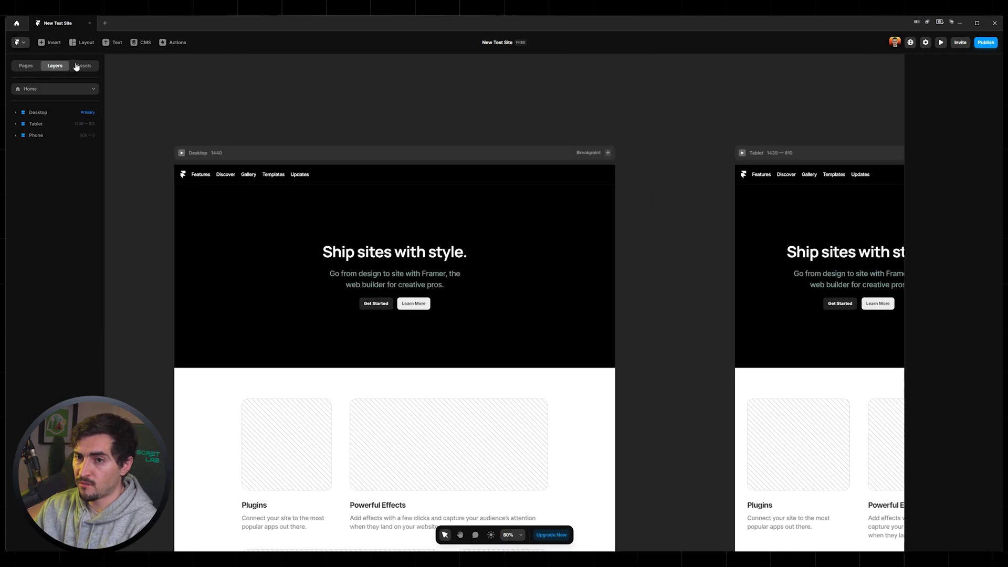
Show the project's assets, set the "Ship sites with style." heading's size to 70 pixels and review the optional text properties.
left_click(78, 66)
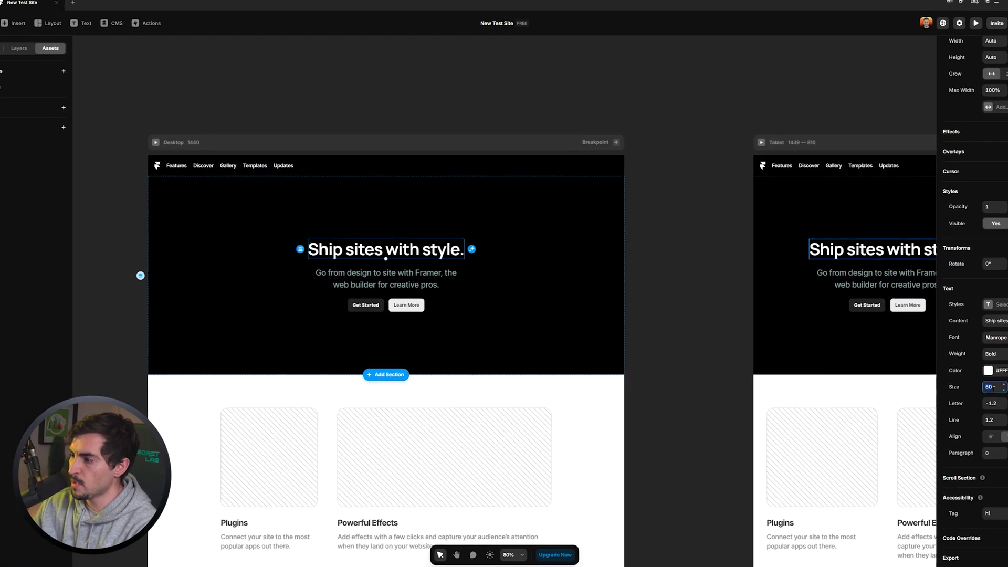
type("70")
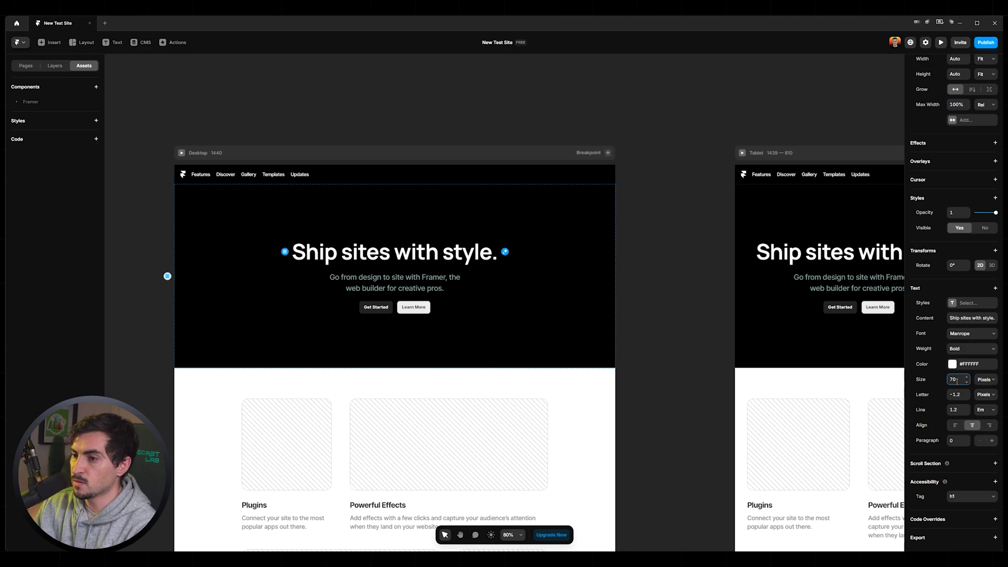
scroll(351, 252, "up", 2)
left_click(996, 289)
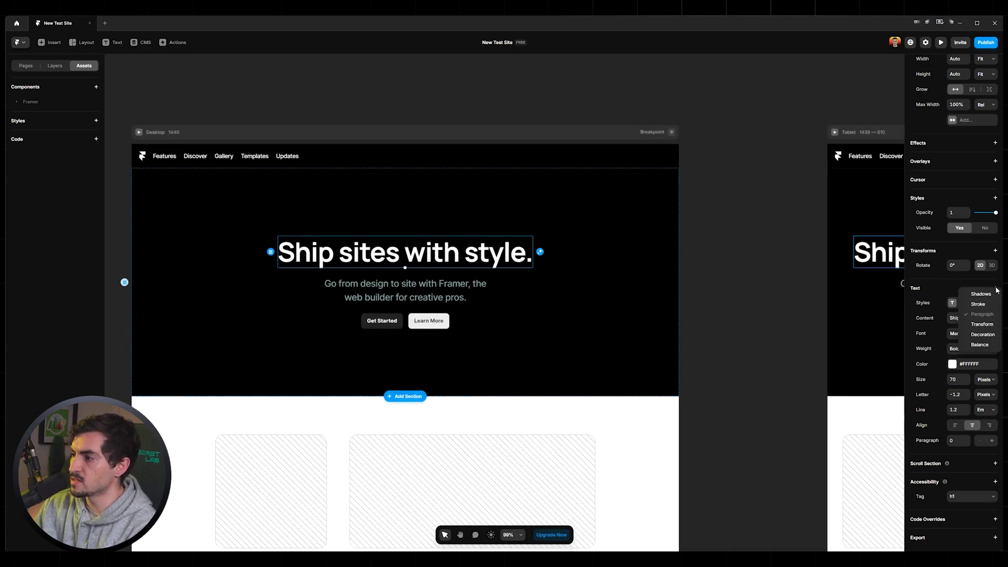
left_click(983, 287)
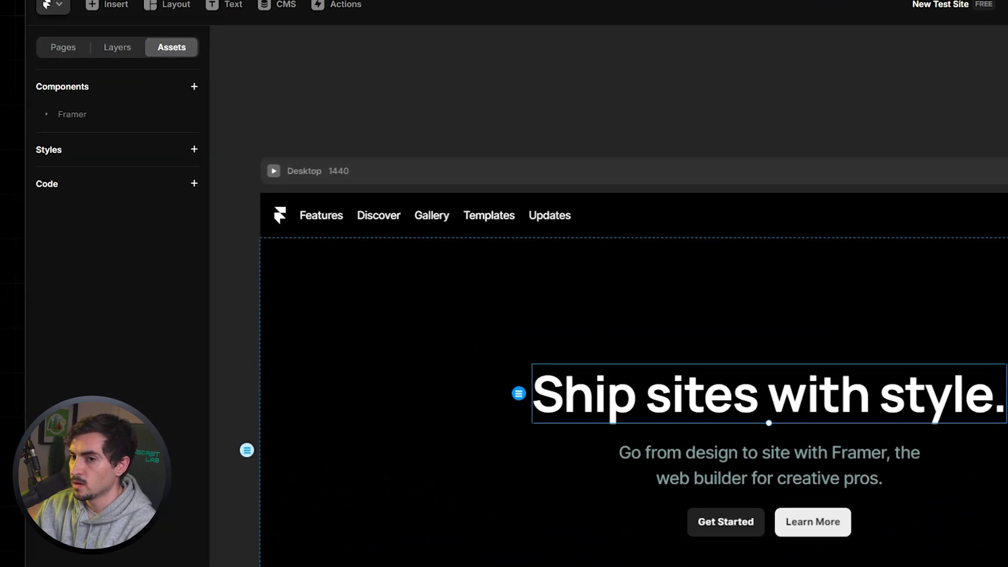
Create a Heading 1 text style in the project's assets.
left_click(296, 179)
mouse_move(353, 194)
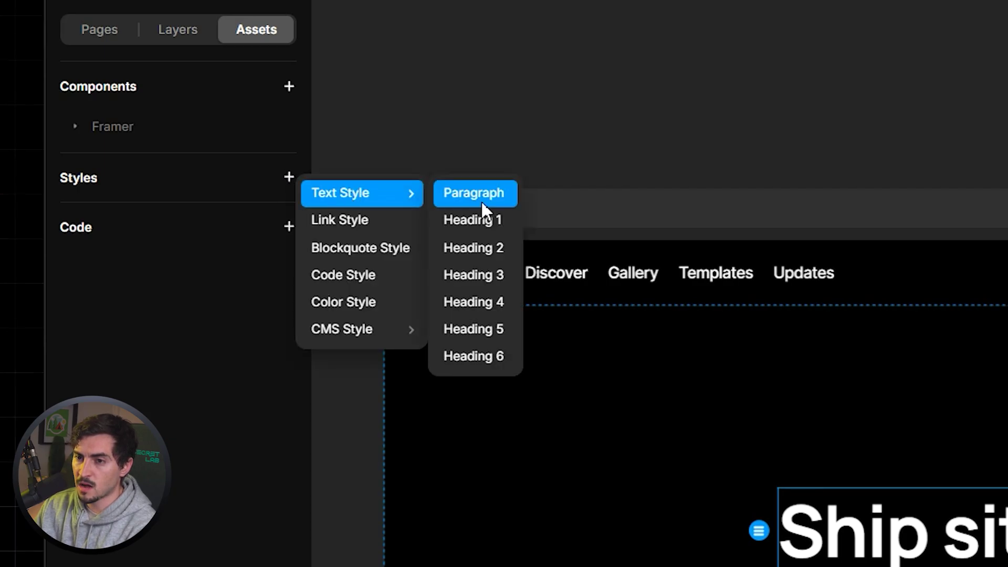
left_click(486, 220)
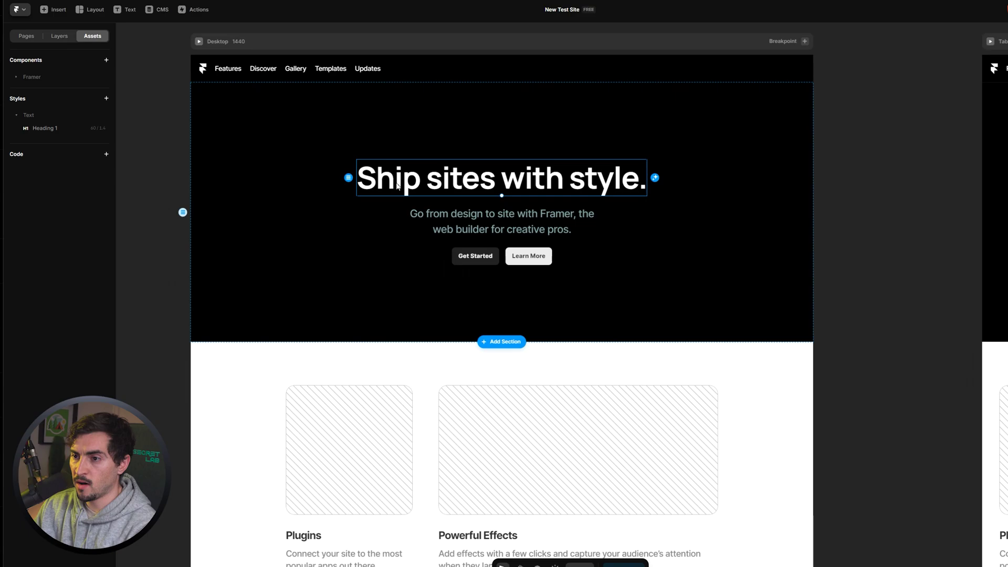
right_click(395, 182)
left_click(99, 114)
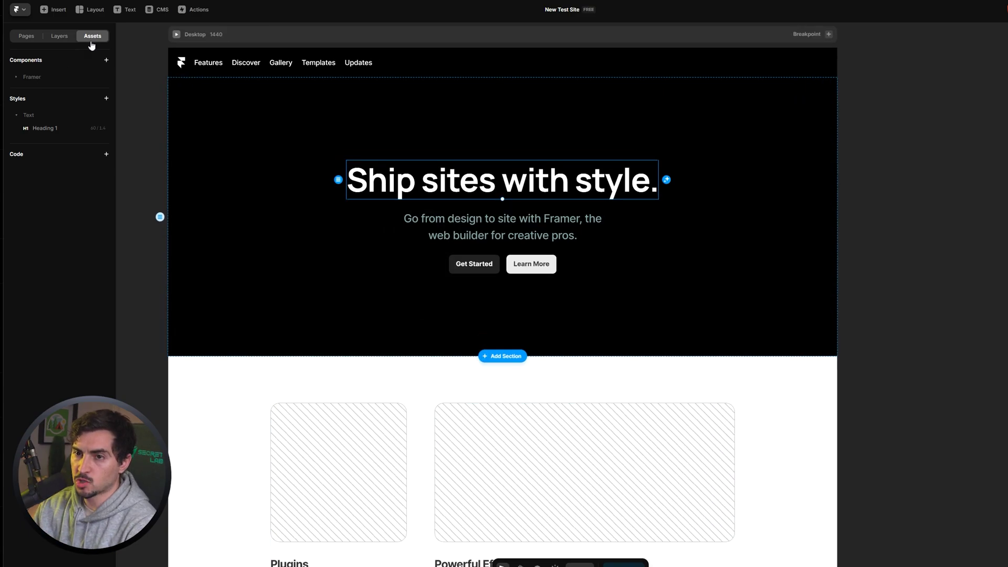
Change the Get Started button's fill to the bright blue #33C2FF.
double_click(486, 265)
scroll(488, 264, "up", 2)
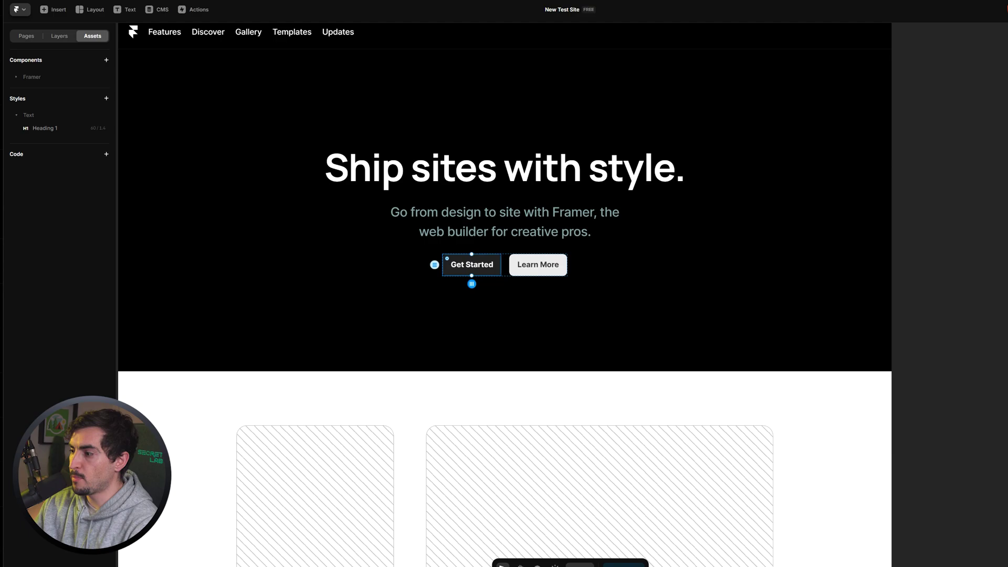
left_click(1007, 410)
left_click(944, 443)
left_click(949, 499)
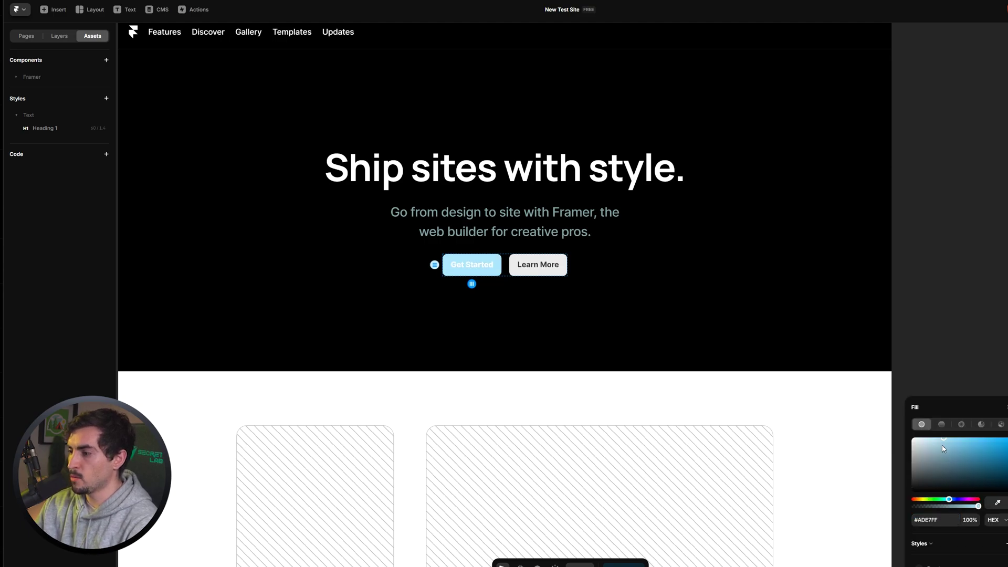
left_click_drag(943, 444, 992, 439)
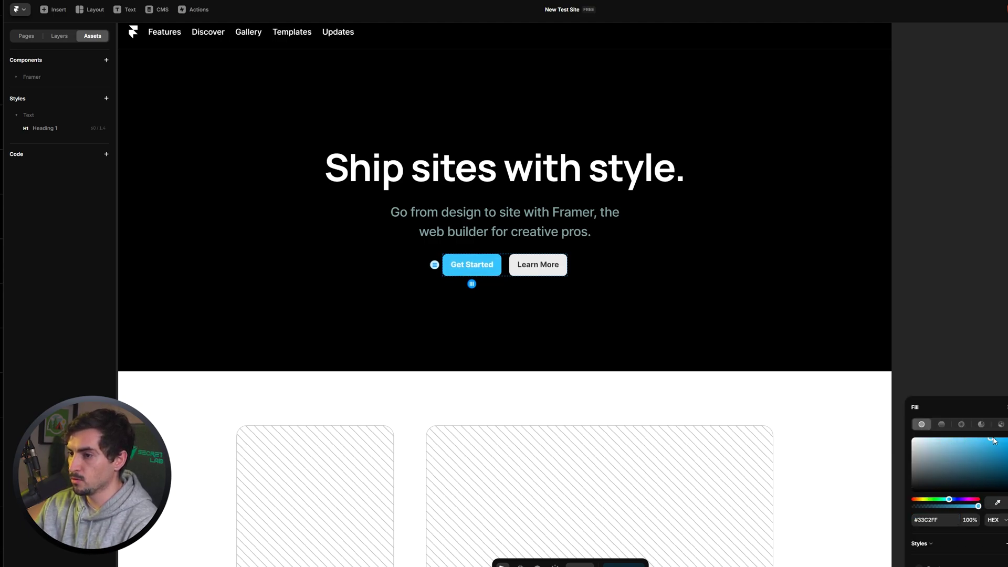
Create a component named Main Button Blue from the Get Started button.
scroll(488, 278, "up", 1)
right_click(481, 262)
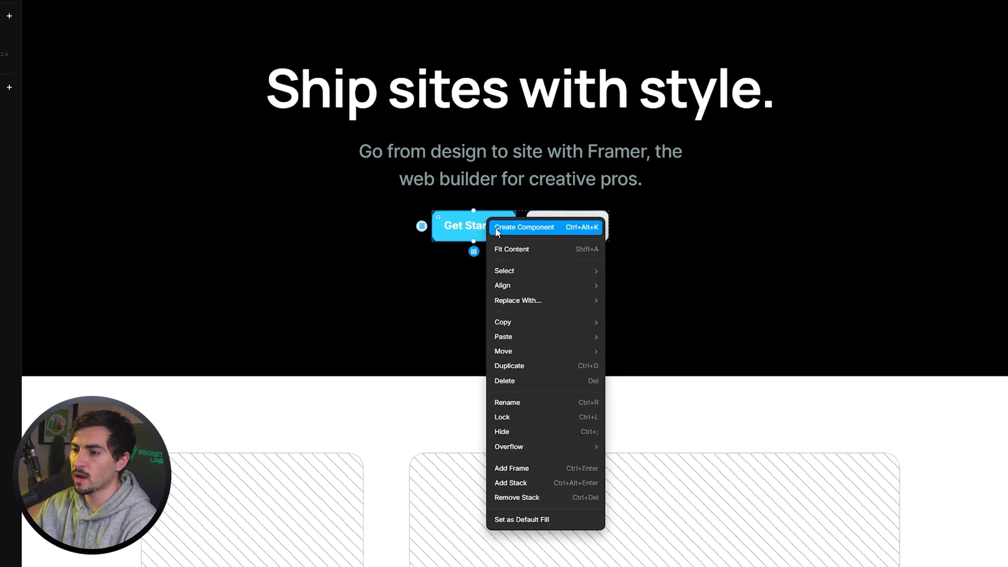
left_click(521, 173)
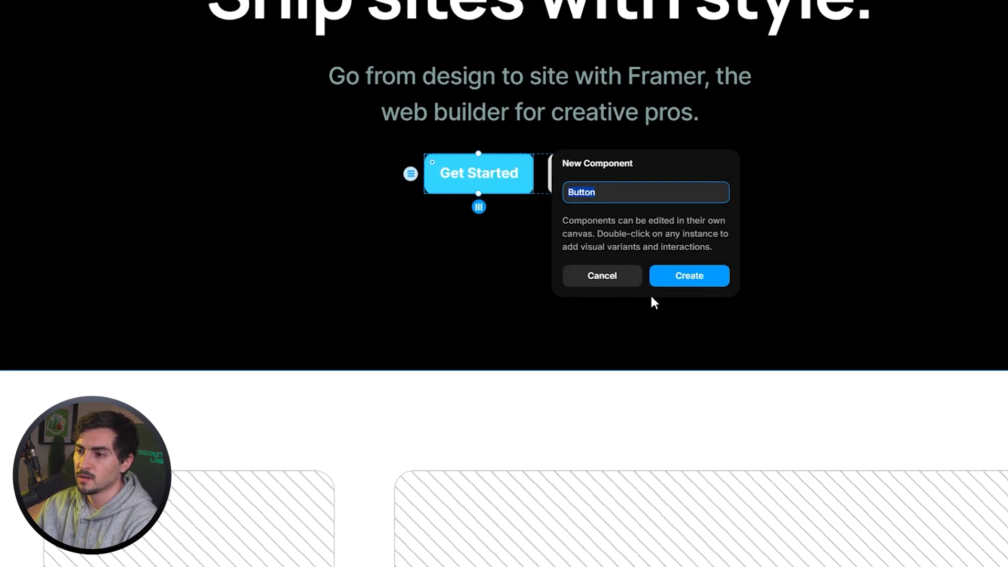
type("Main Button Blue")
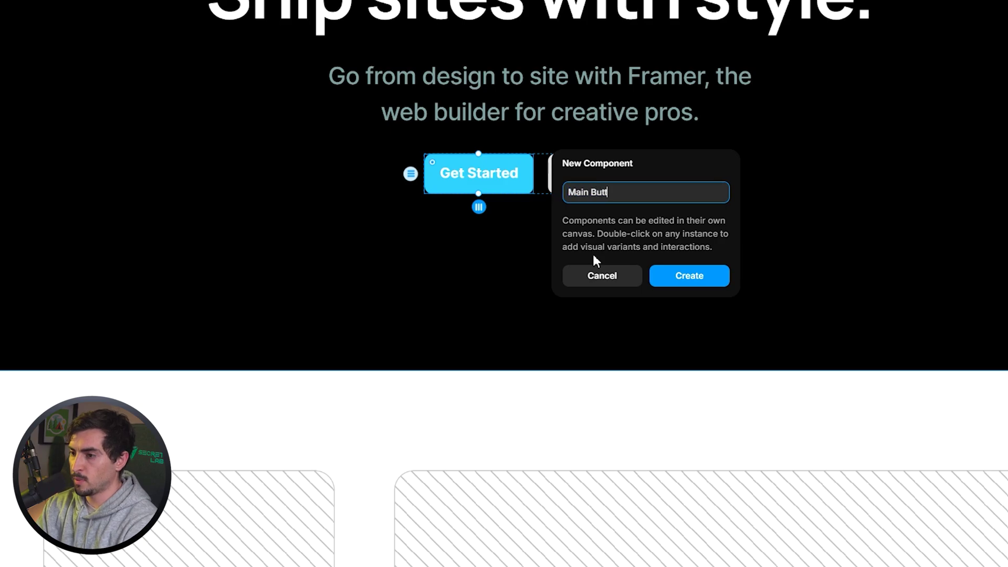
key("Return")
Look at the Main Button Blue component on its own canvas and return to the Home page.
scroll(628, 362, "up", 2)
left_click_drag(624, 404, 512, 225)
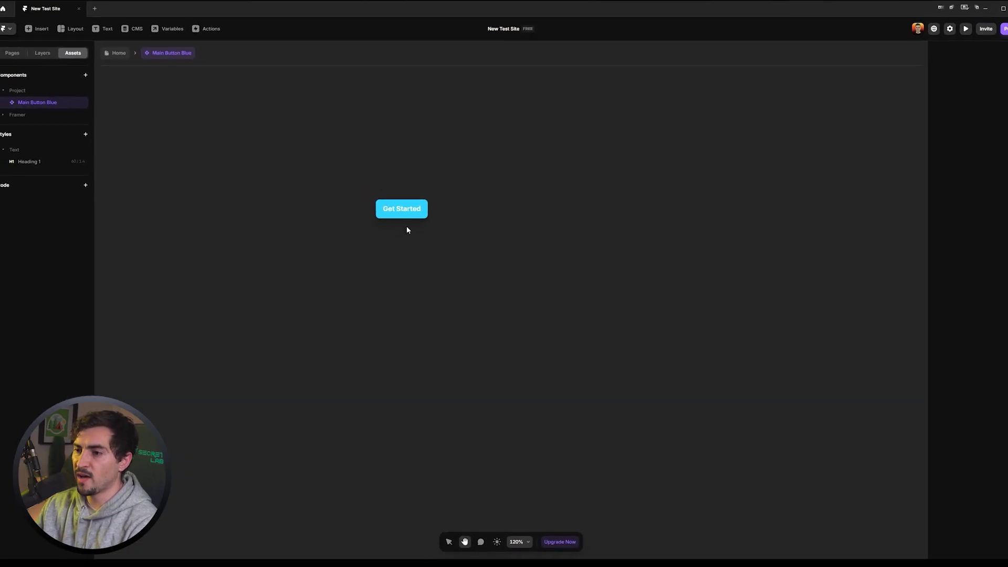
left_click(407, 188)
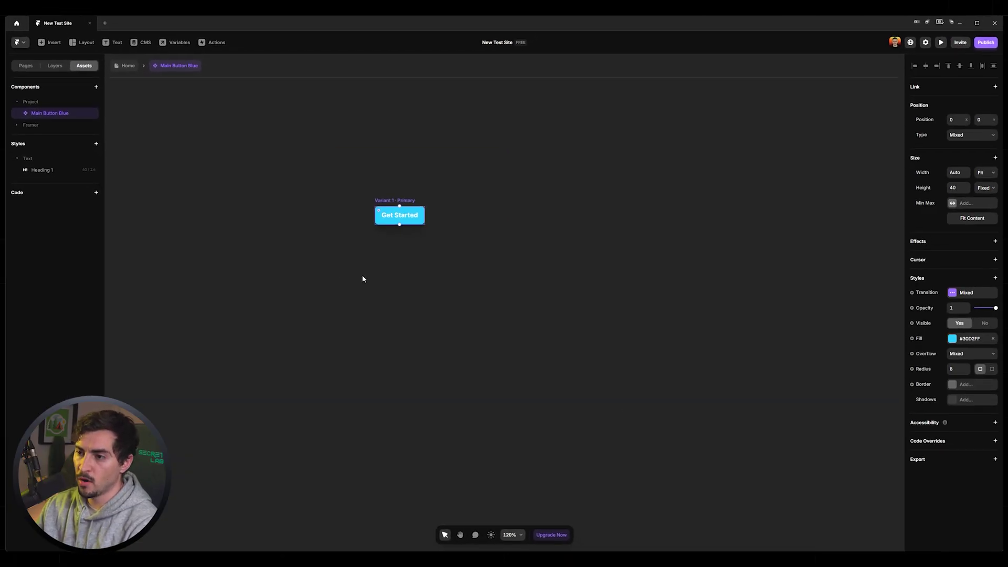
left_click_drag(393, 225, 431, 252)
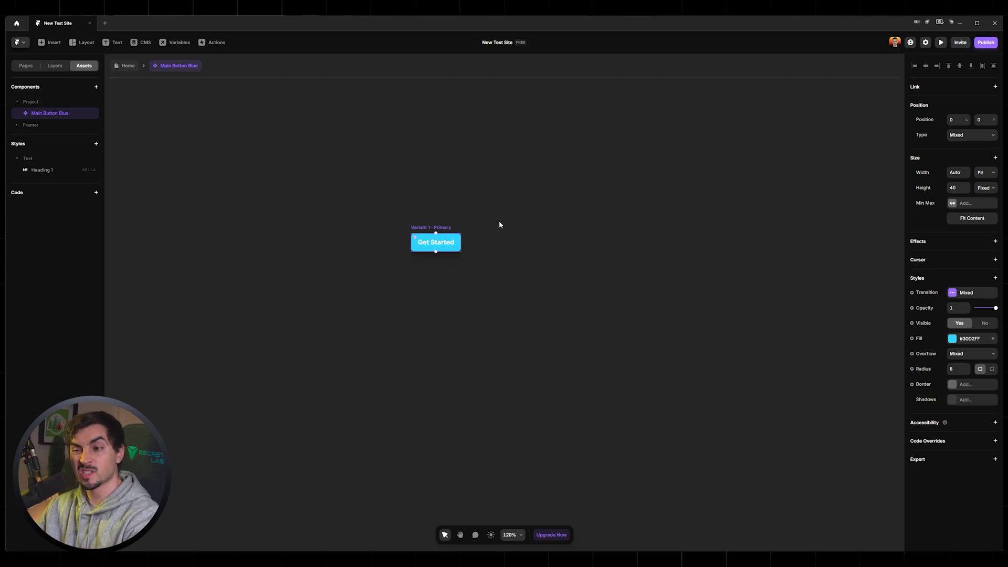
left_click(129, 66)
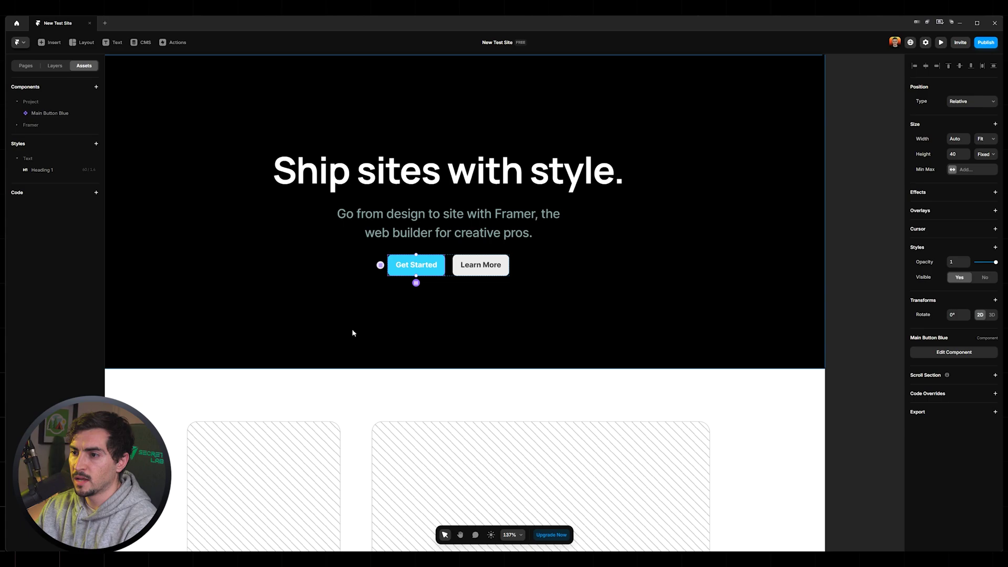
Enlarge the grid section's padding and place a Main Button Blue instance beneath the Design & Layout text.
scroll(387, 231, "down", 3)
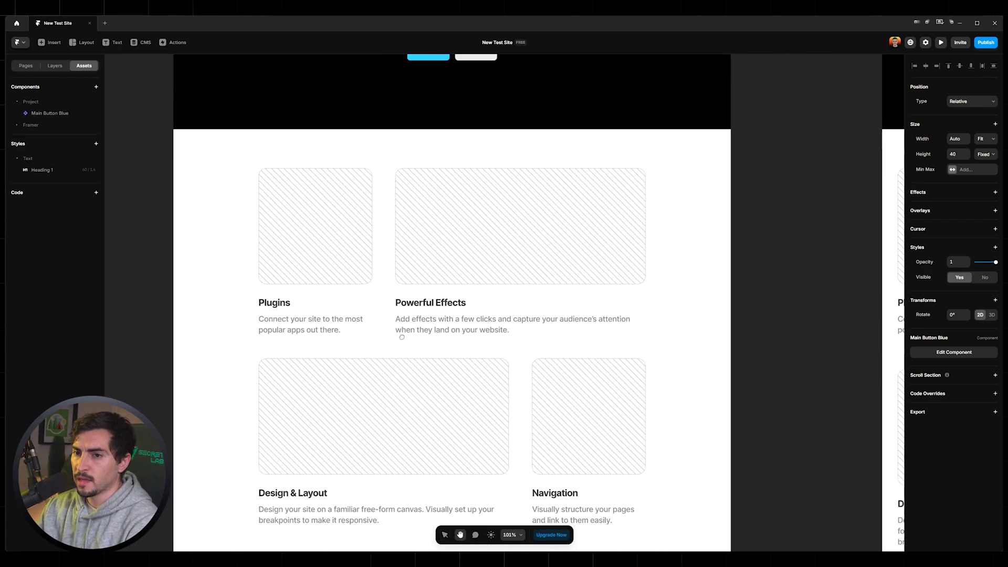
scroll(342, 131, "down", 5)
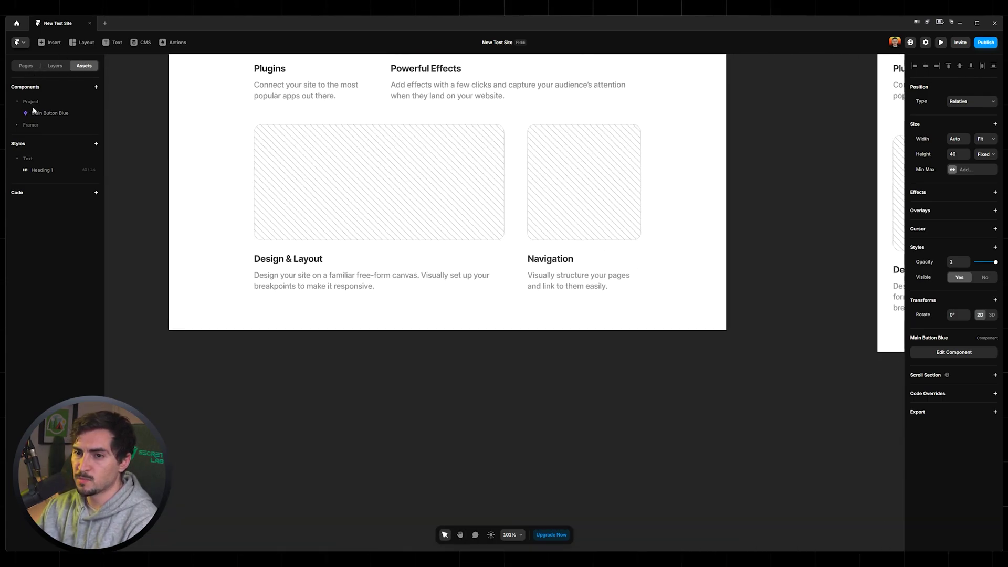
left_click(488, 326)
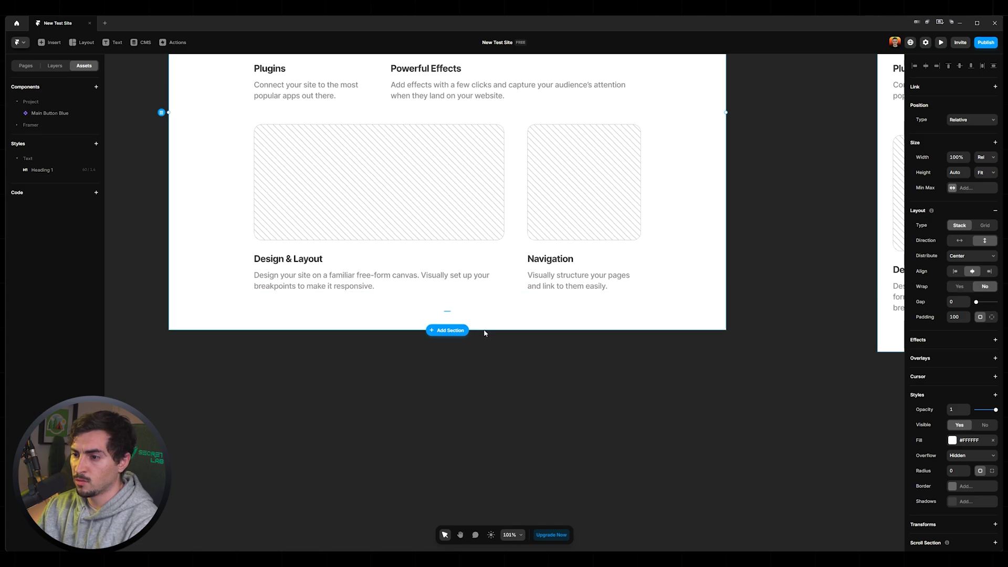
left_click_drag(448, 313, 463, 473)
left_click_drag(500, 444, 467, 341)
left_click_drag(36, 117, 416, 345)
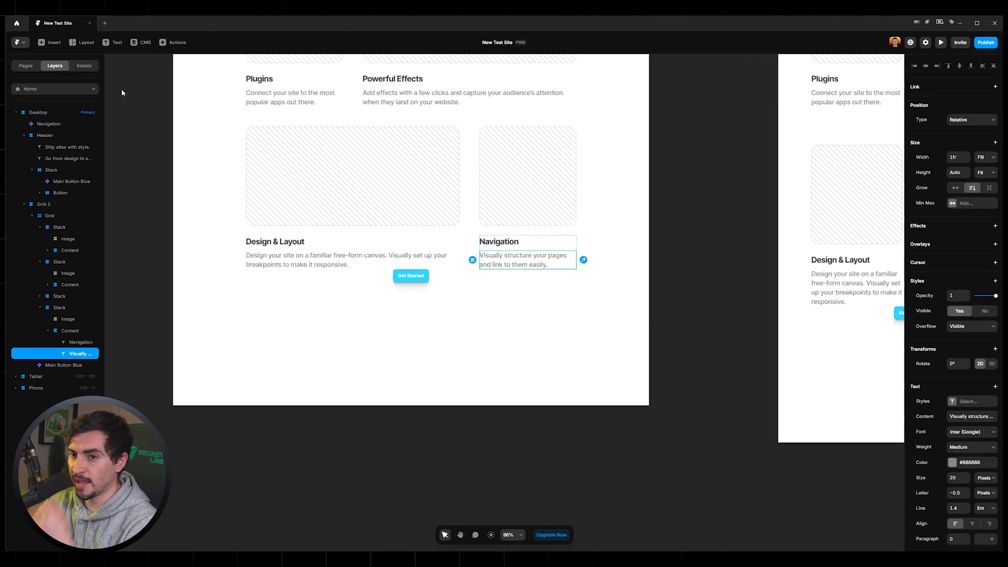
Show the site's page list and detach the hero section's Get Started button from its component.
left_click(26, 66)
scroll(462, 261, "down", 3)
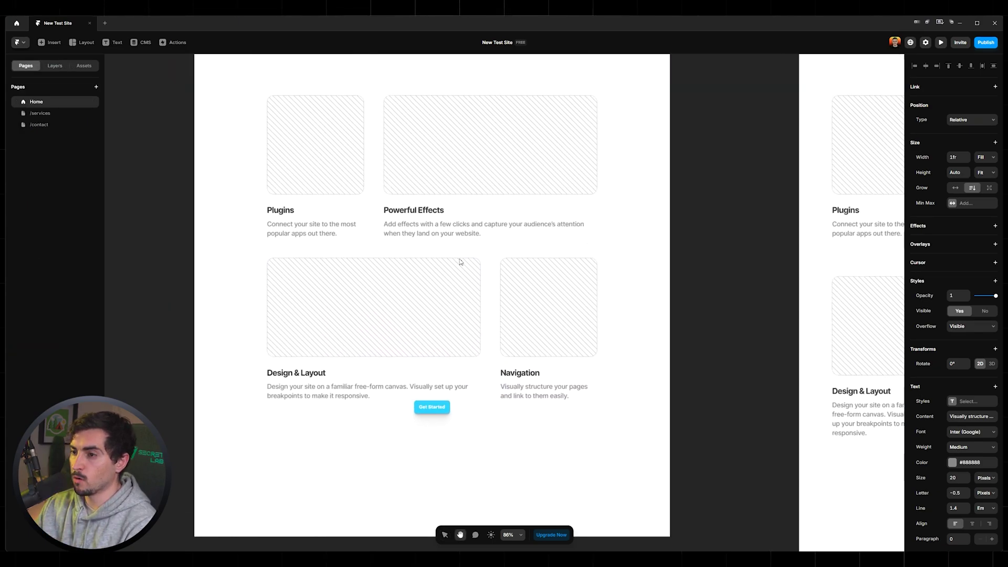
scroll(534, 183, "up", 10)
scroll(596, 142, "left", 1)
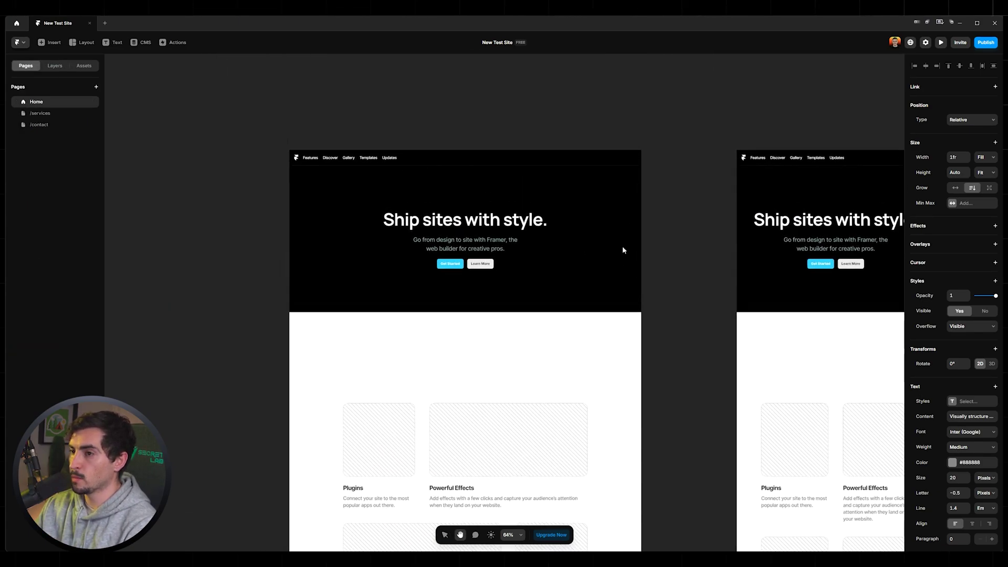
scroll(440, 240, "up", 2)
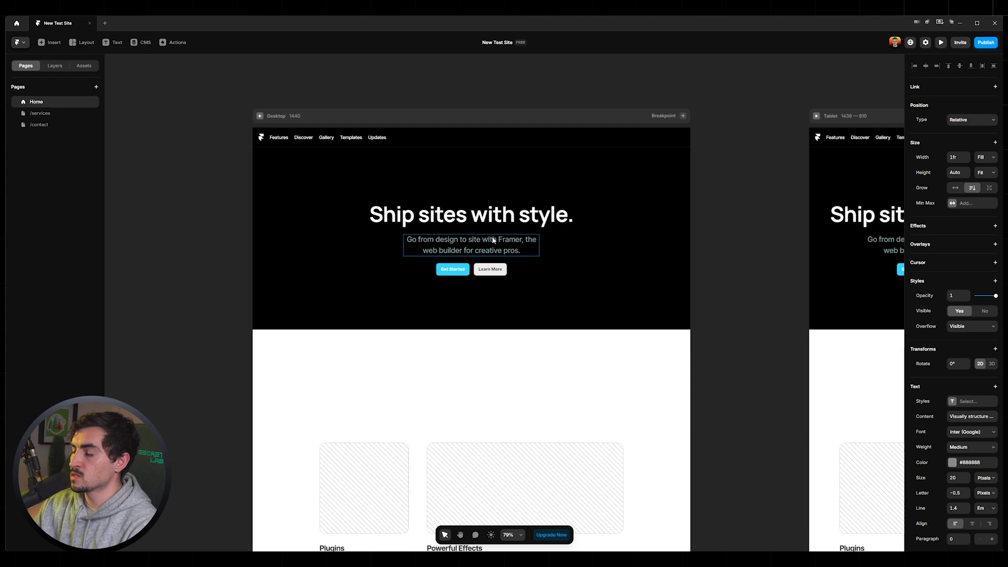
scroll(451, 134, "up", 1)
left_click(453, 293)
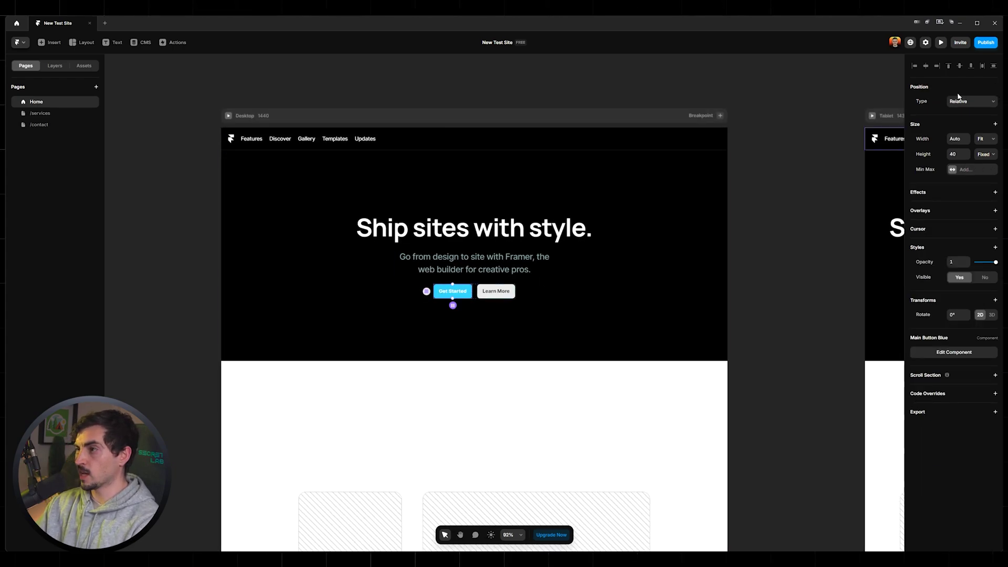
right_click(451, 292)
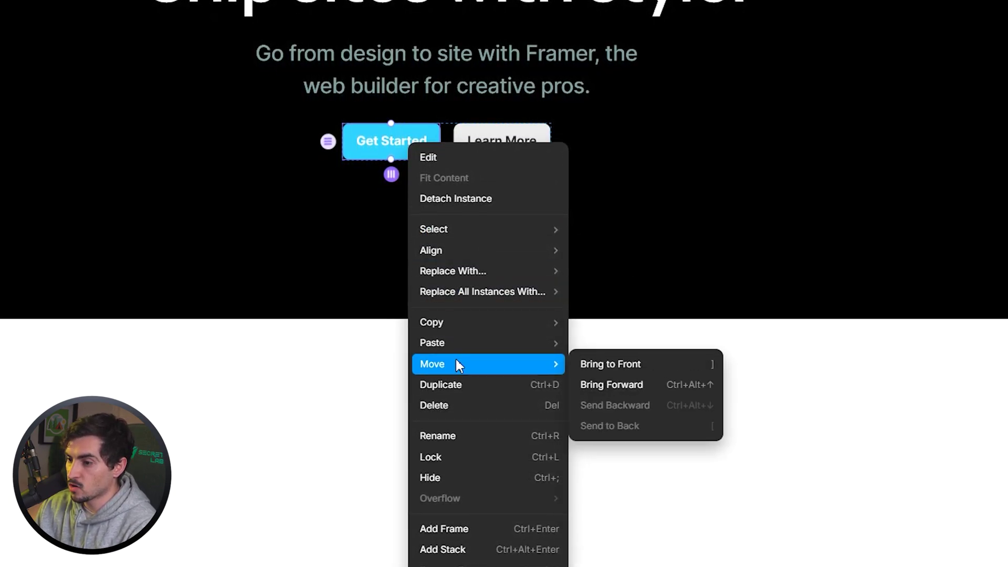
left_click(458, 198)
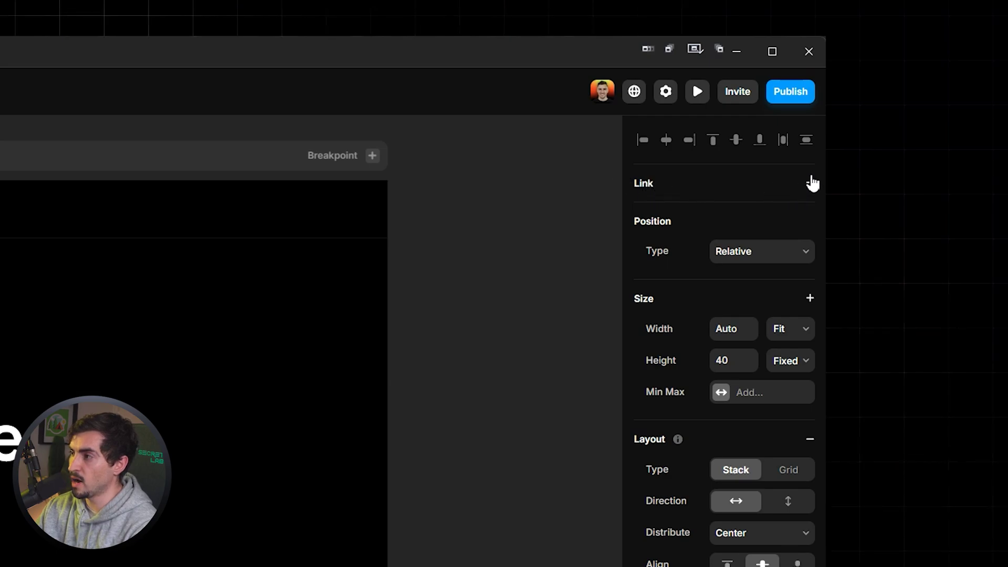
Link the Get Started button to the /contact page, test the link in the preview and return to the canvas.
left_click(810, 183)
left_click(771, 215)
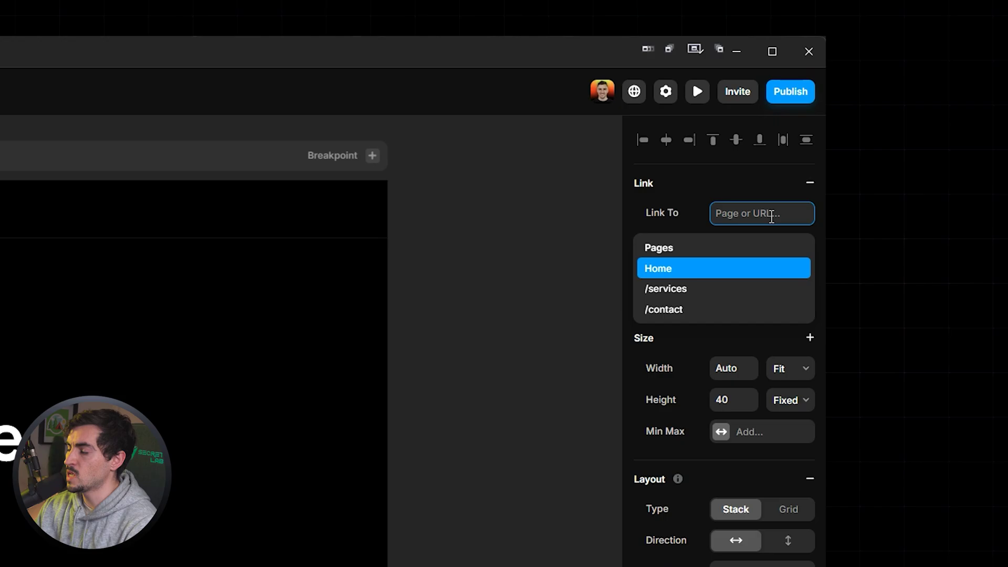
left_click(685, 311)
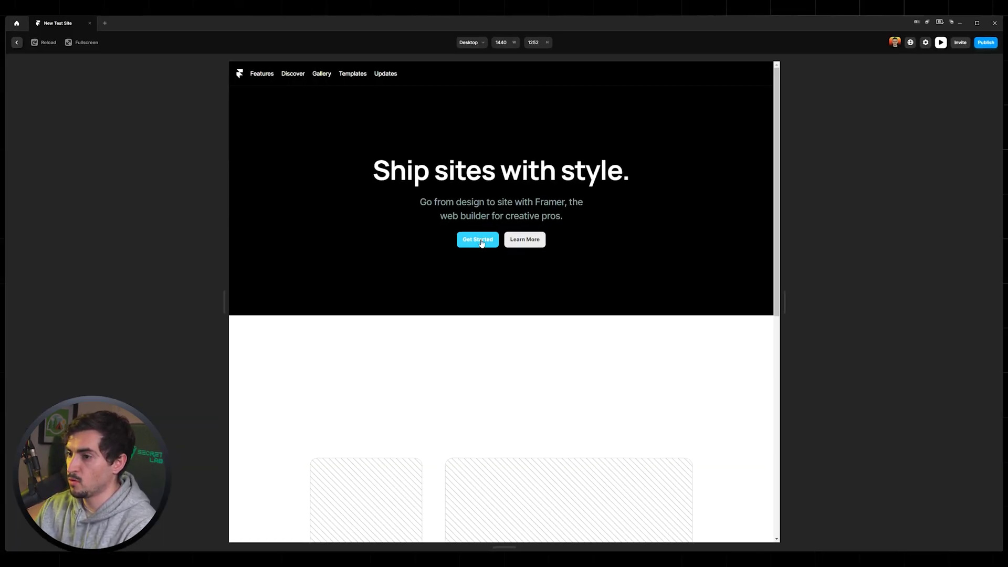
left_click(477, 240)
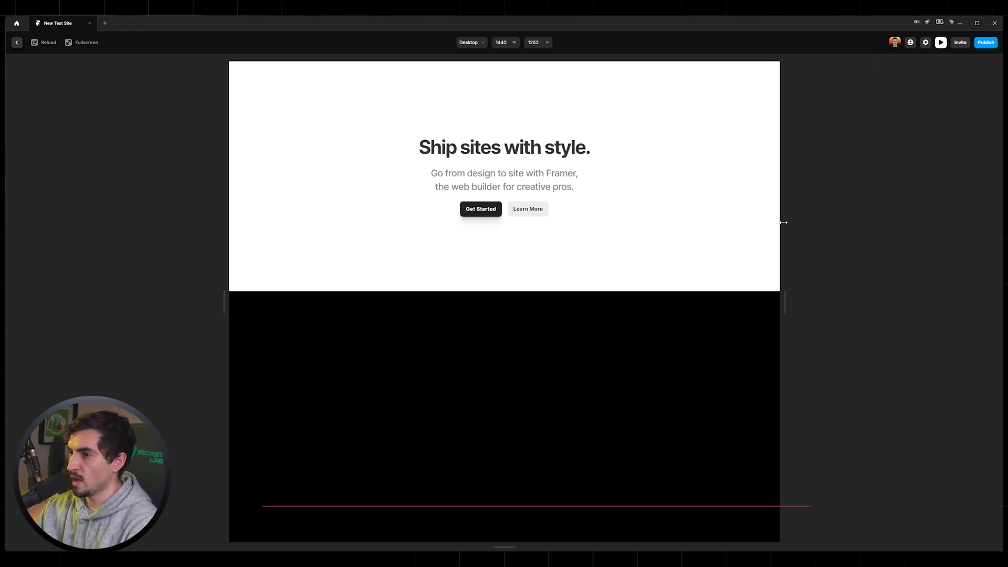
key("Escape")
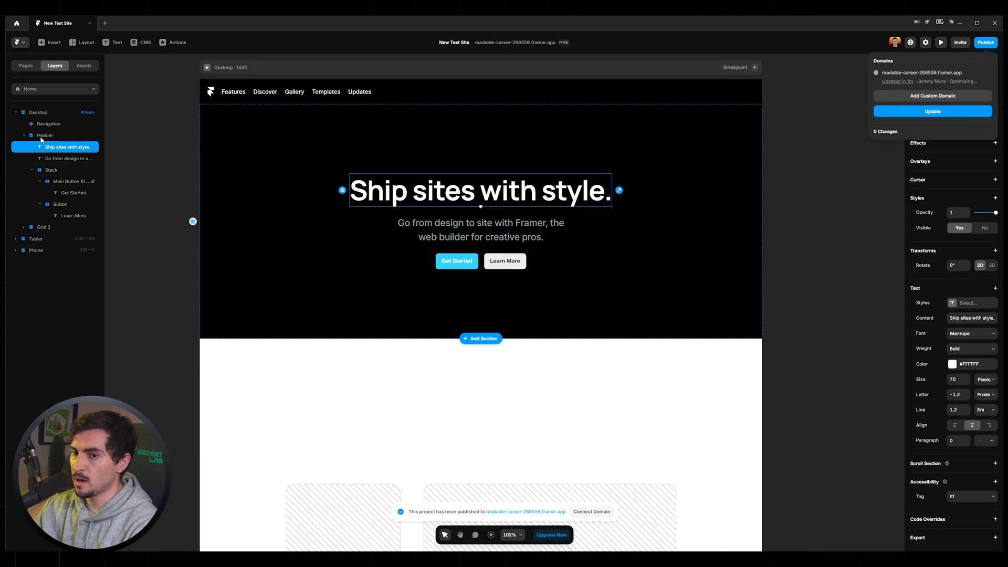
Add an Appear effect with the Slide In Bottom preset to the Header section.
left_click(46, 135)
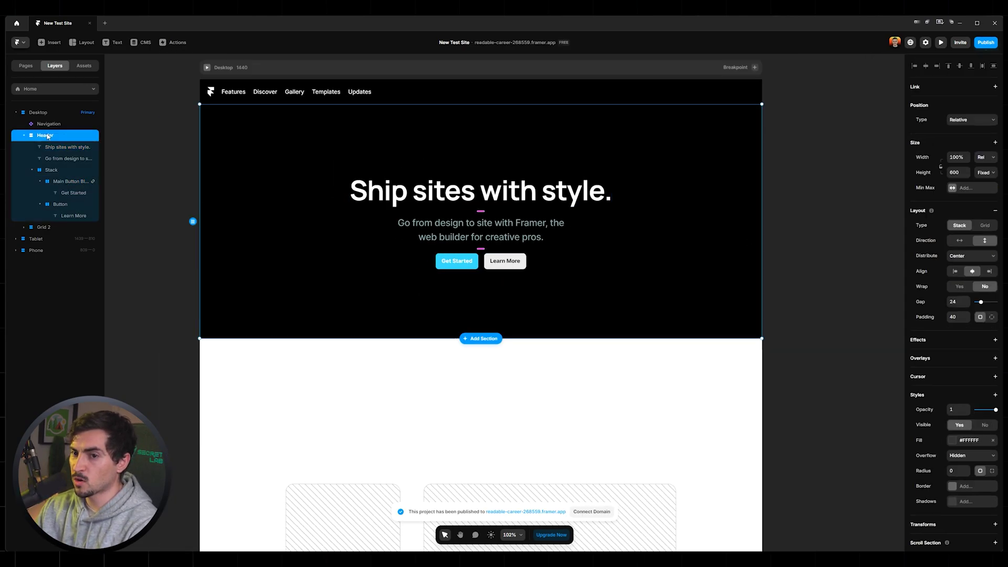
scroll(443, 173, "up", 2)
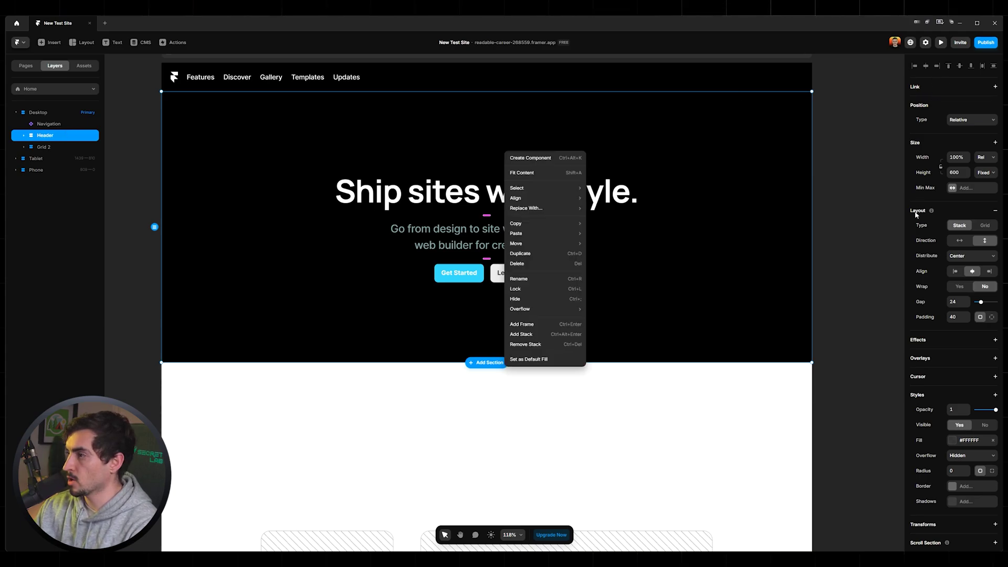
left_click(994, 342)
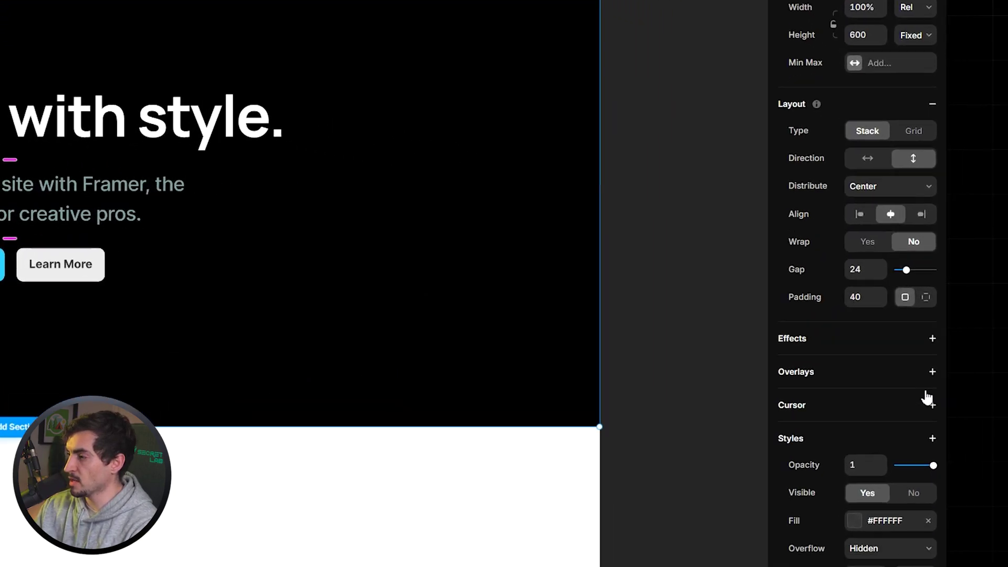
left_click(932, 338)
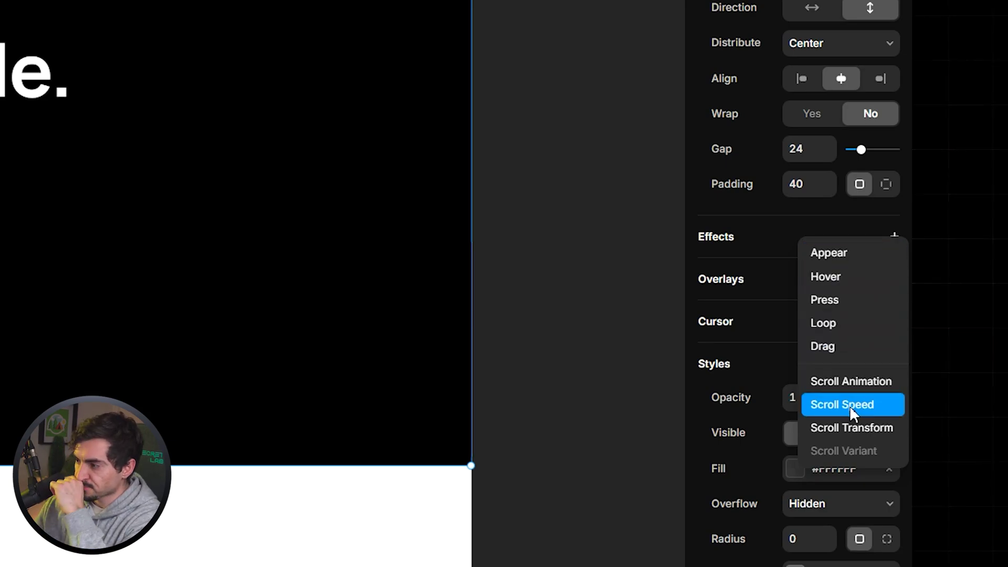
left_click(824, 253)
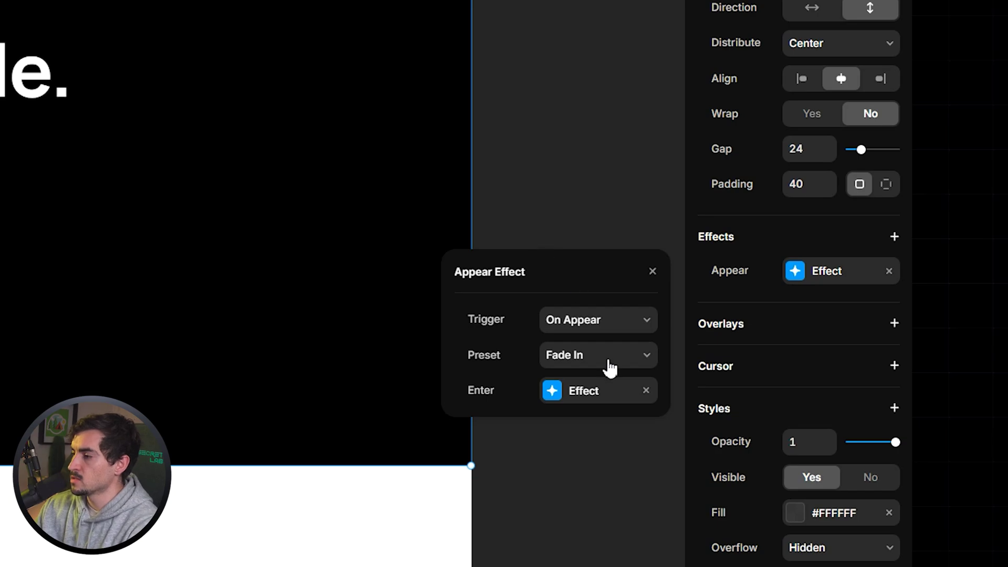
left_click(601, 366)
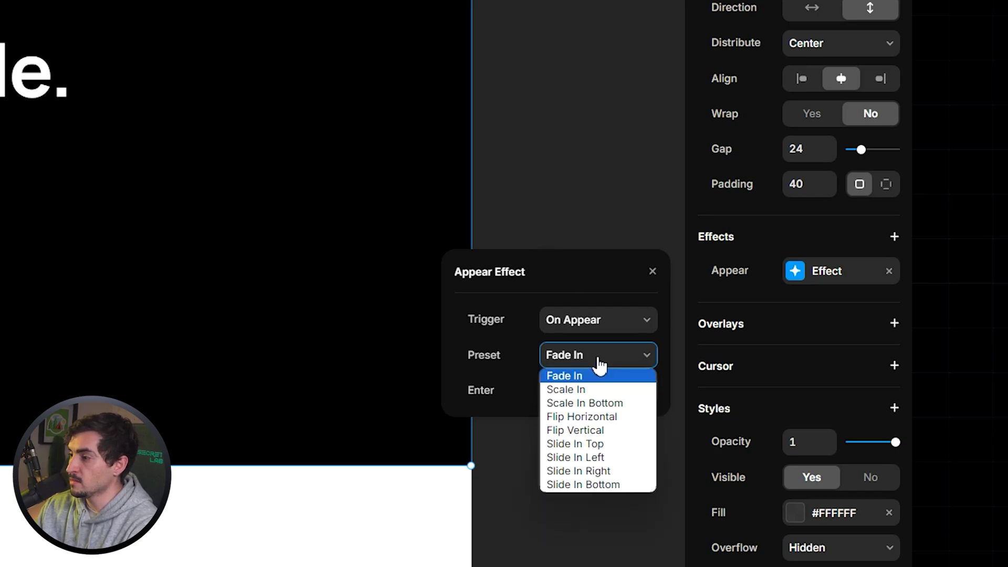
left_click(603, 484)
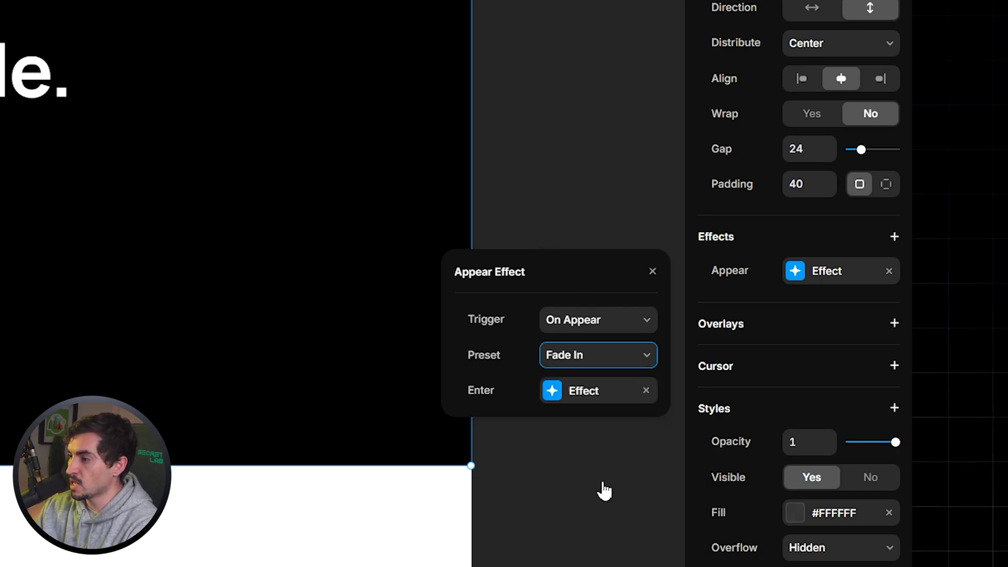
Switch the Appear effect's enter transition to Ease and set its delay to 1 second.
left_click(576, 390)
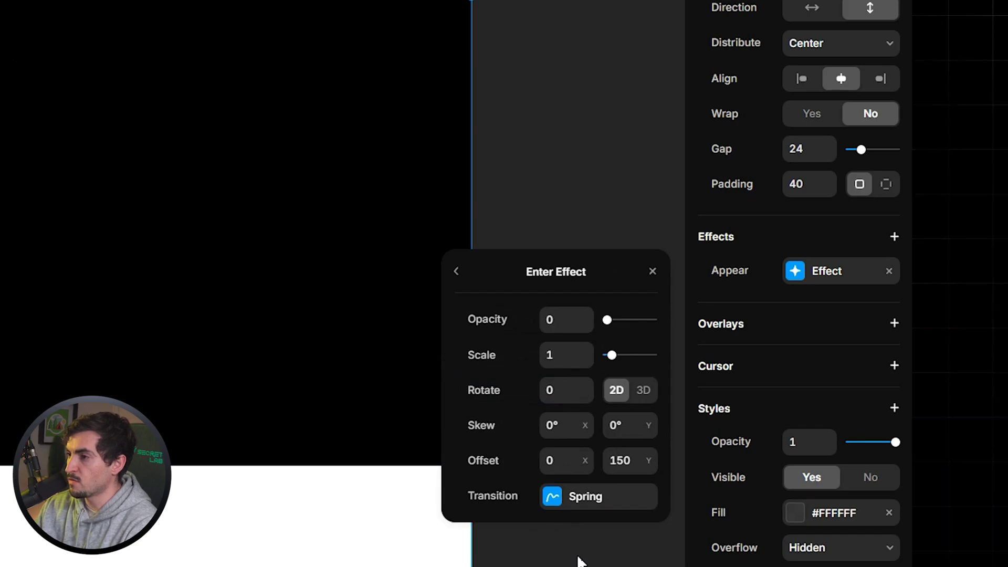
left_click(563, 505)
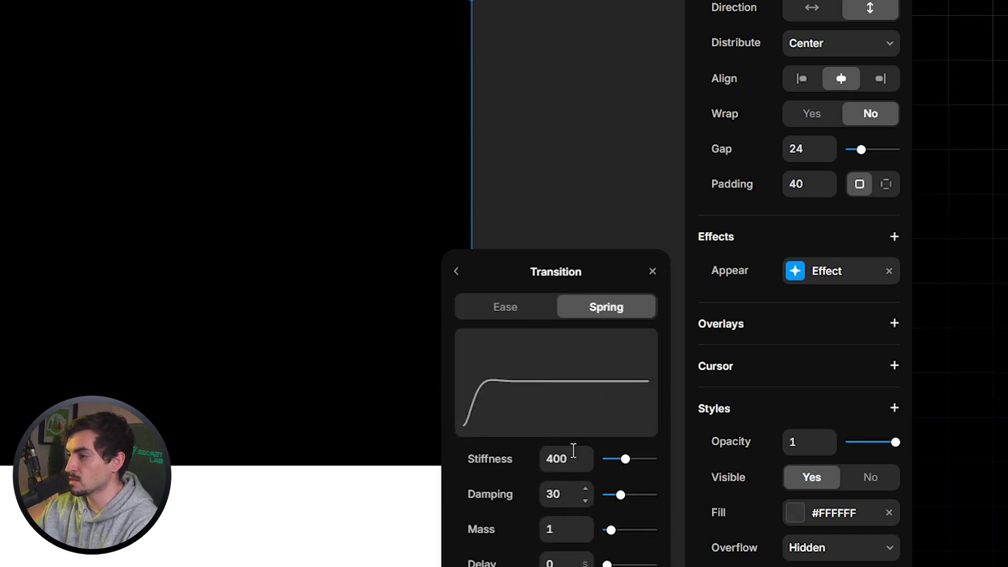
left_click(535, 310)
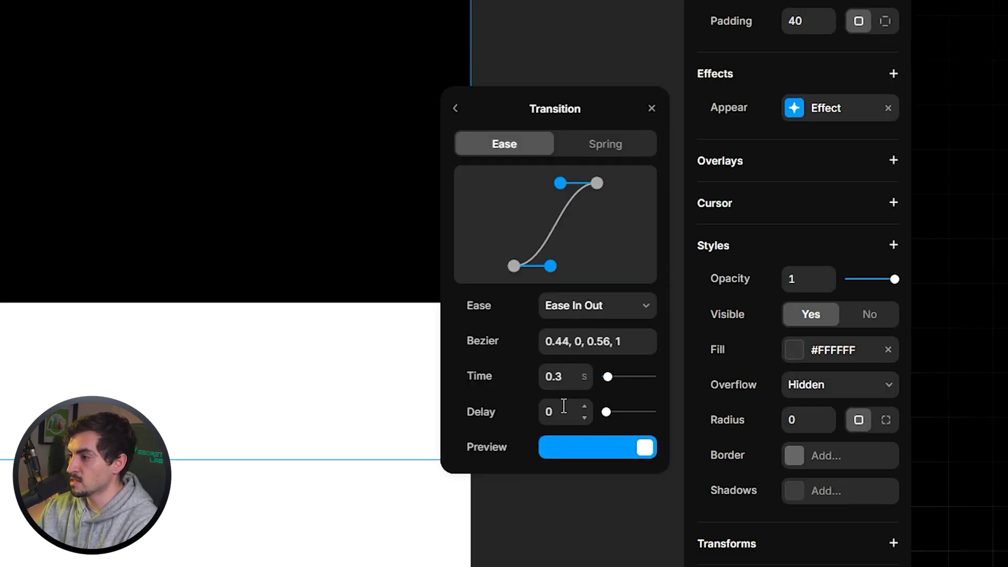
left_click(550, 407)
type("1")
key("Return")
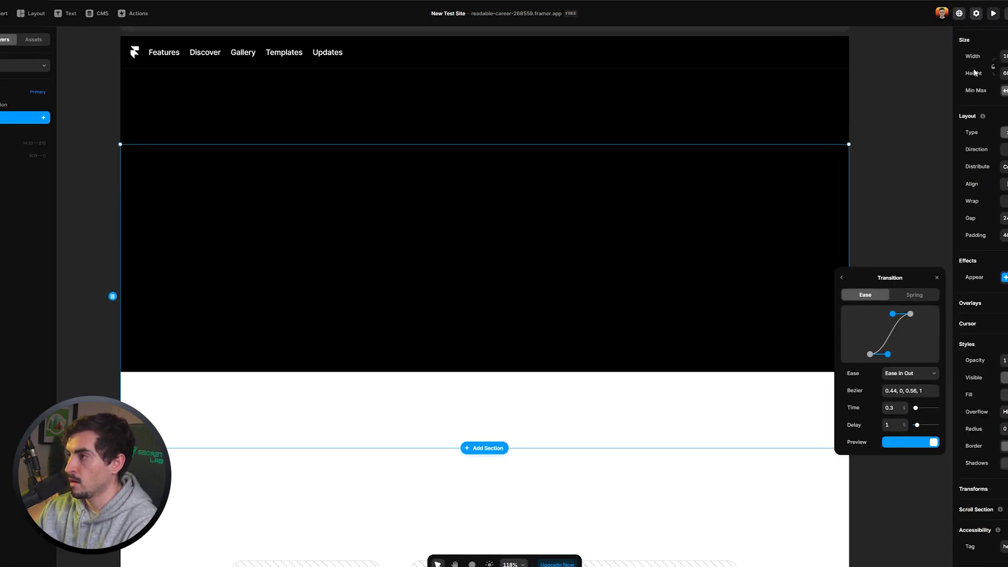
left_click(804, 162)
Preview the header's Appear effect and return to the canvas.
left_click(941, 42)
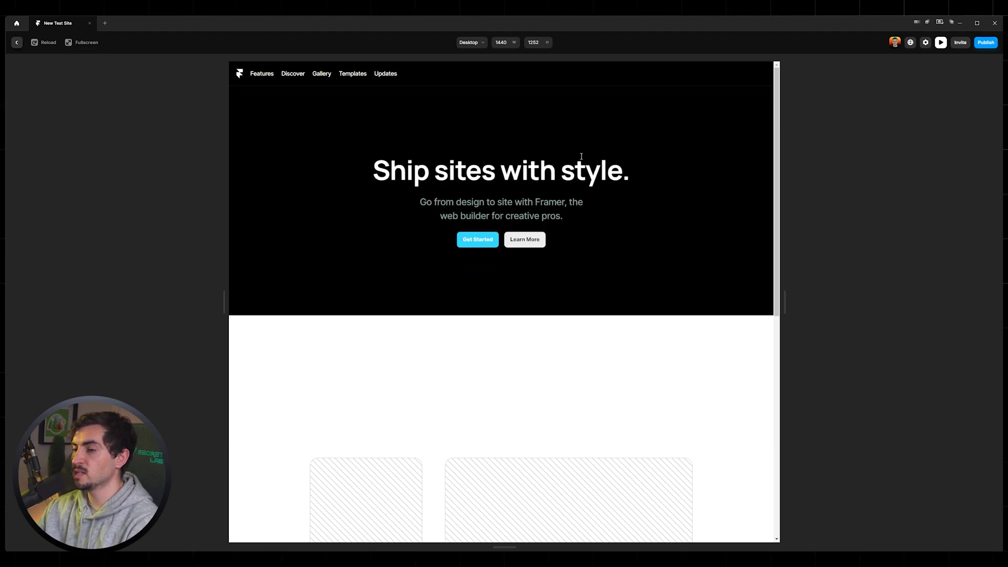
left_click(942, 42)
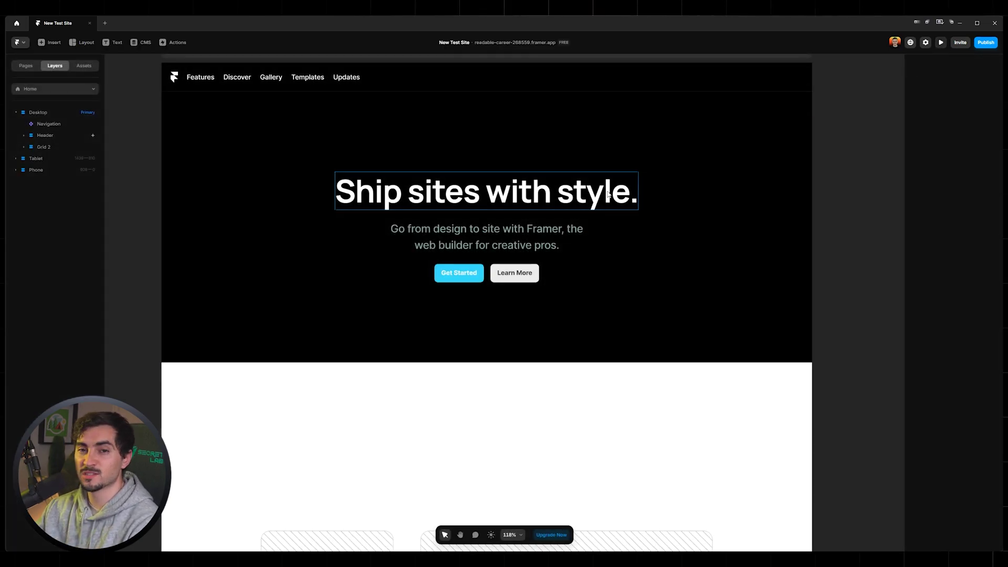
scroll(608, 195, "down", 2)
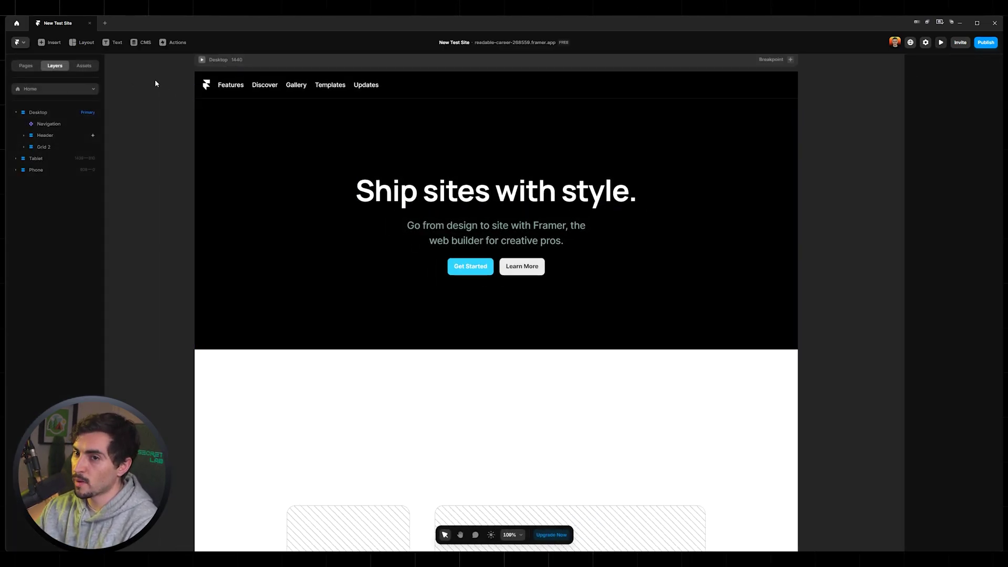
Review the available layout elements and show the project's CMS collections.
left_click_drag(151, 130, 159, 151)
left_click(77, 45)
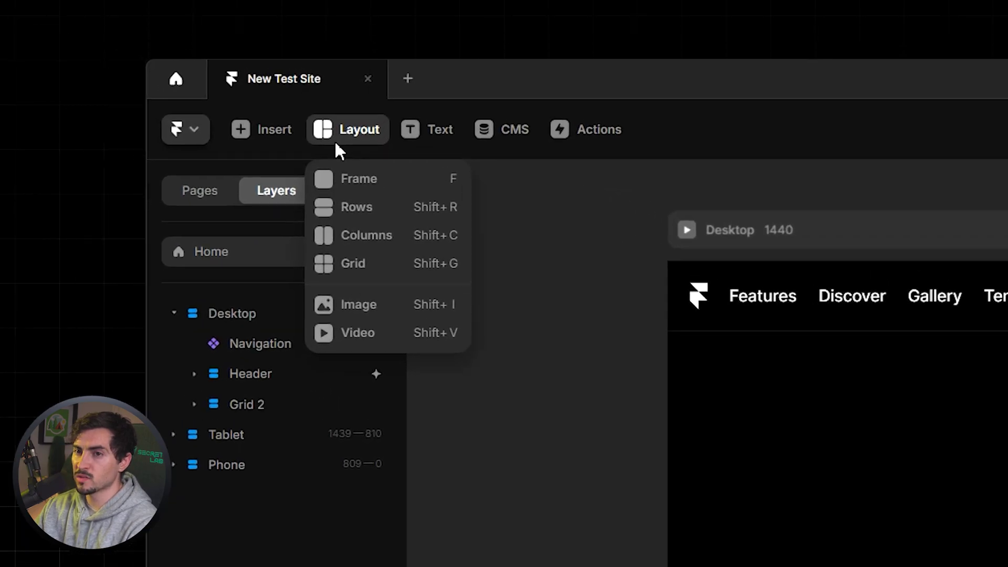
left_click(56, 42)
mouse_move(417, 152)
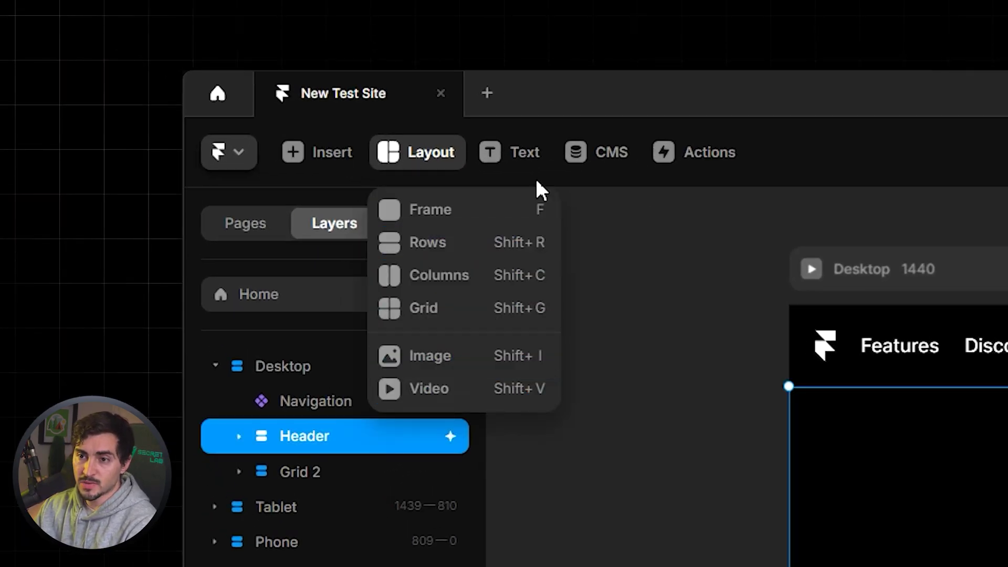
left_click(622, 153)
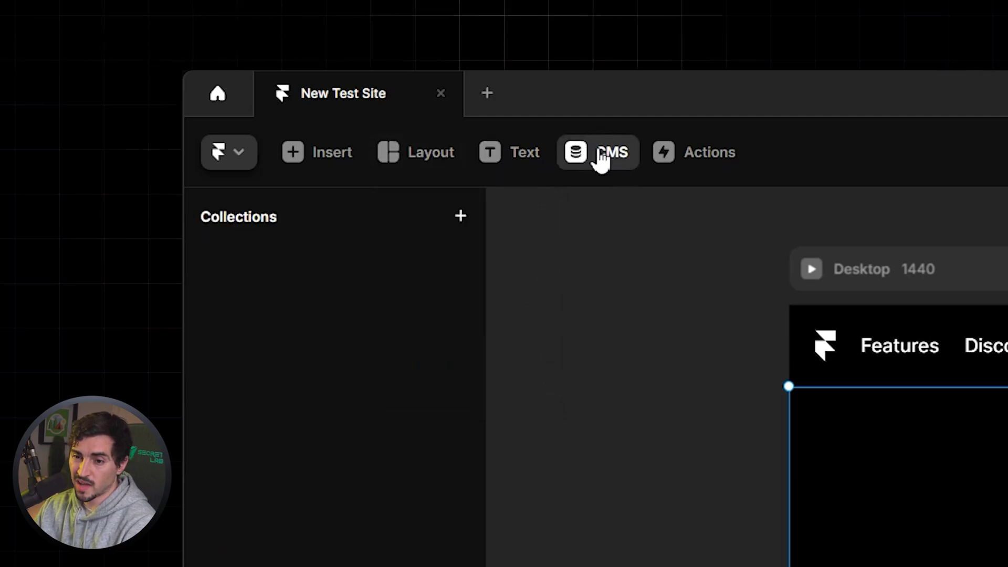